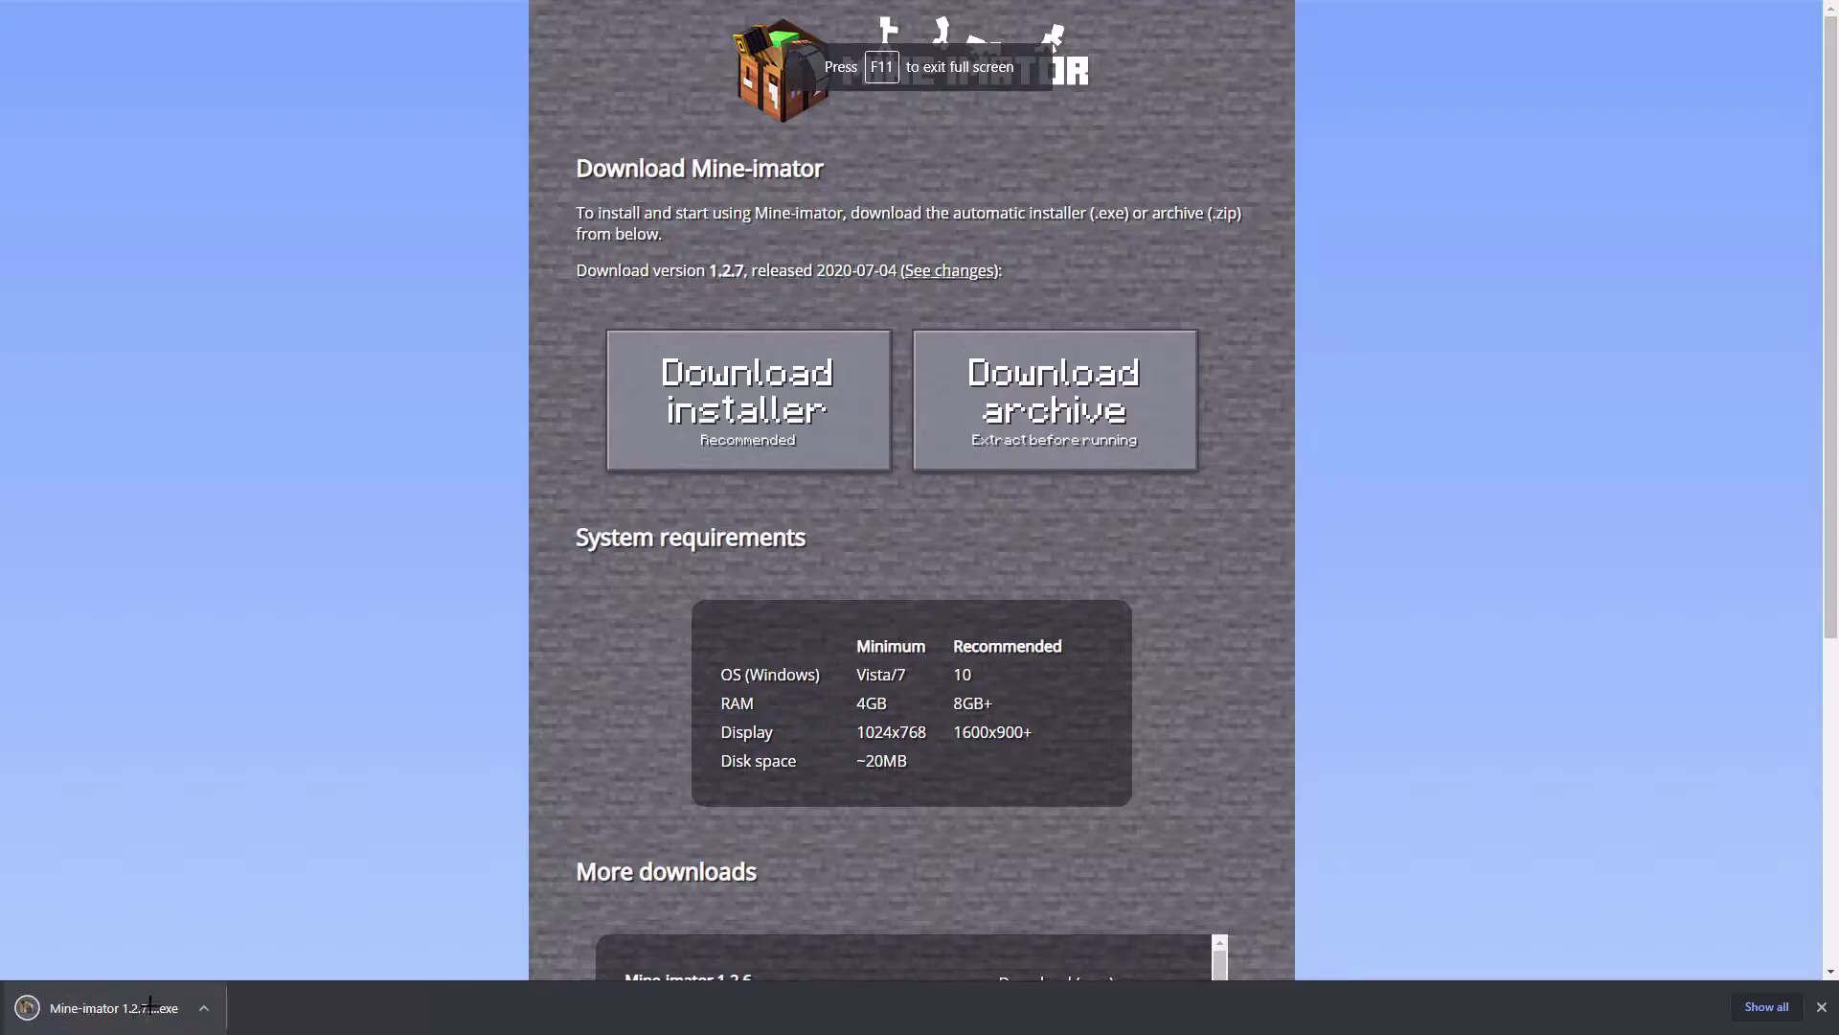
Run the downloaded Mine-imator 1.2.7 installer and accept its license agreement.
left_click(144, 998)
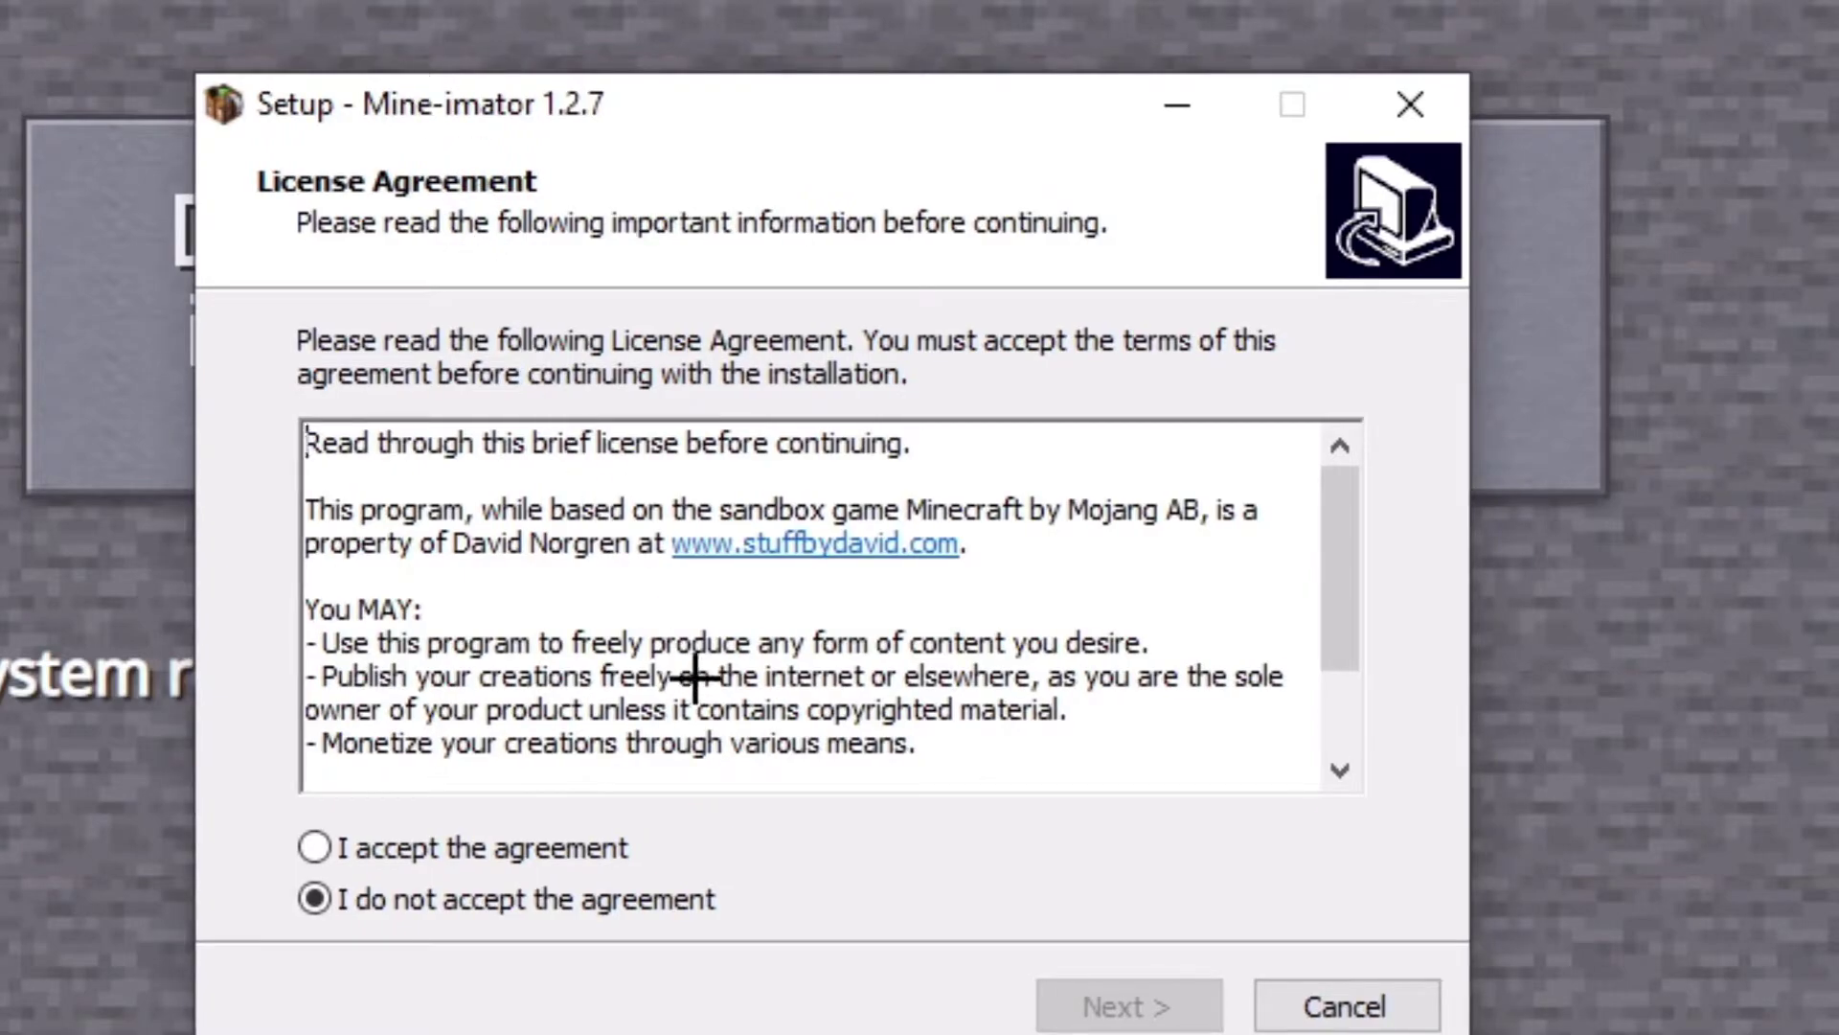
scroll(709, 652, "down", 2)
scroll(785, 661, "up", 2)
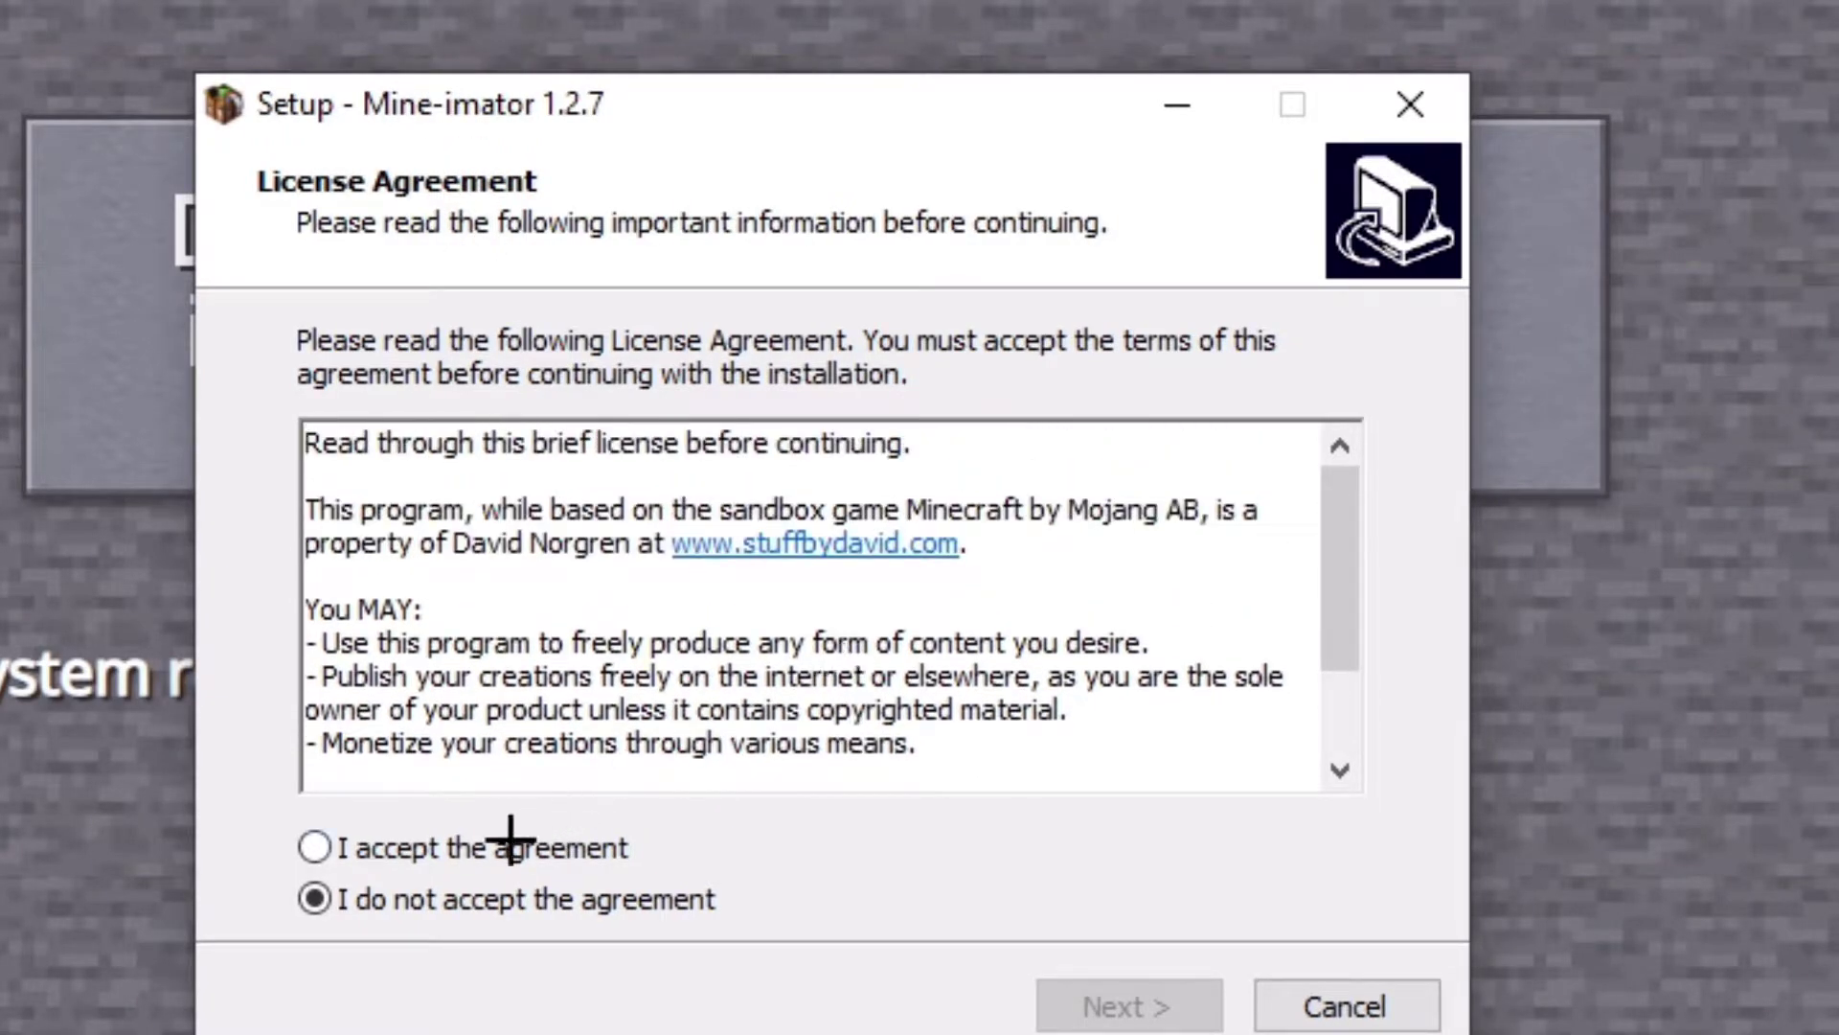
left_click(315, 847)
left_click(1130, 1004)
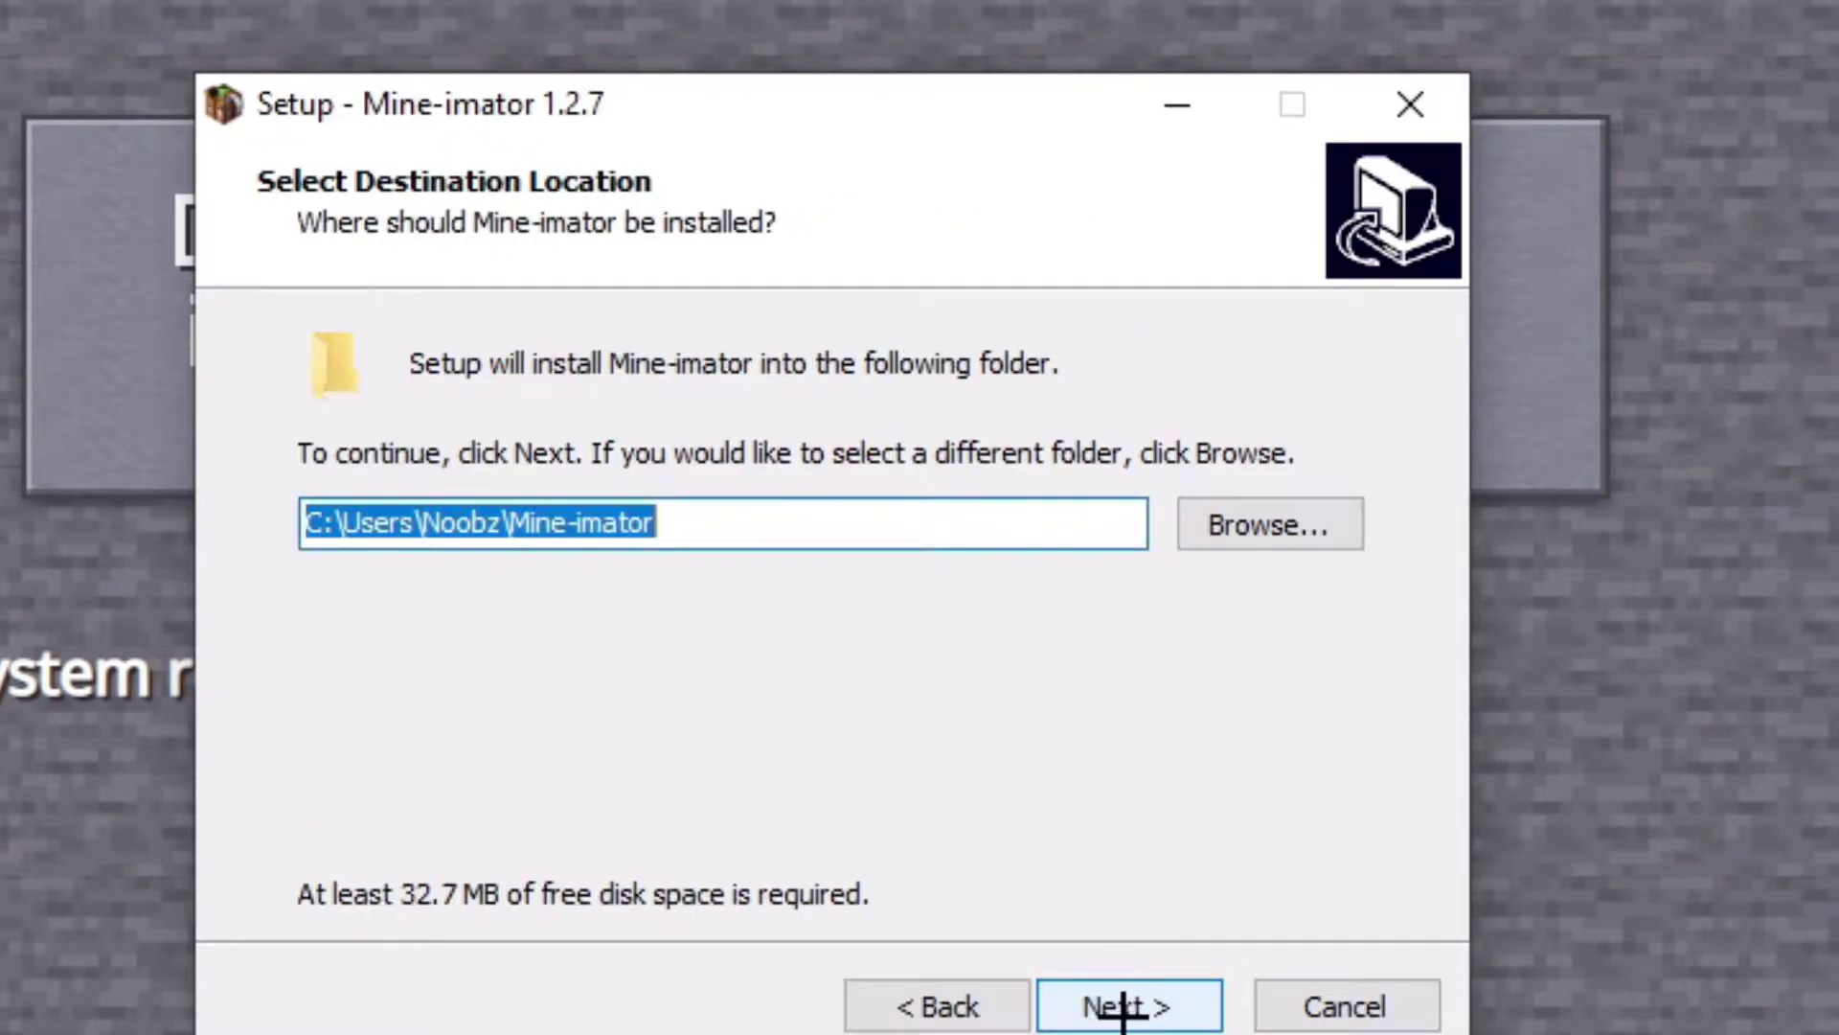
Install Mine-imator into the proposed existing folder without a desktop shortcut and launch it, postponing the Minecraft 1.16.2 assets download.
left_click(1111, 1002)
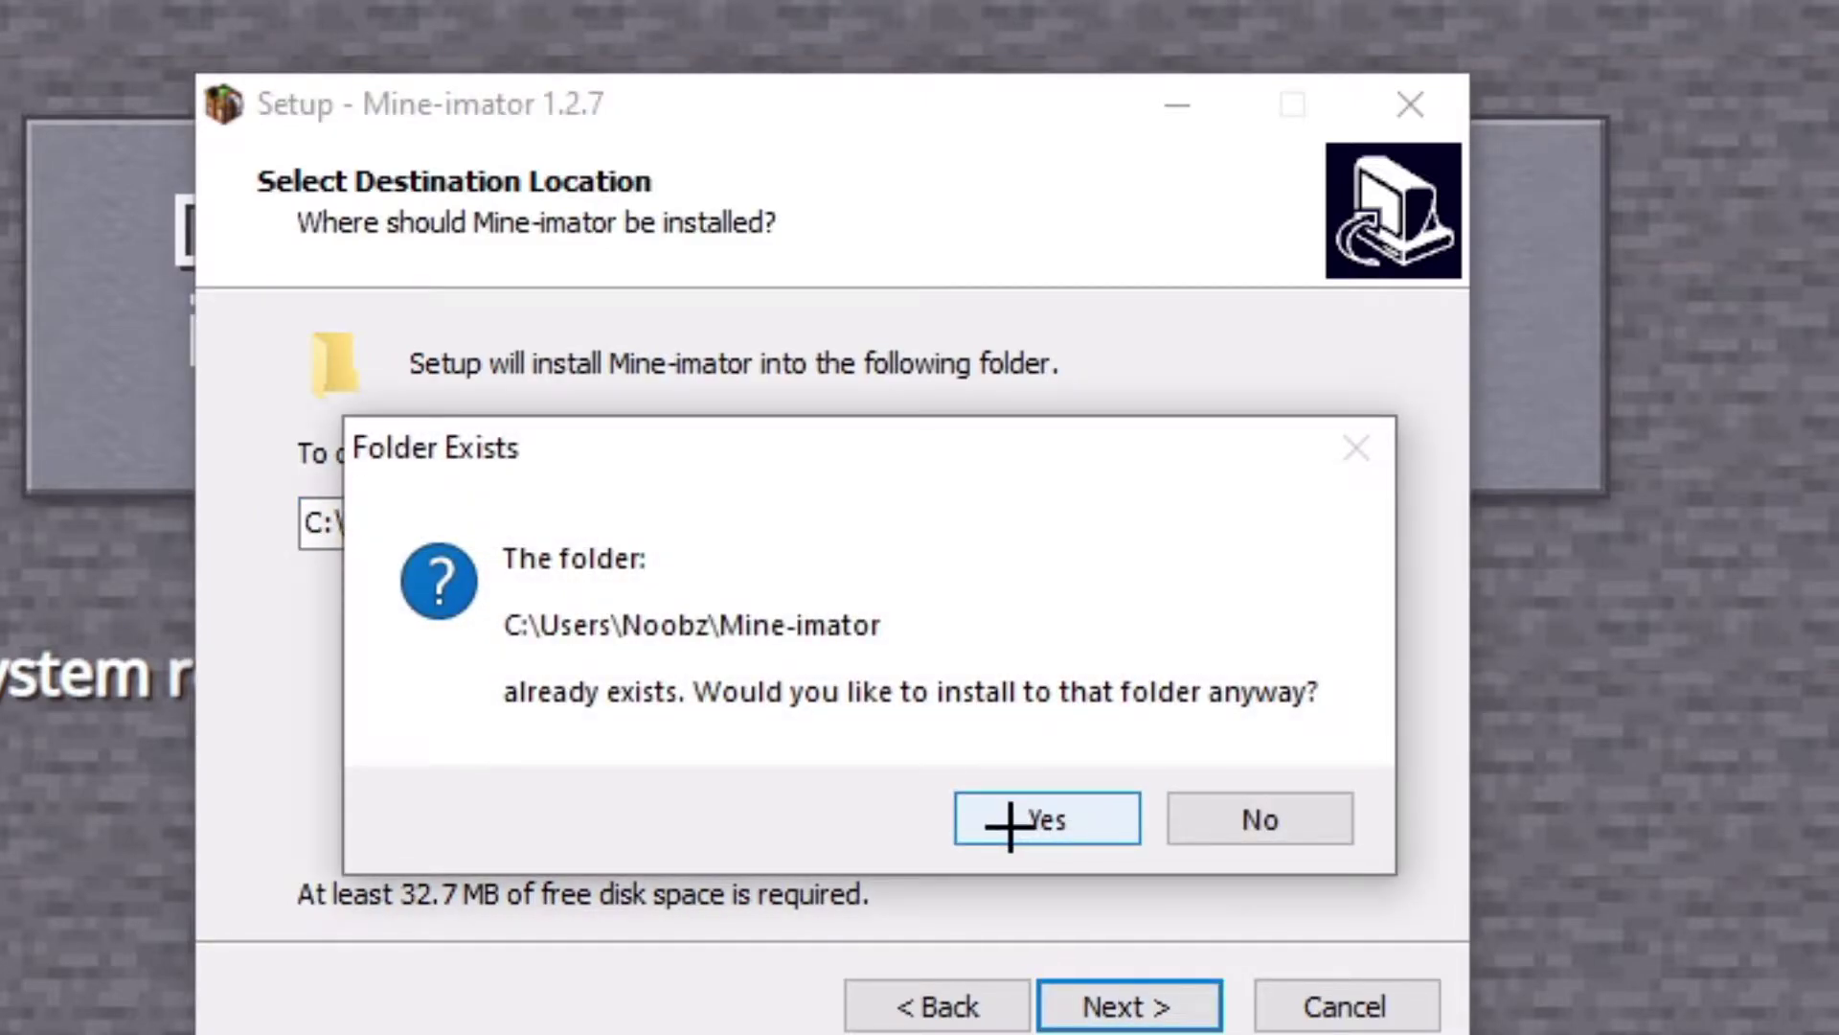
left_click(1059, 818)
left_click(1094, 995)
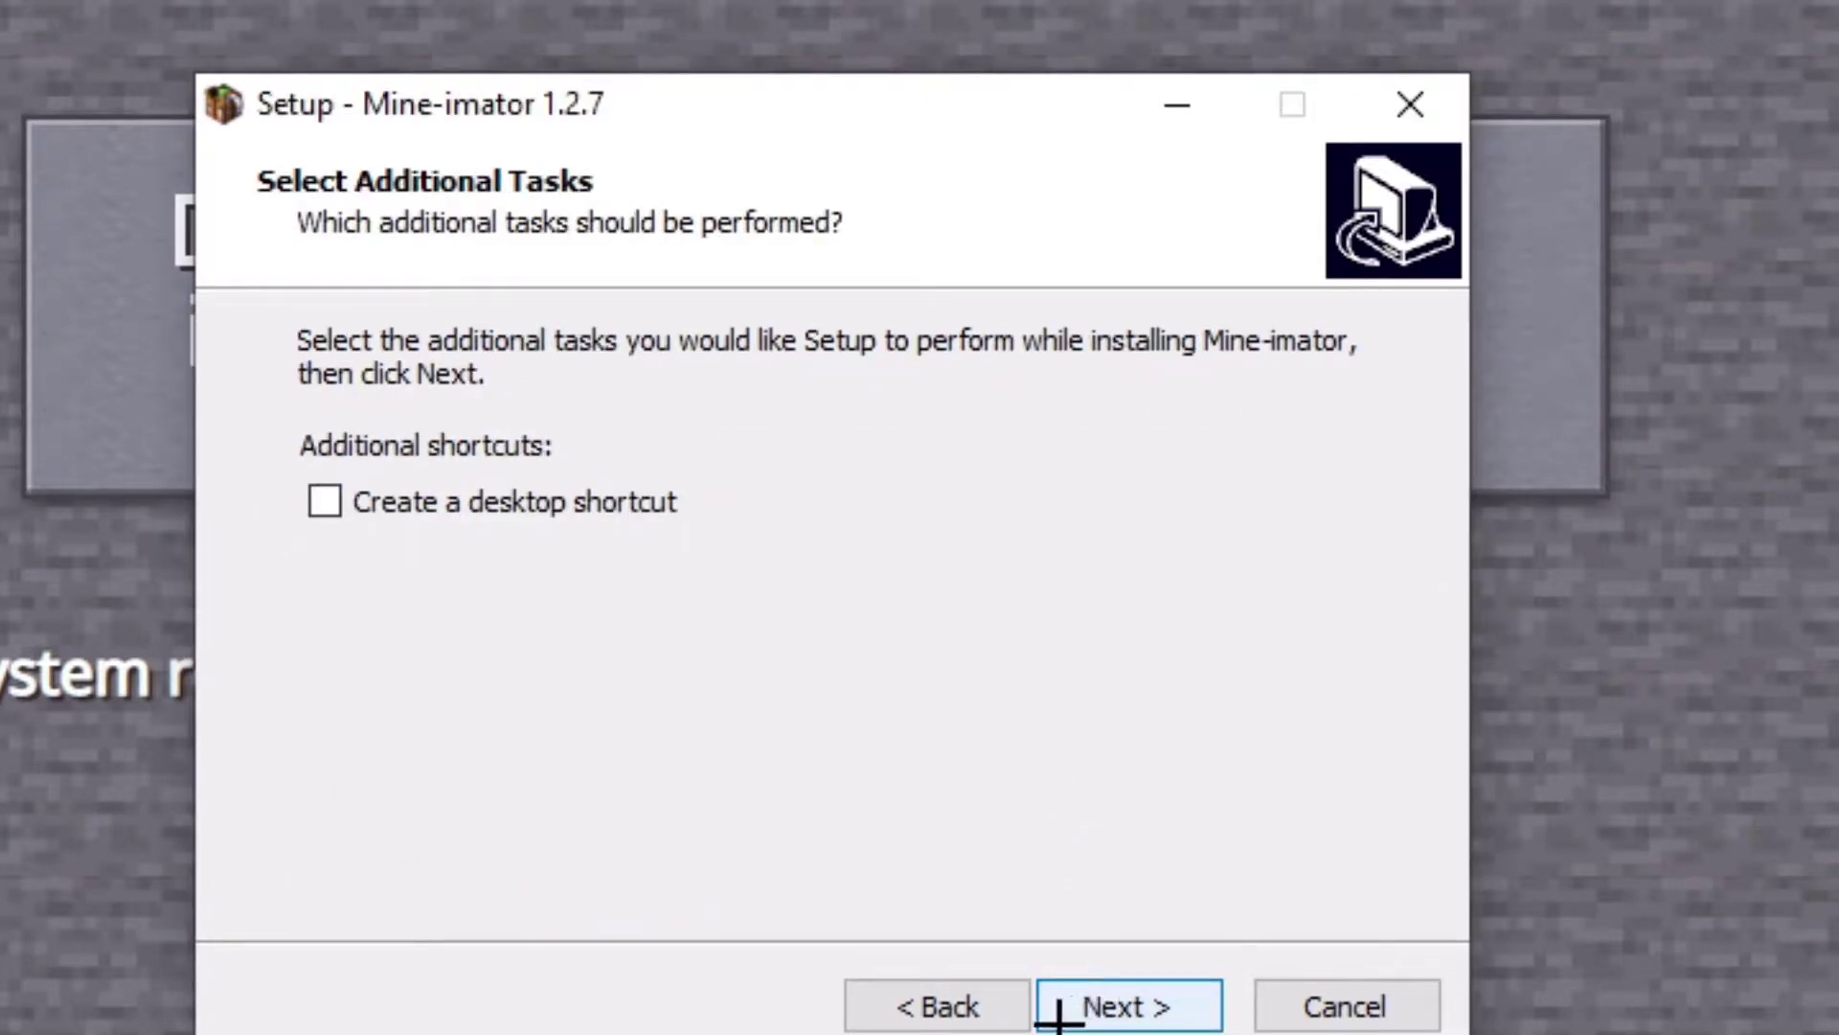
left_click(1090, 989)
left_click(1123, 1006)
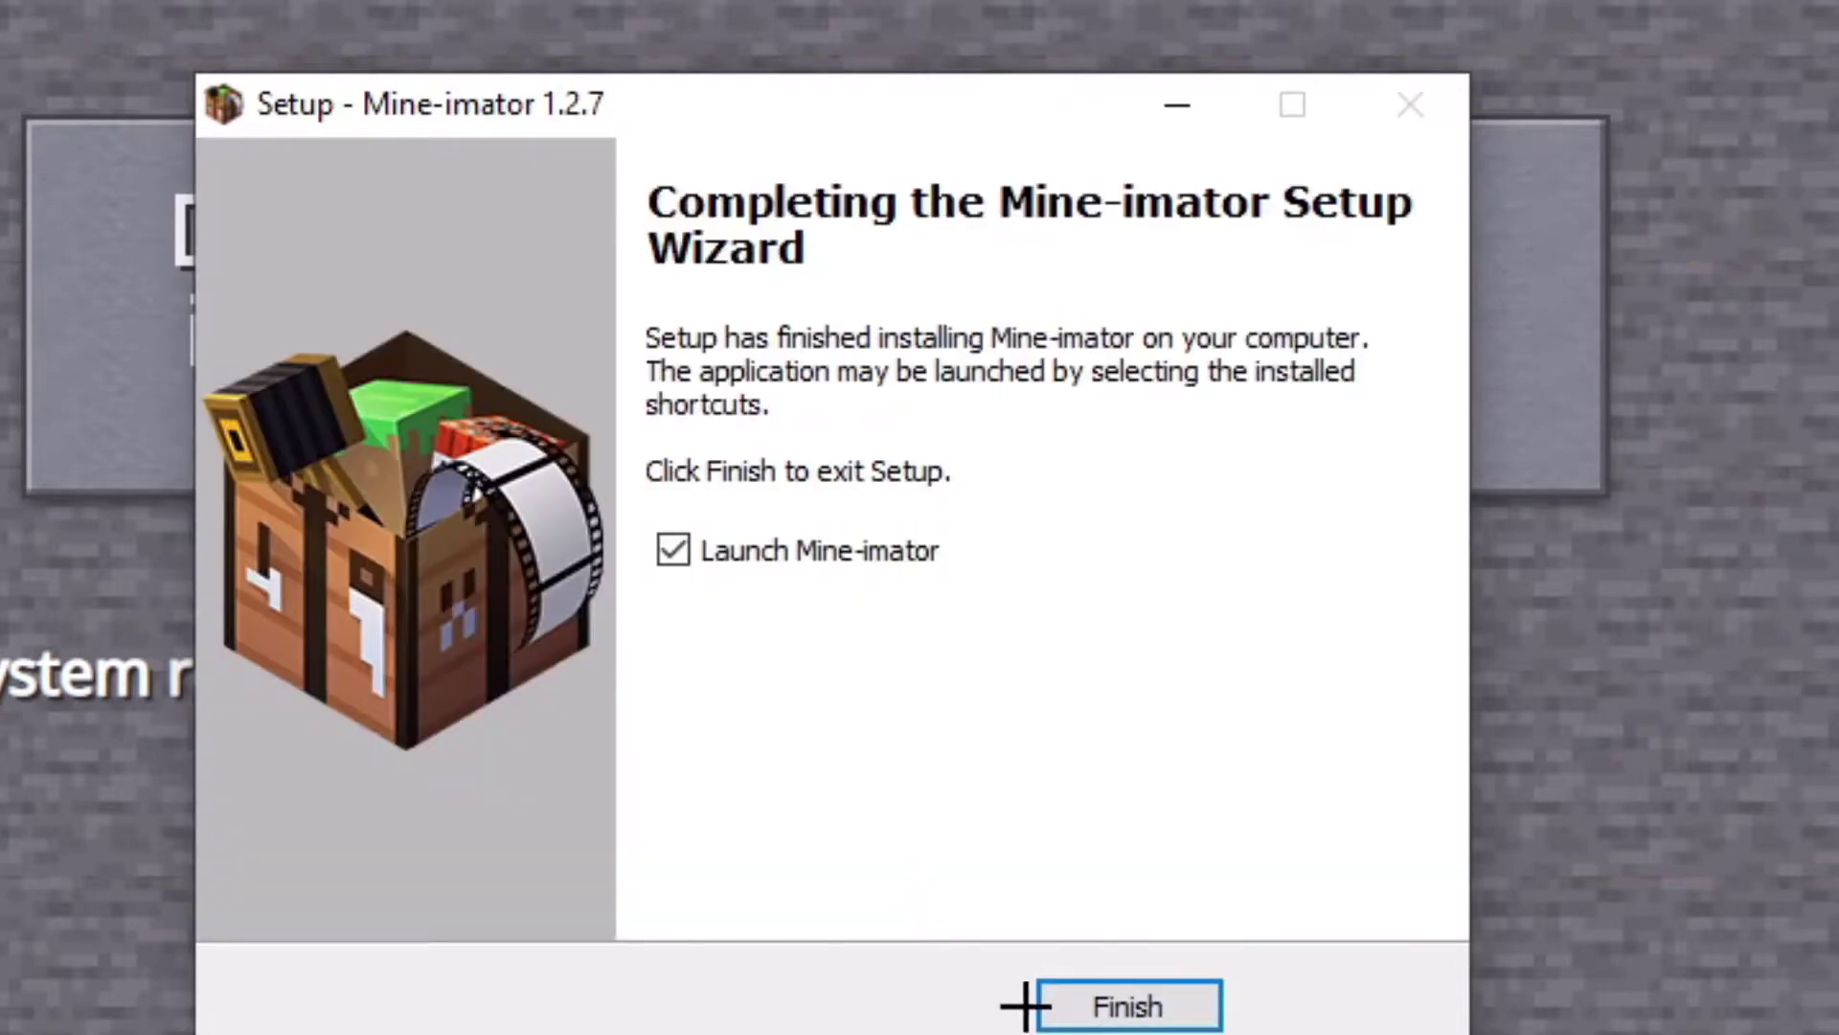
left_click(1117, 1006)
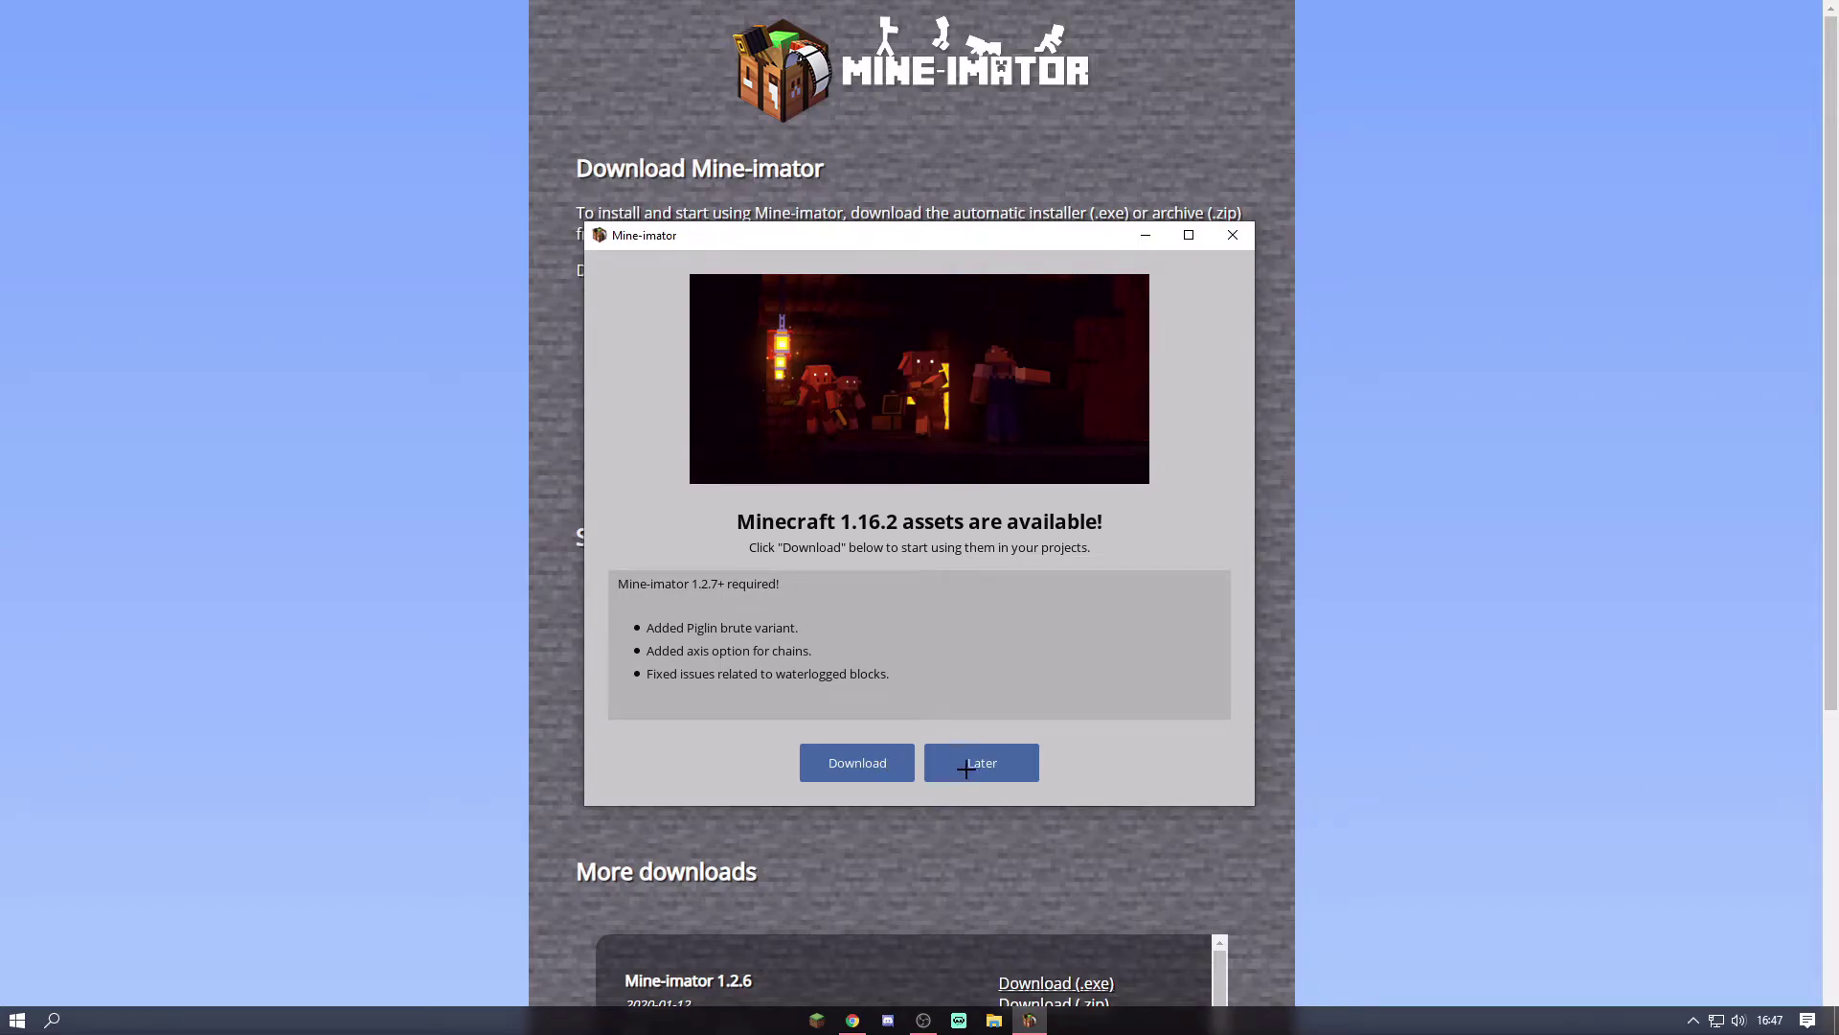
left_click(966, 767)
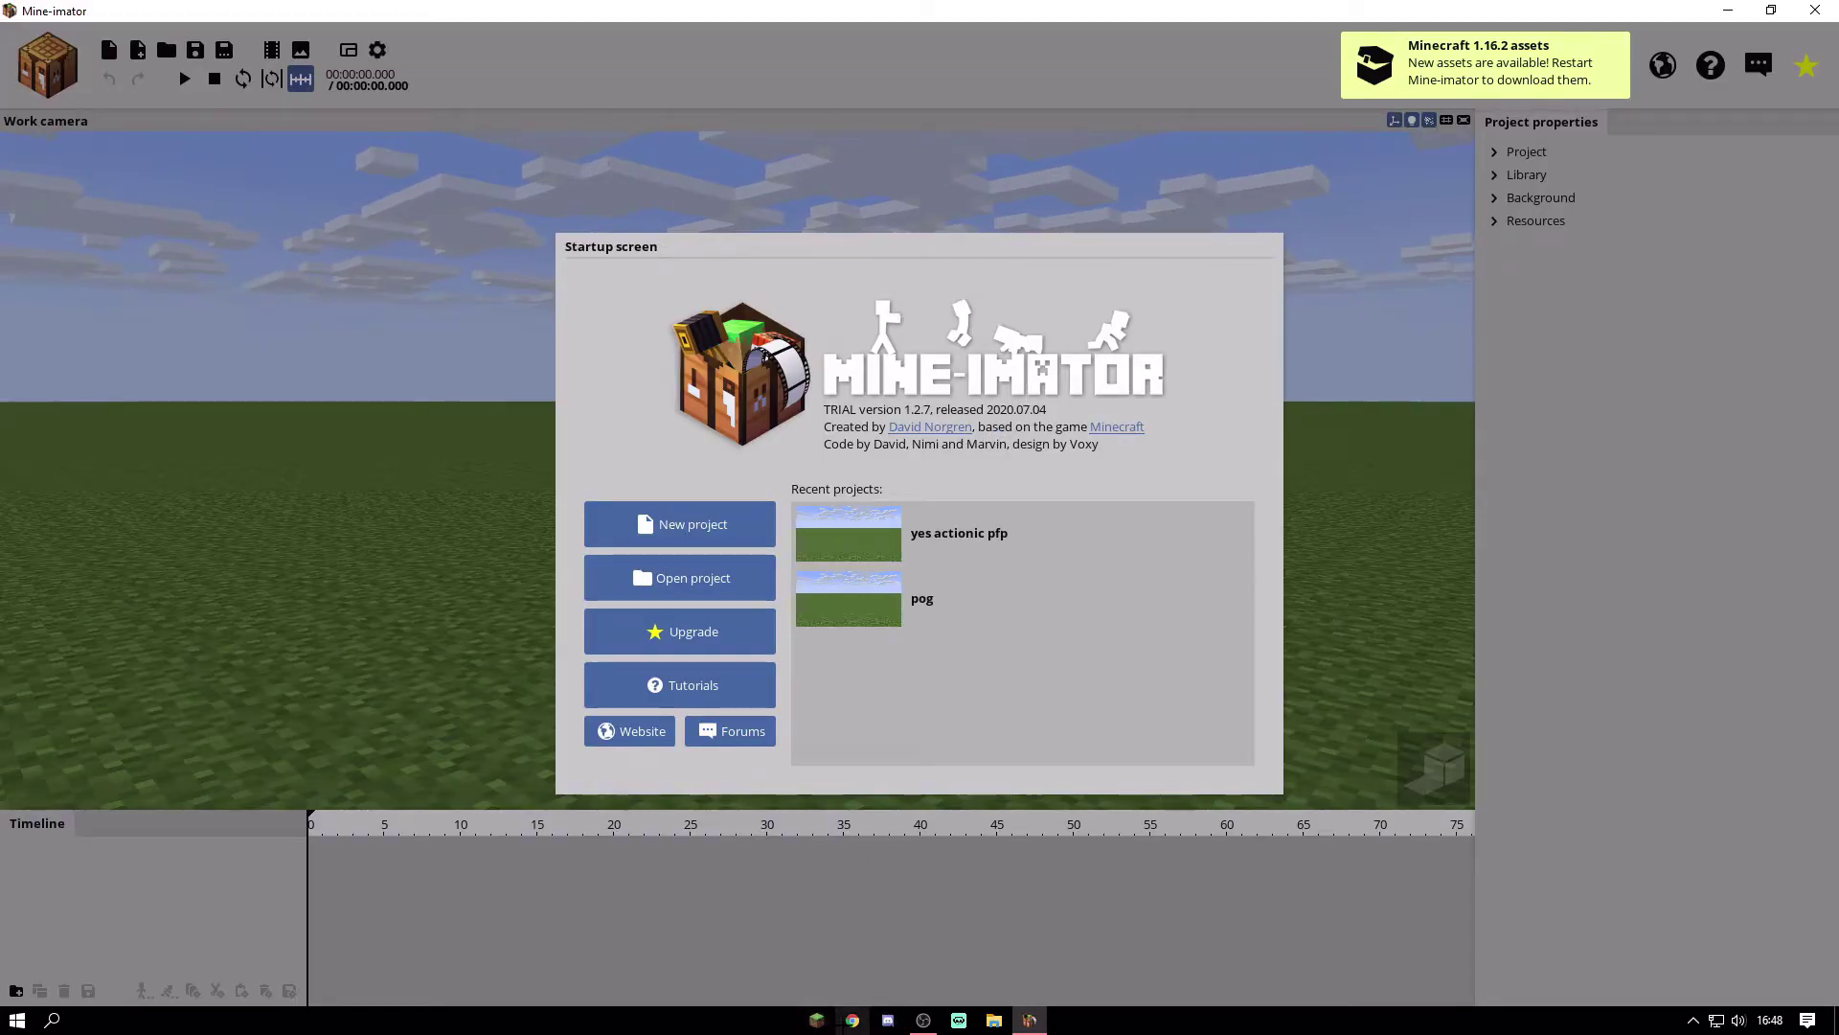
Switch to Chrome and open the namemc.com website.
left_click(852, 1019)
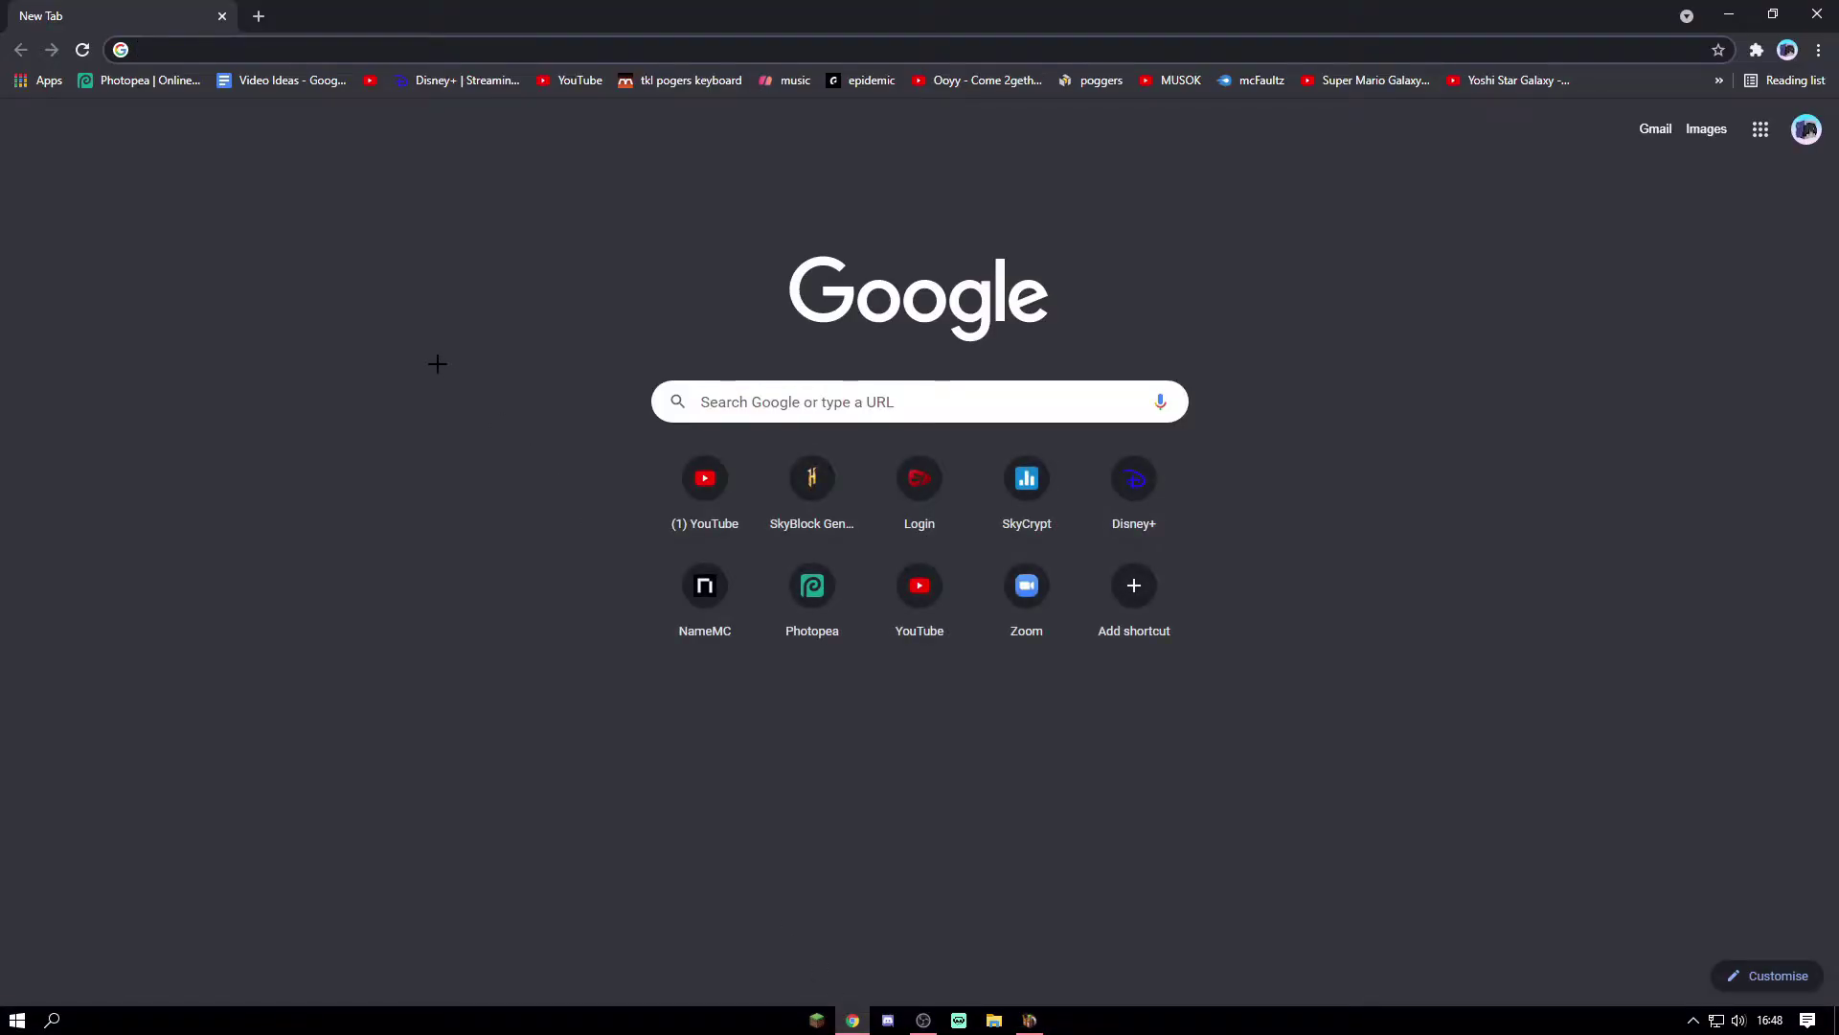
type("namemc.co")
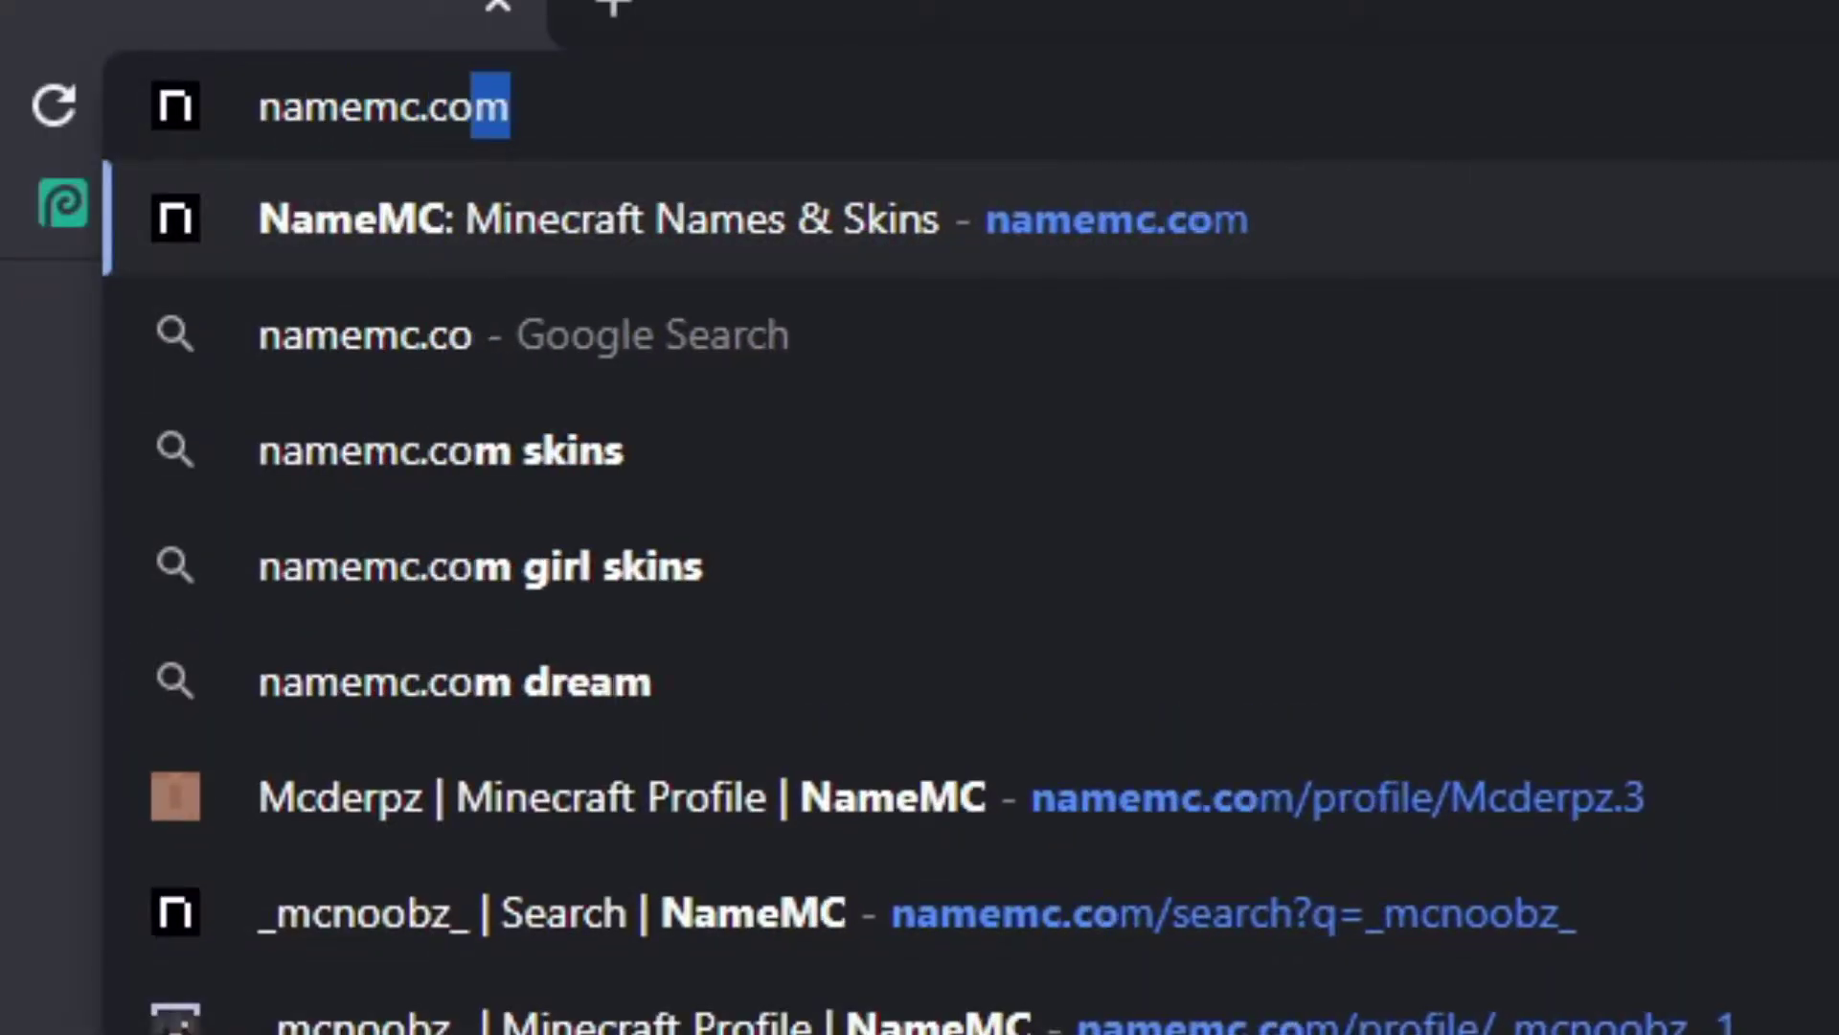
key("Return")
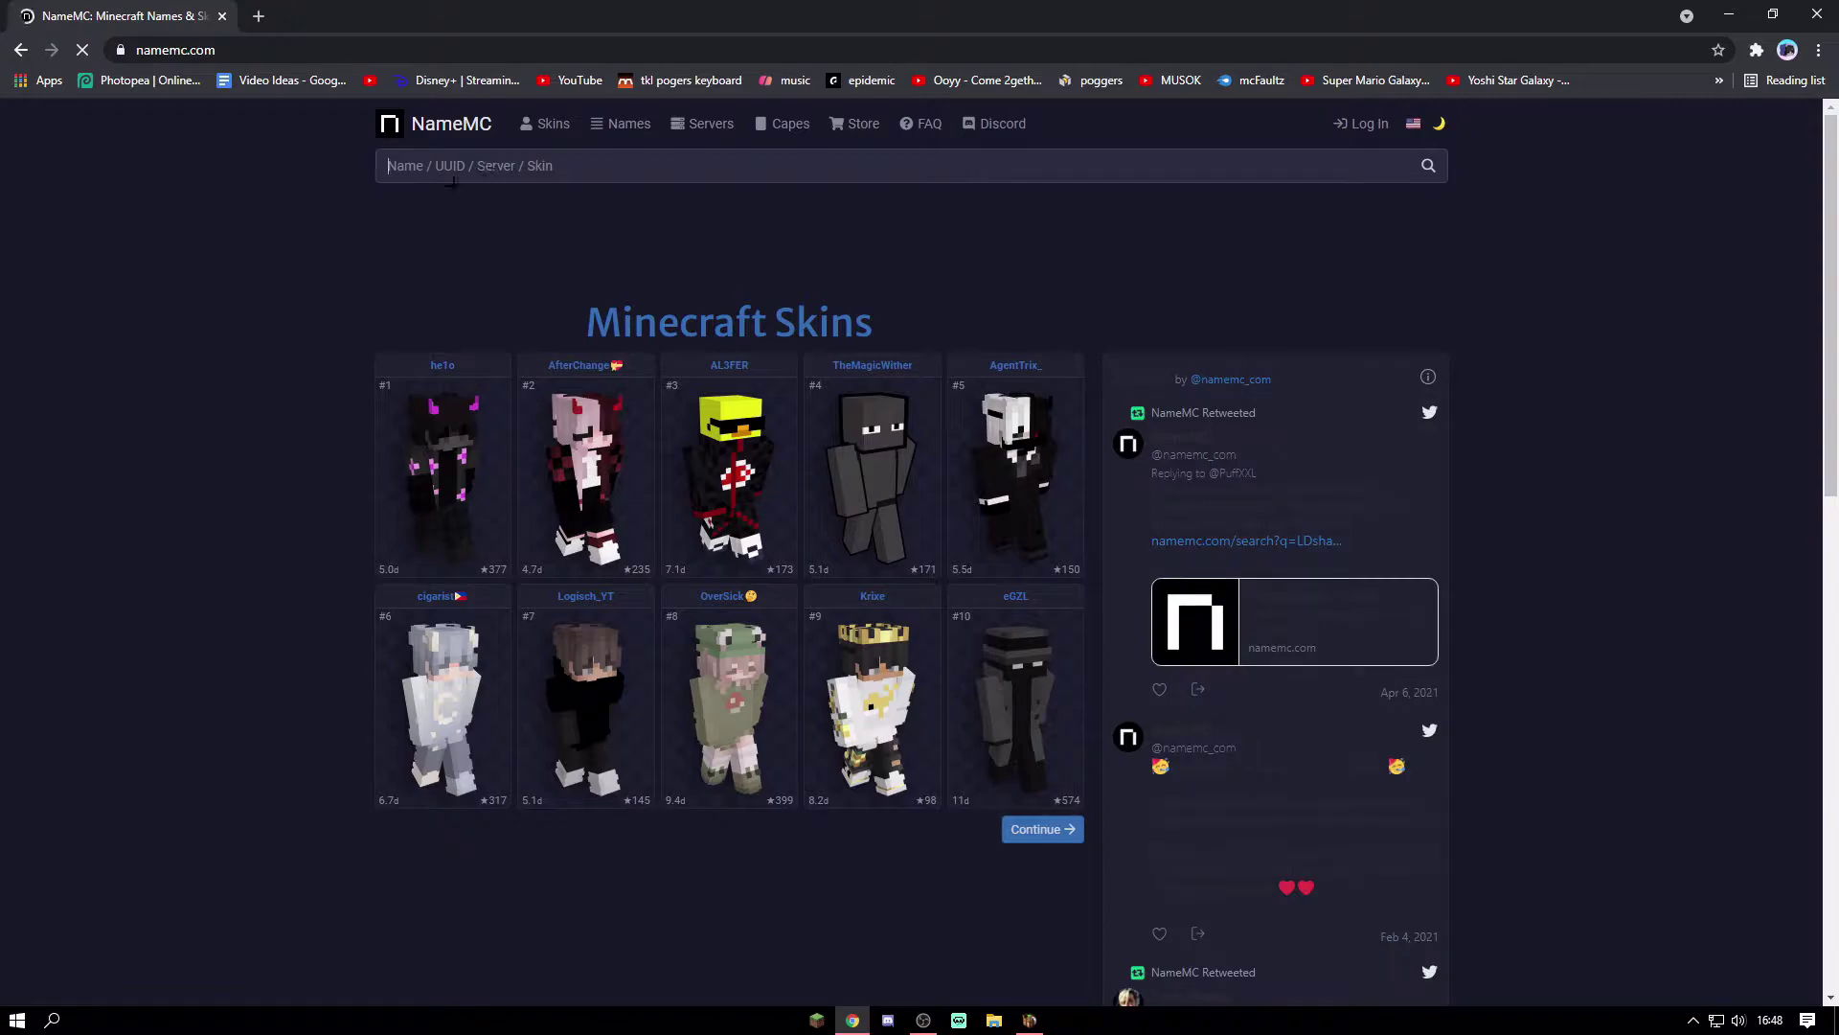
Search NameMC for the player's Minecraft username and open the first skin on the matching profile.
type("_mcnoobz")
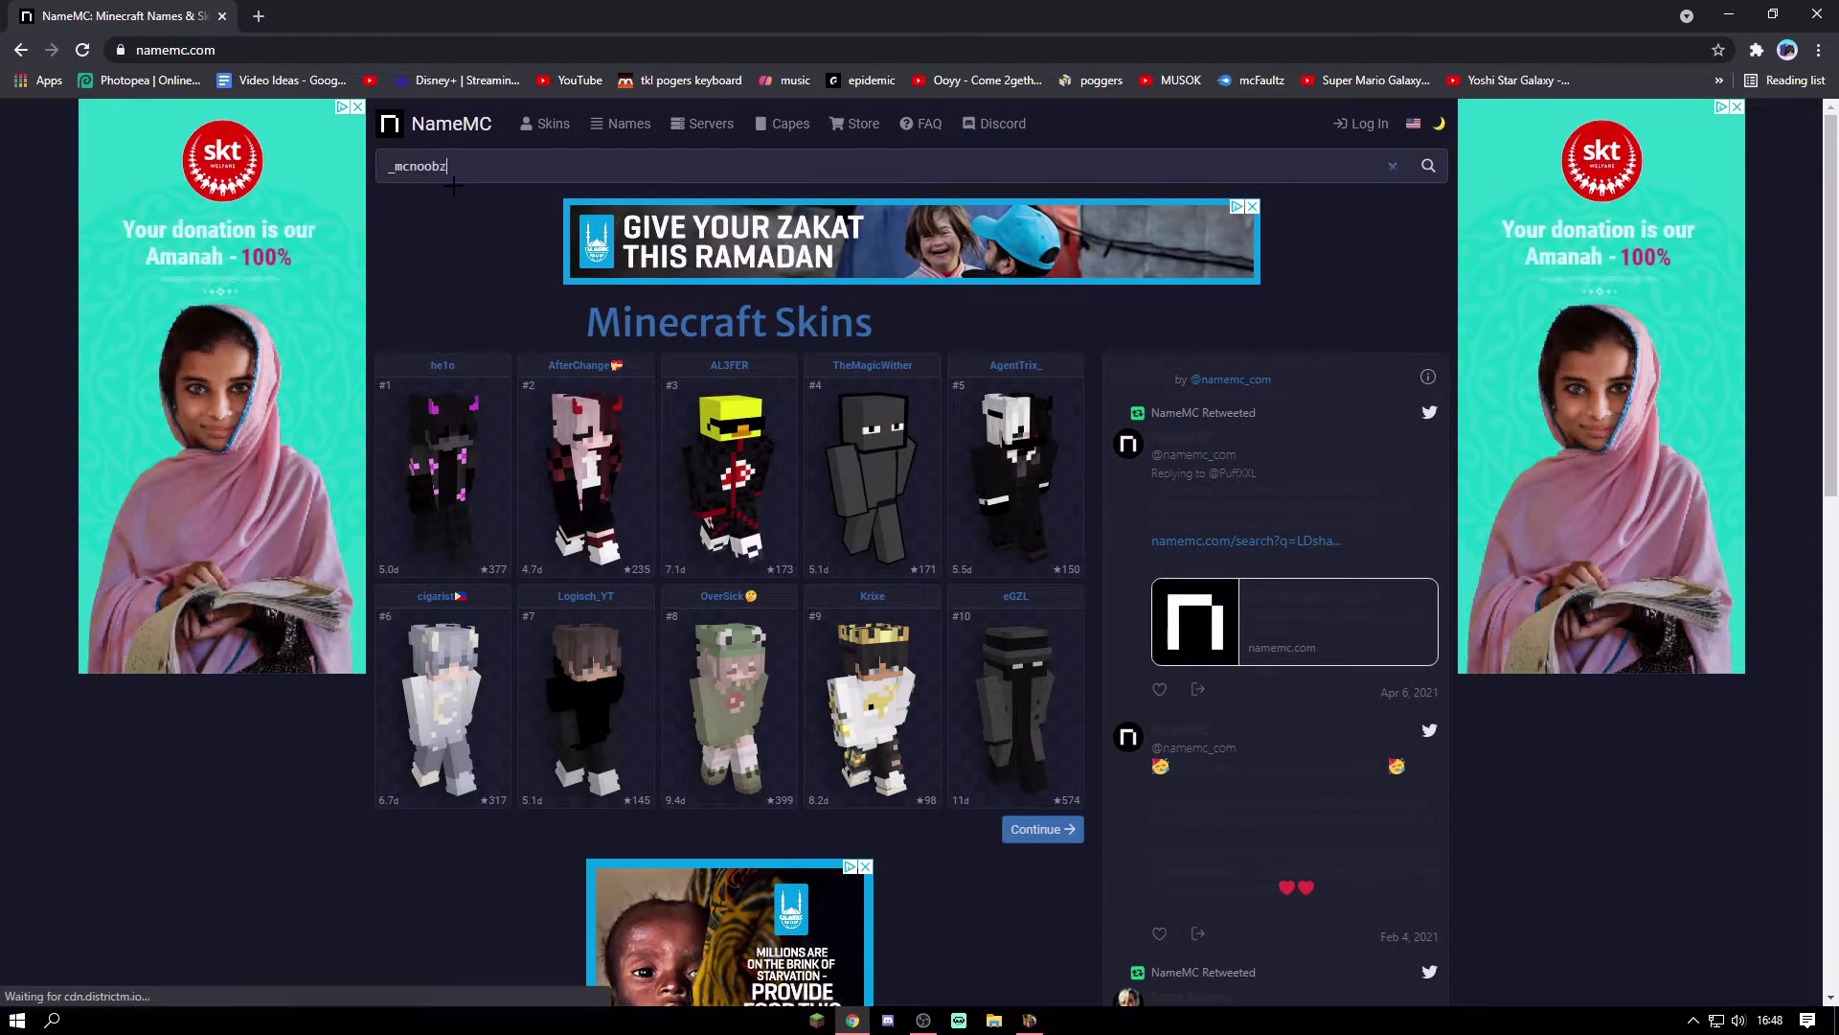
type("_")
key("Return")
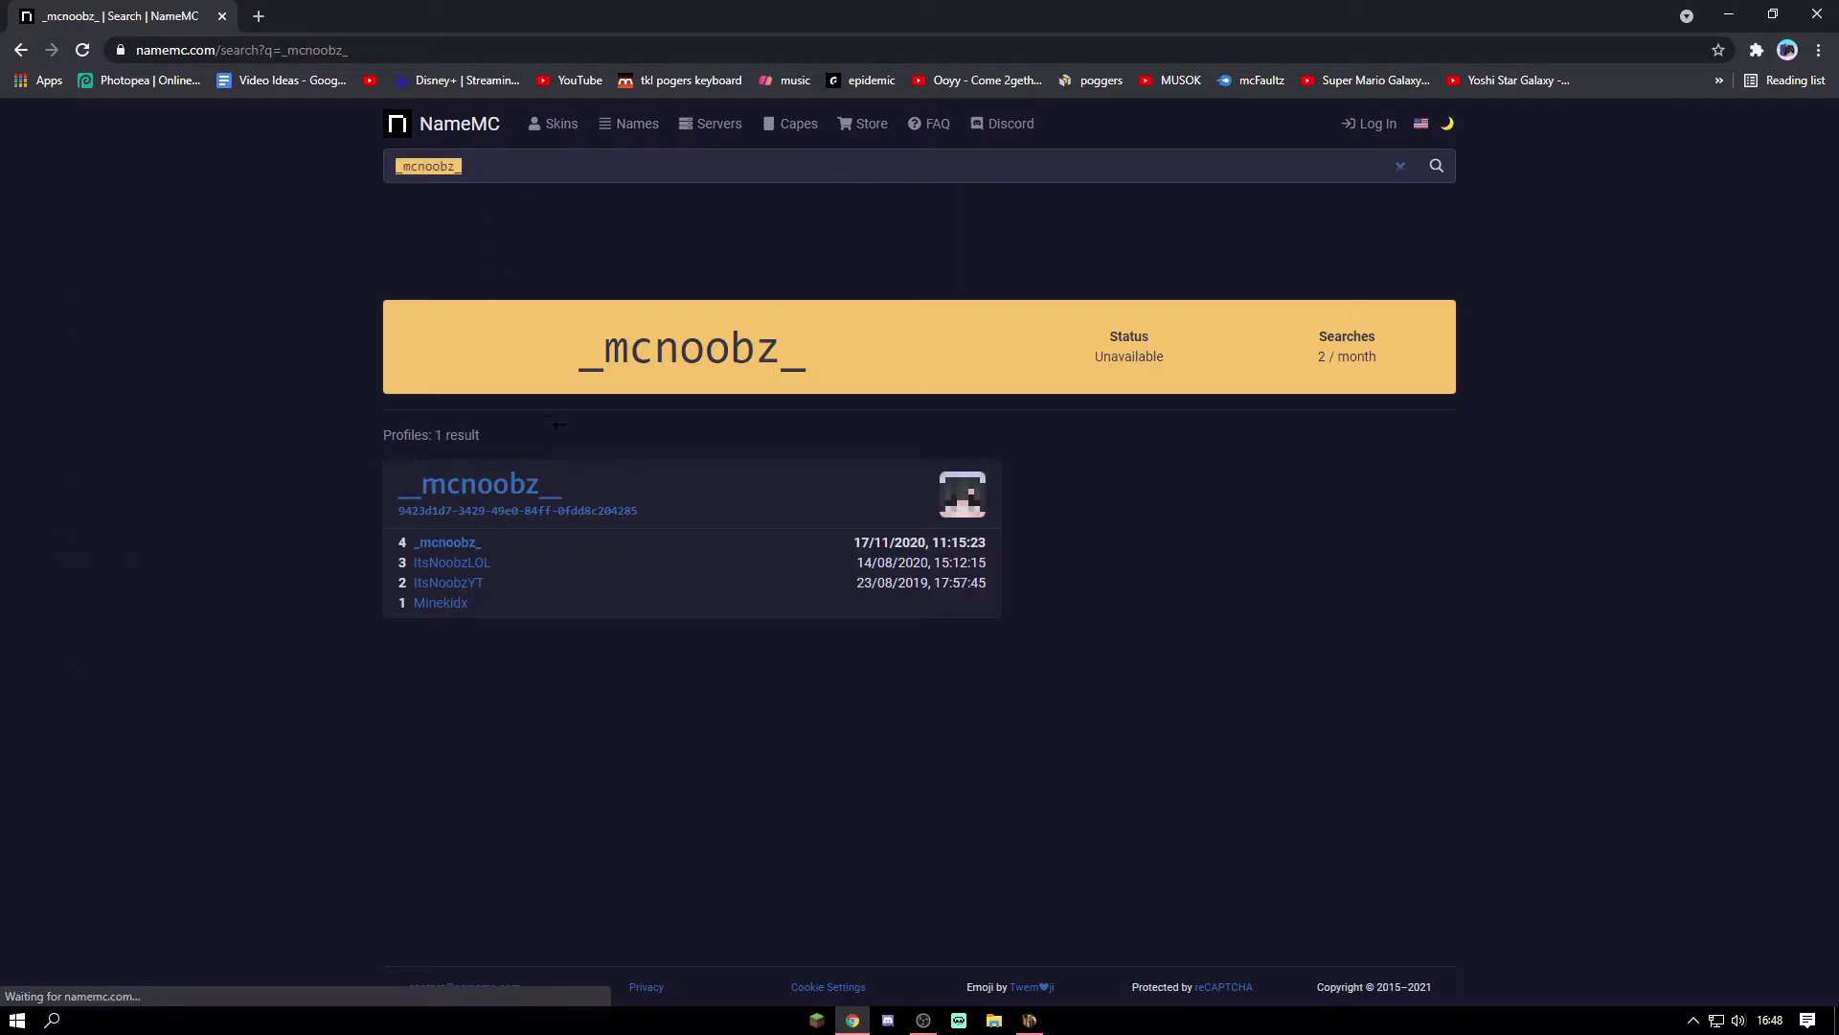
left_click(481, 489)
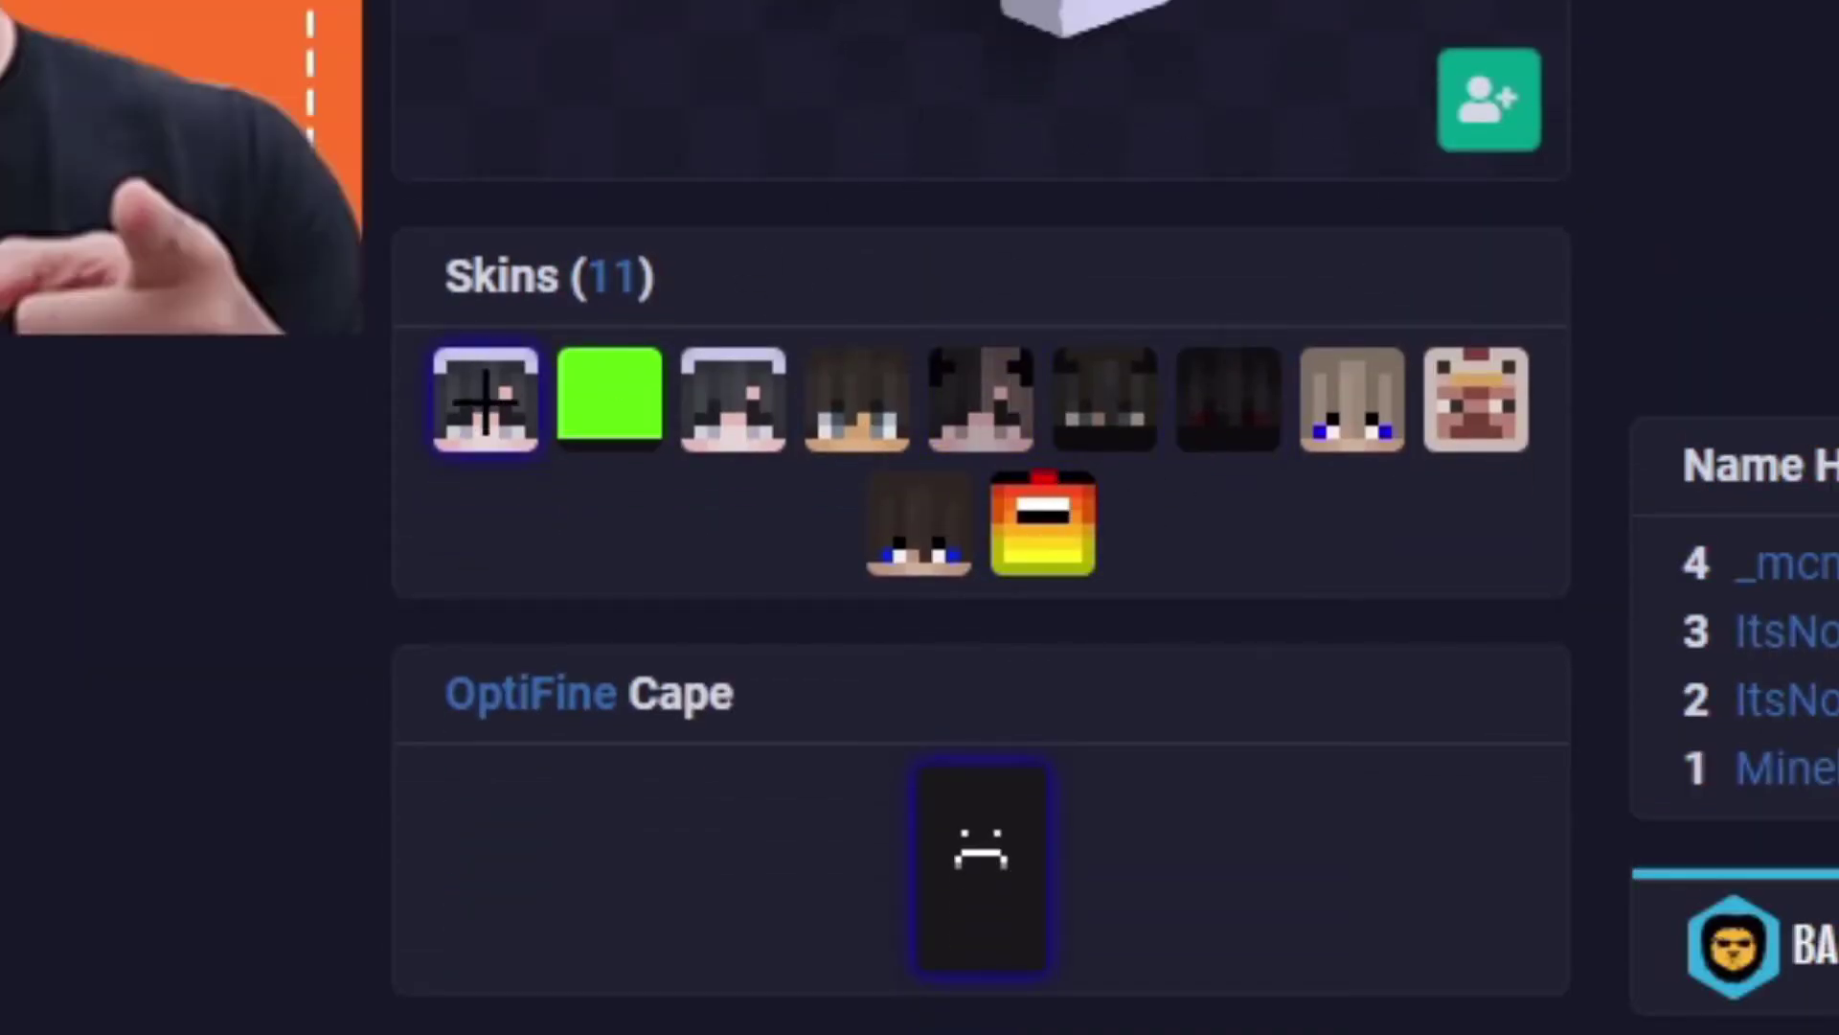
left_click(486, 400)
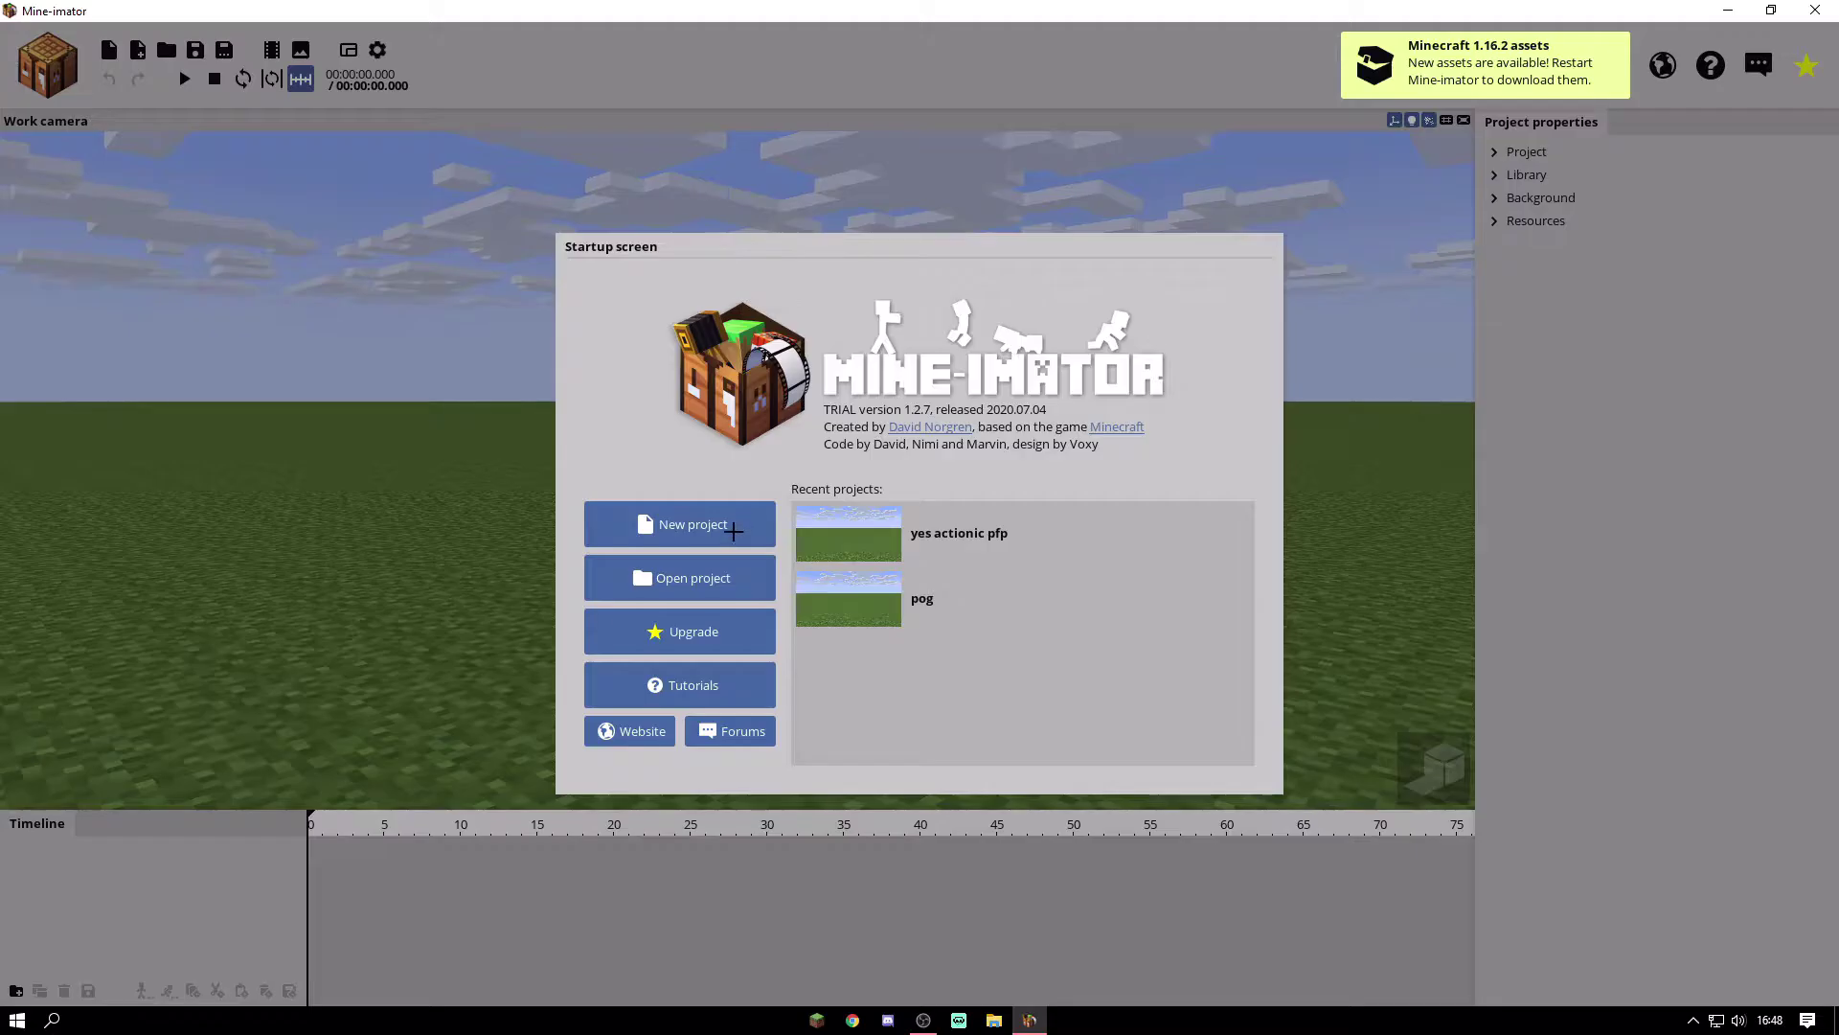
Create a new Mine-imator project named "Tutorial Profile Picture".
left_click(733, 526)
left_click(895, 391)
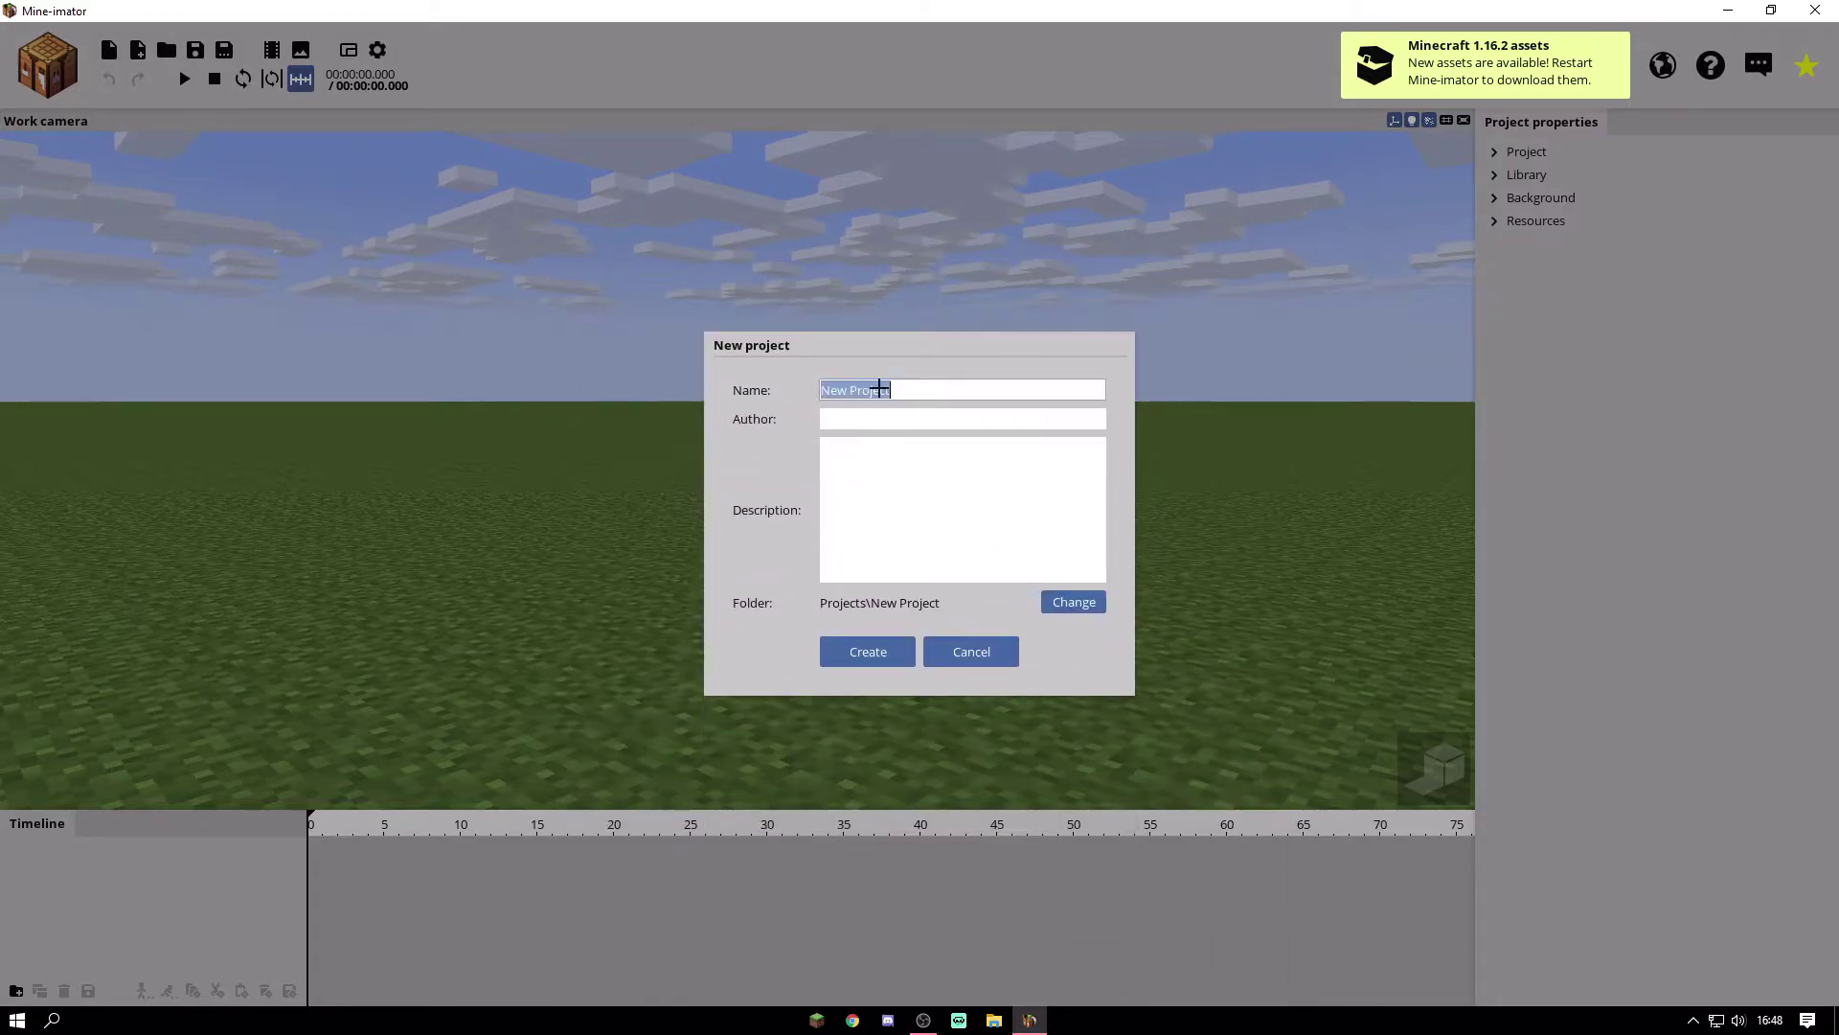
key("BackSpace")
type("T")
type("utorial Prof")
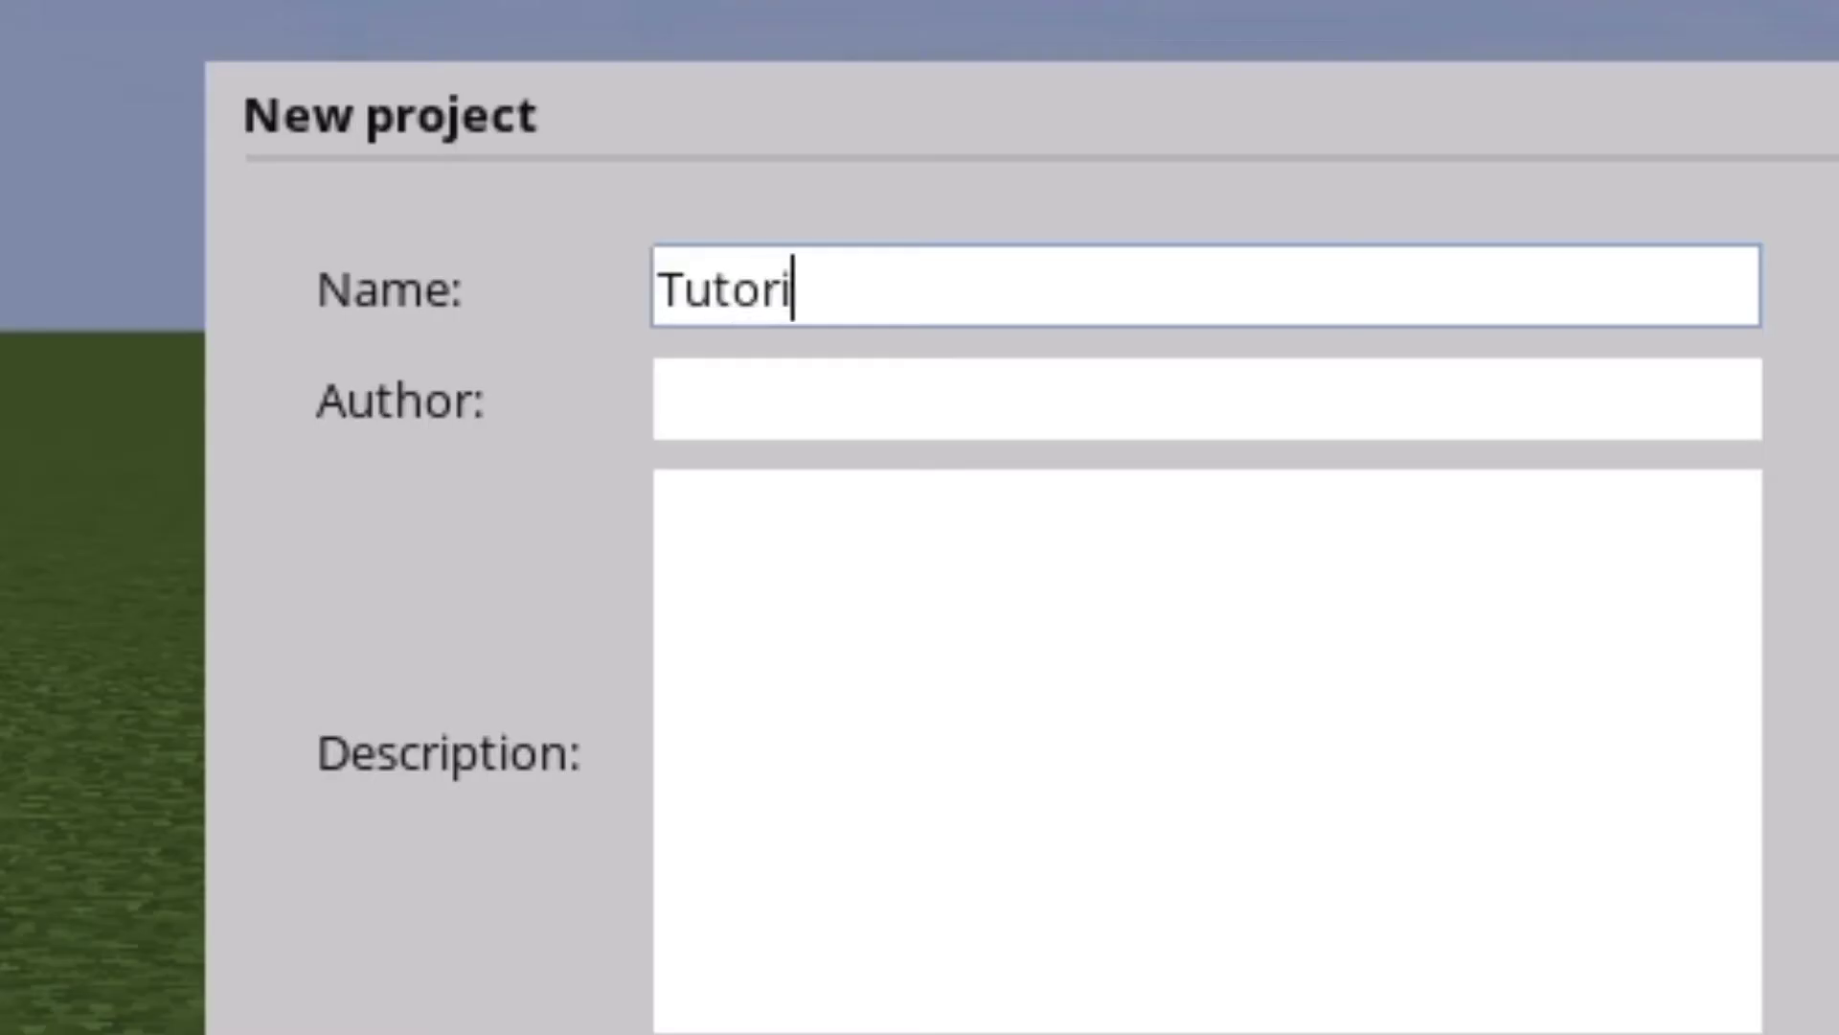
type("iel")
key("BackSpace")
key("BackSpace")
type("le Picture")
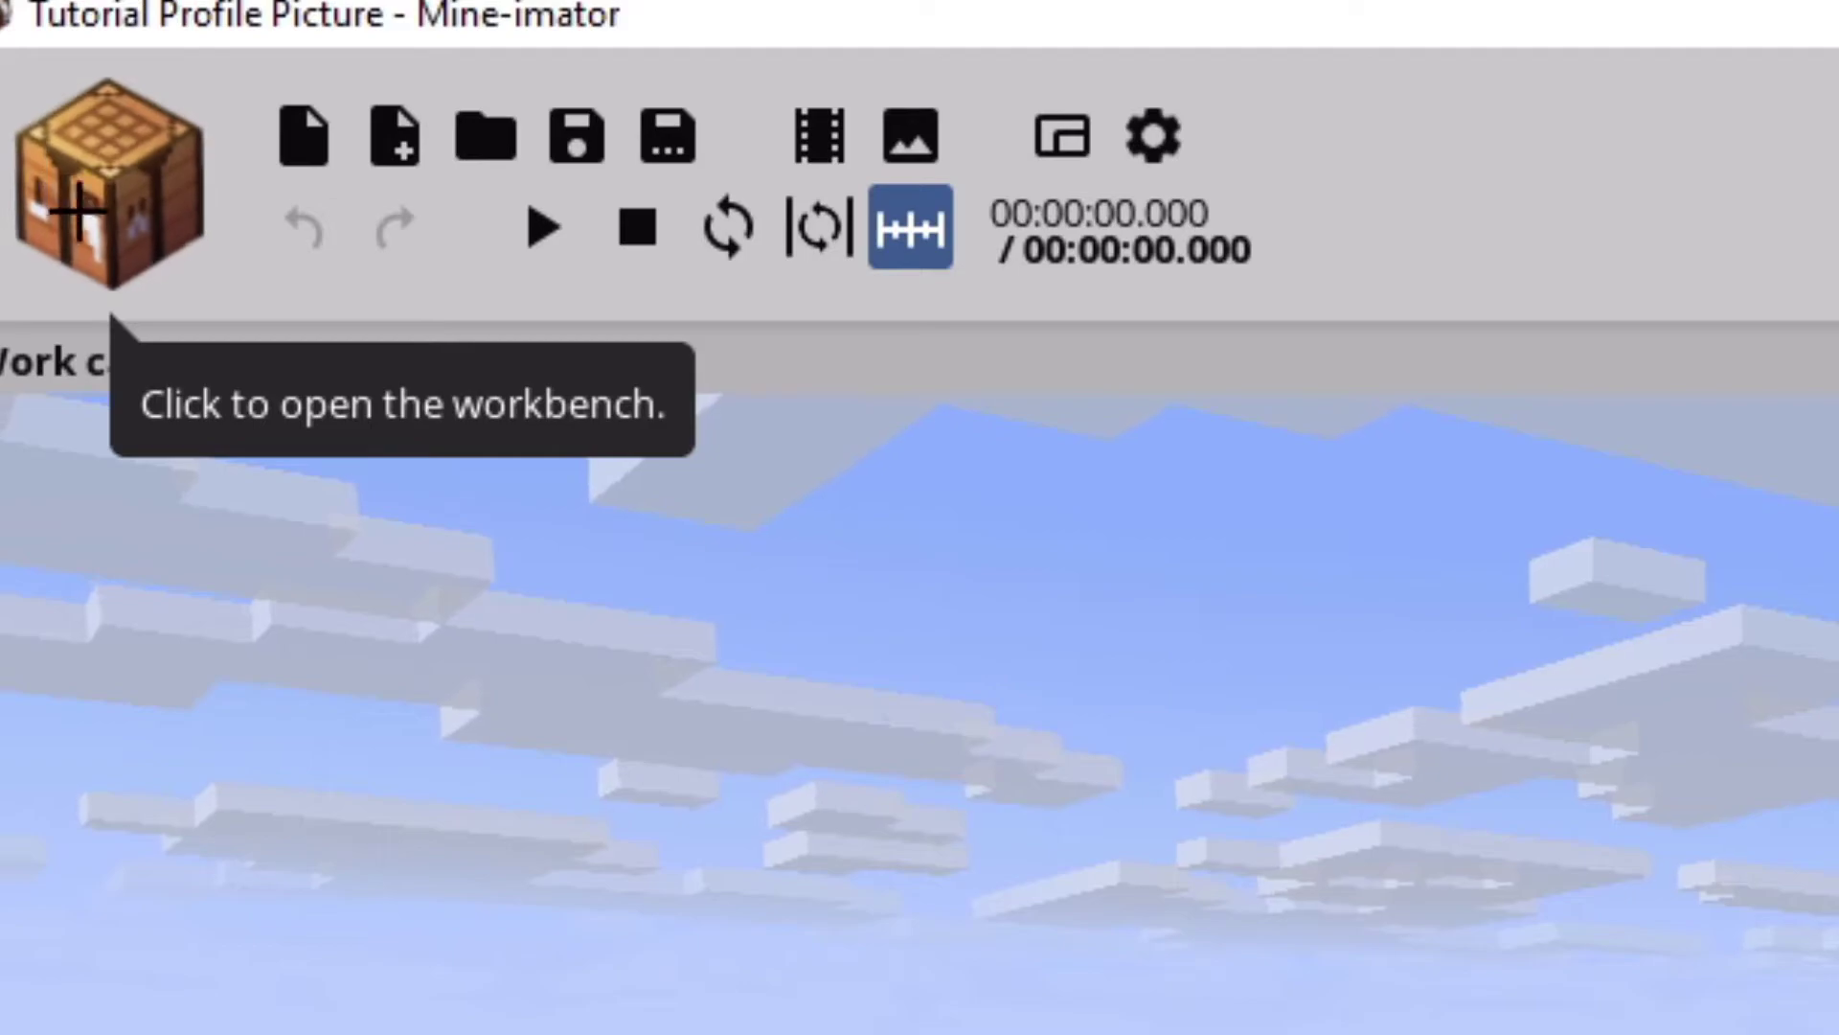
Start a new character in the workbench using the Human model with the Alex variant.
left_click(91, 163)
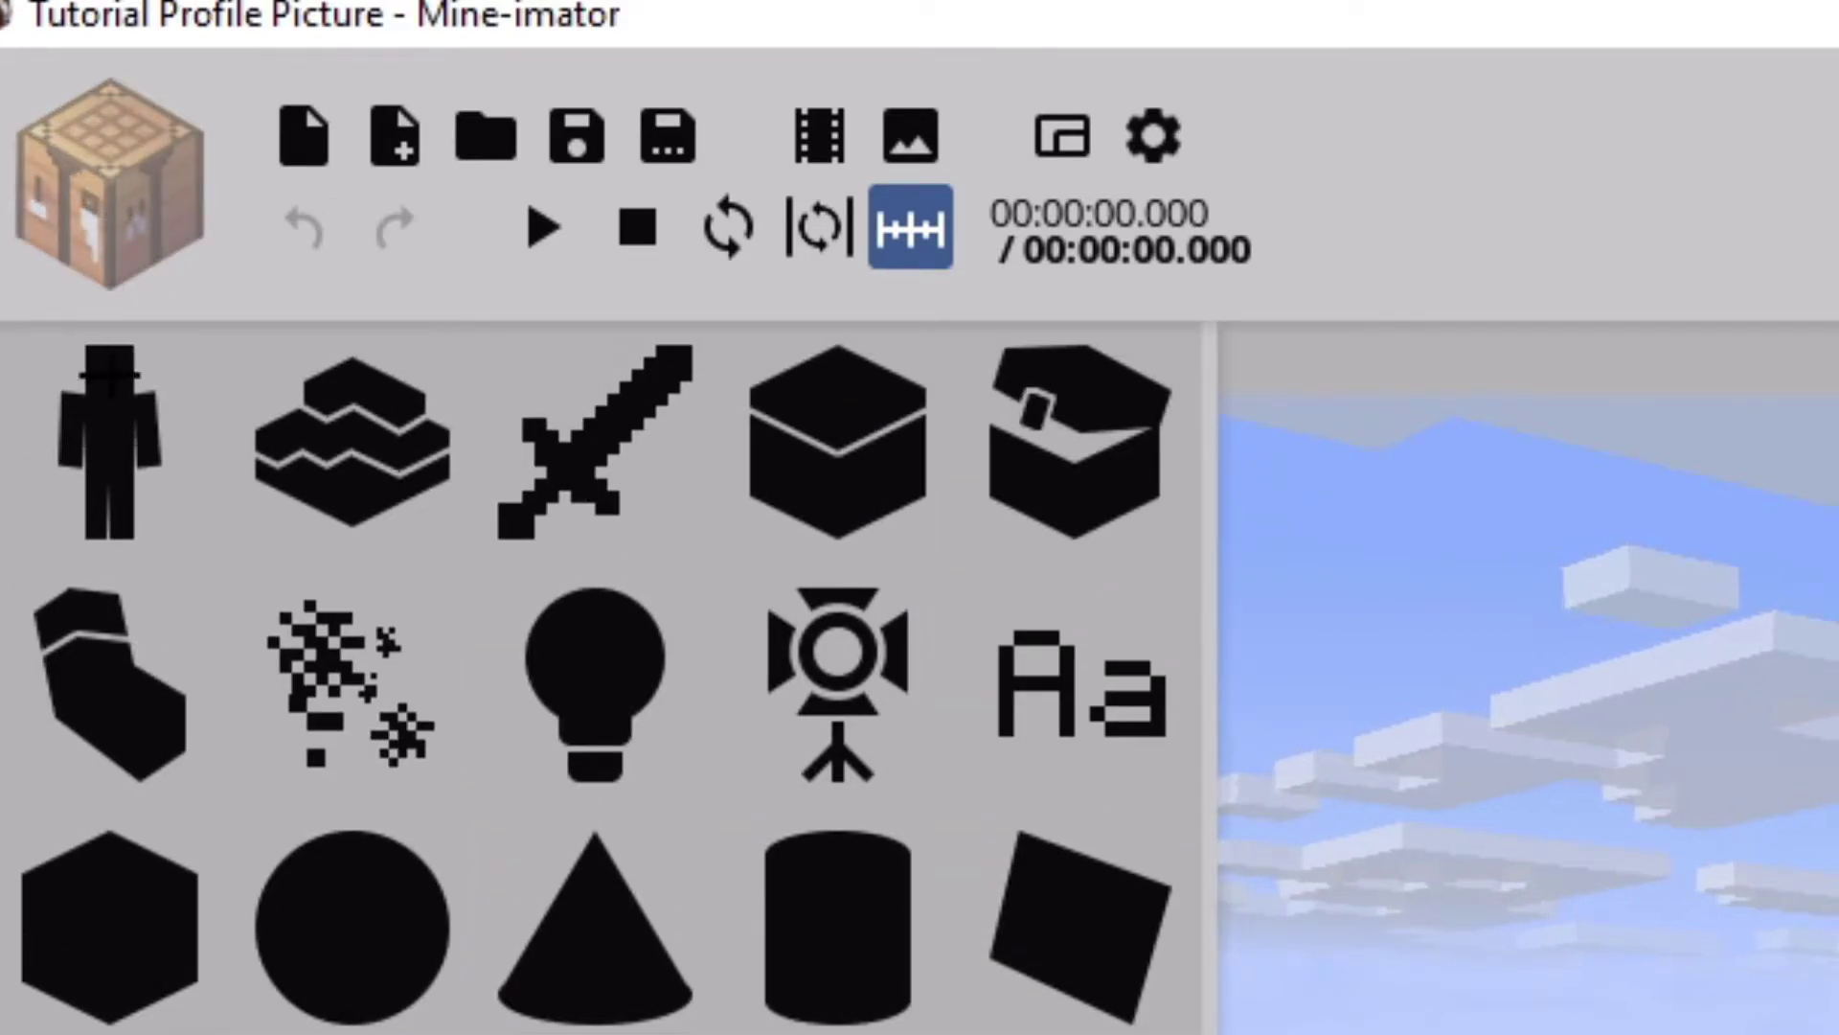
left_click(109, 441)
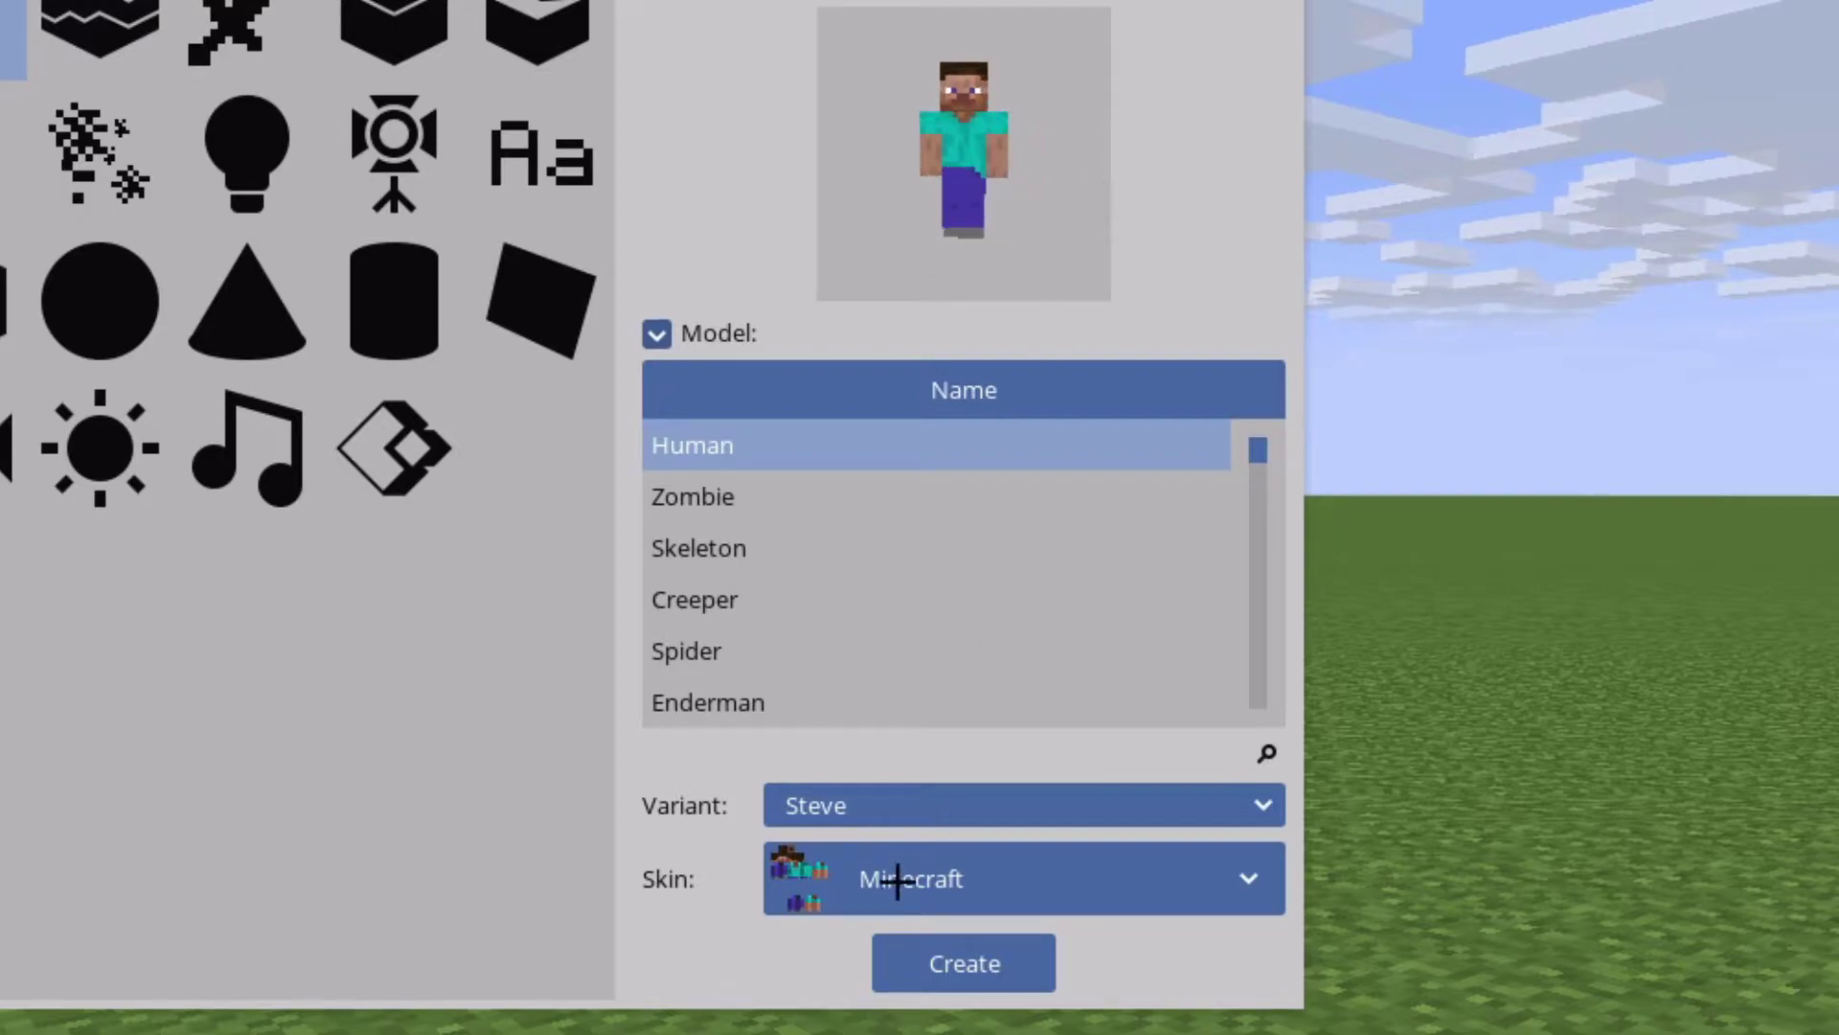
left_click(897, 804)
left_click(813, 895)
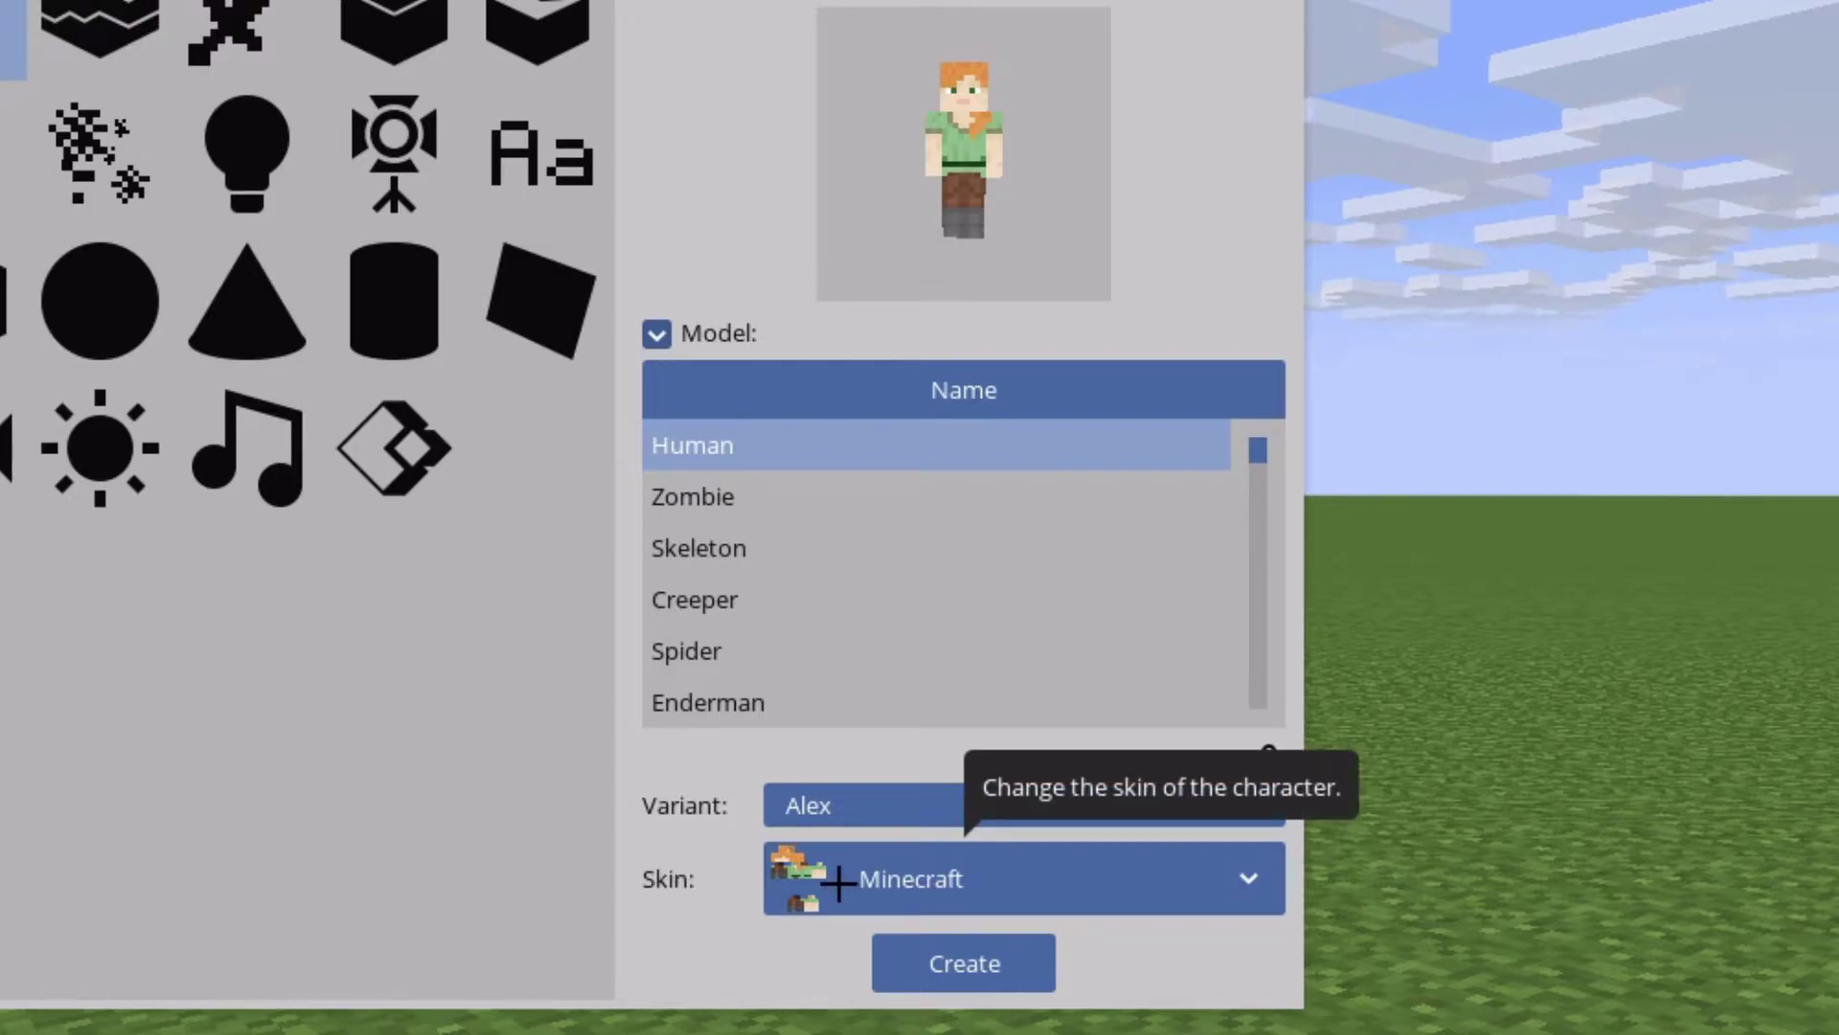
Load 38ad4b8257c9ef8b (2).png from Downloads as the character's skin and create the character.
left_click(838, 883)
left_click(864, 953)
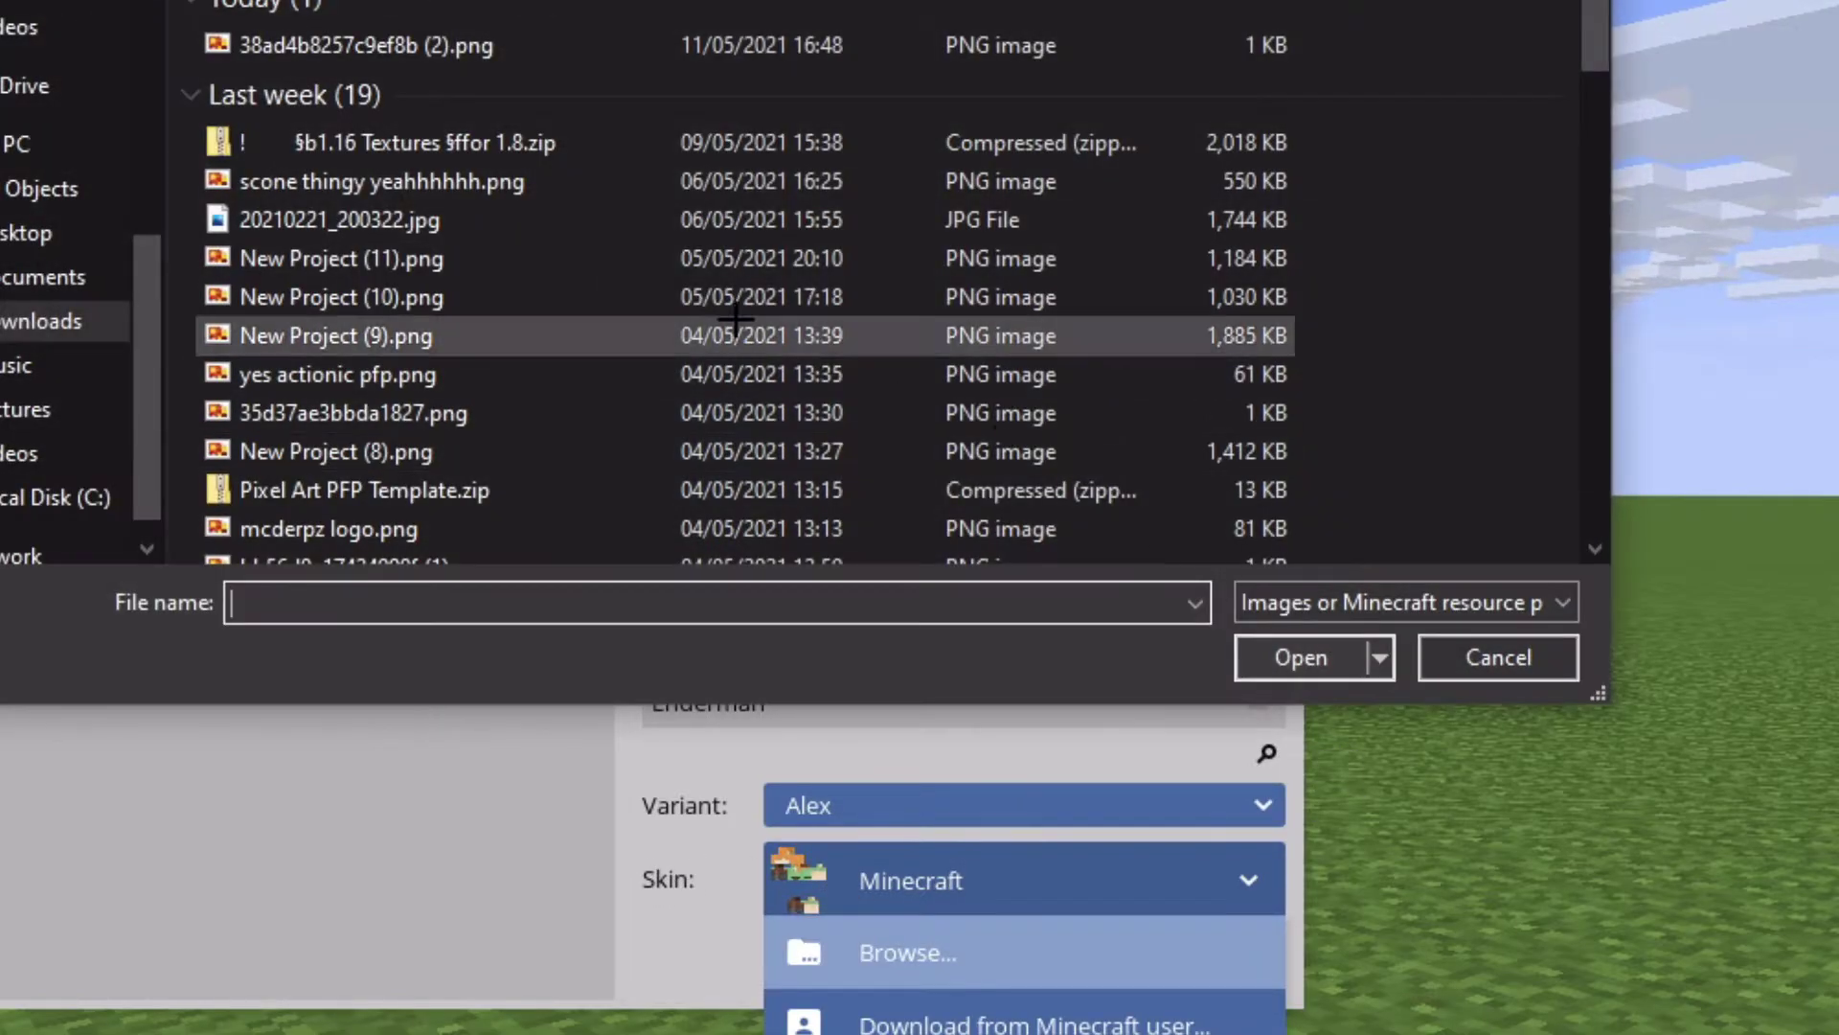
left_click(565, 40)
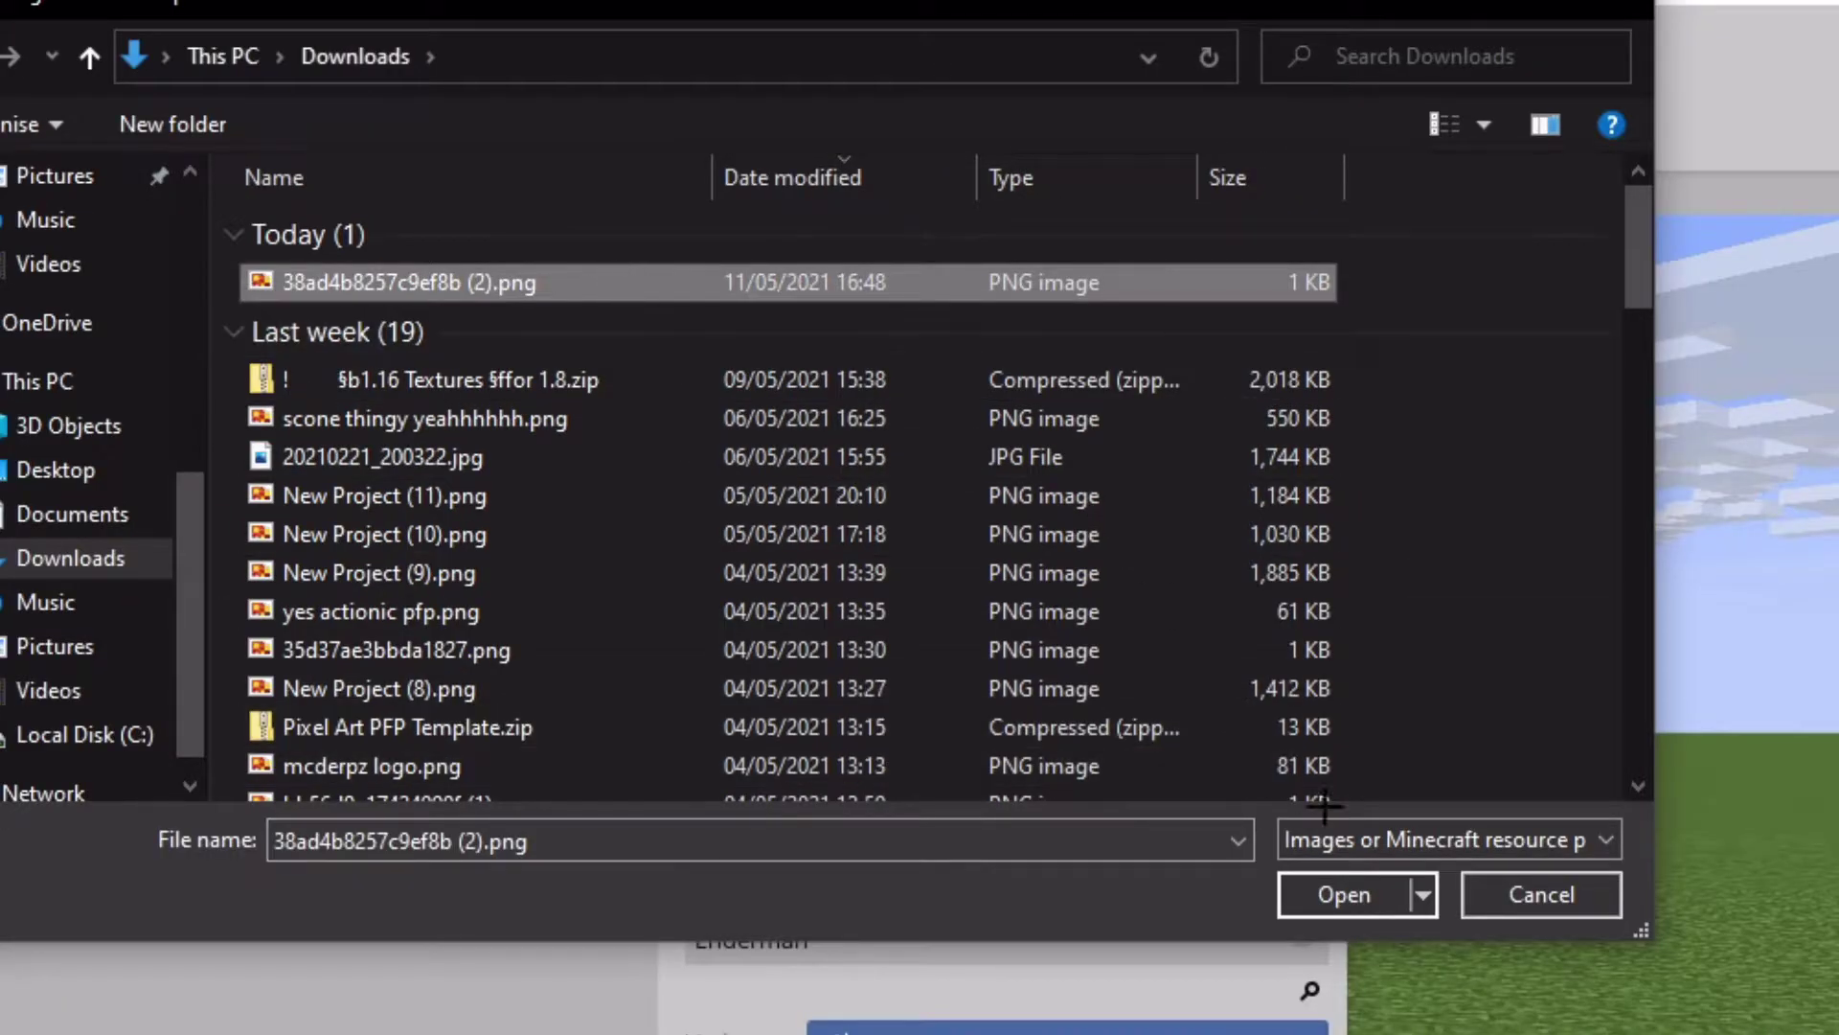
left_click(1301, 657)
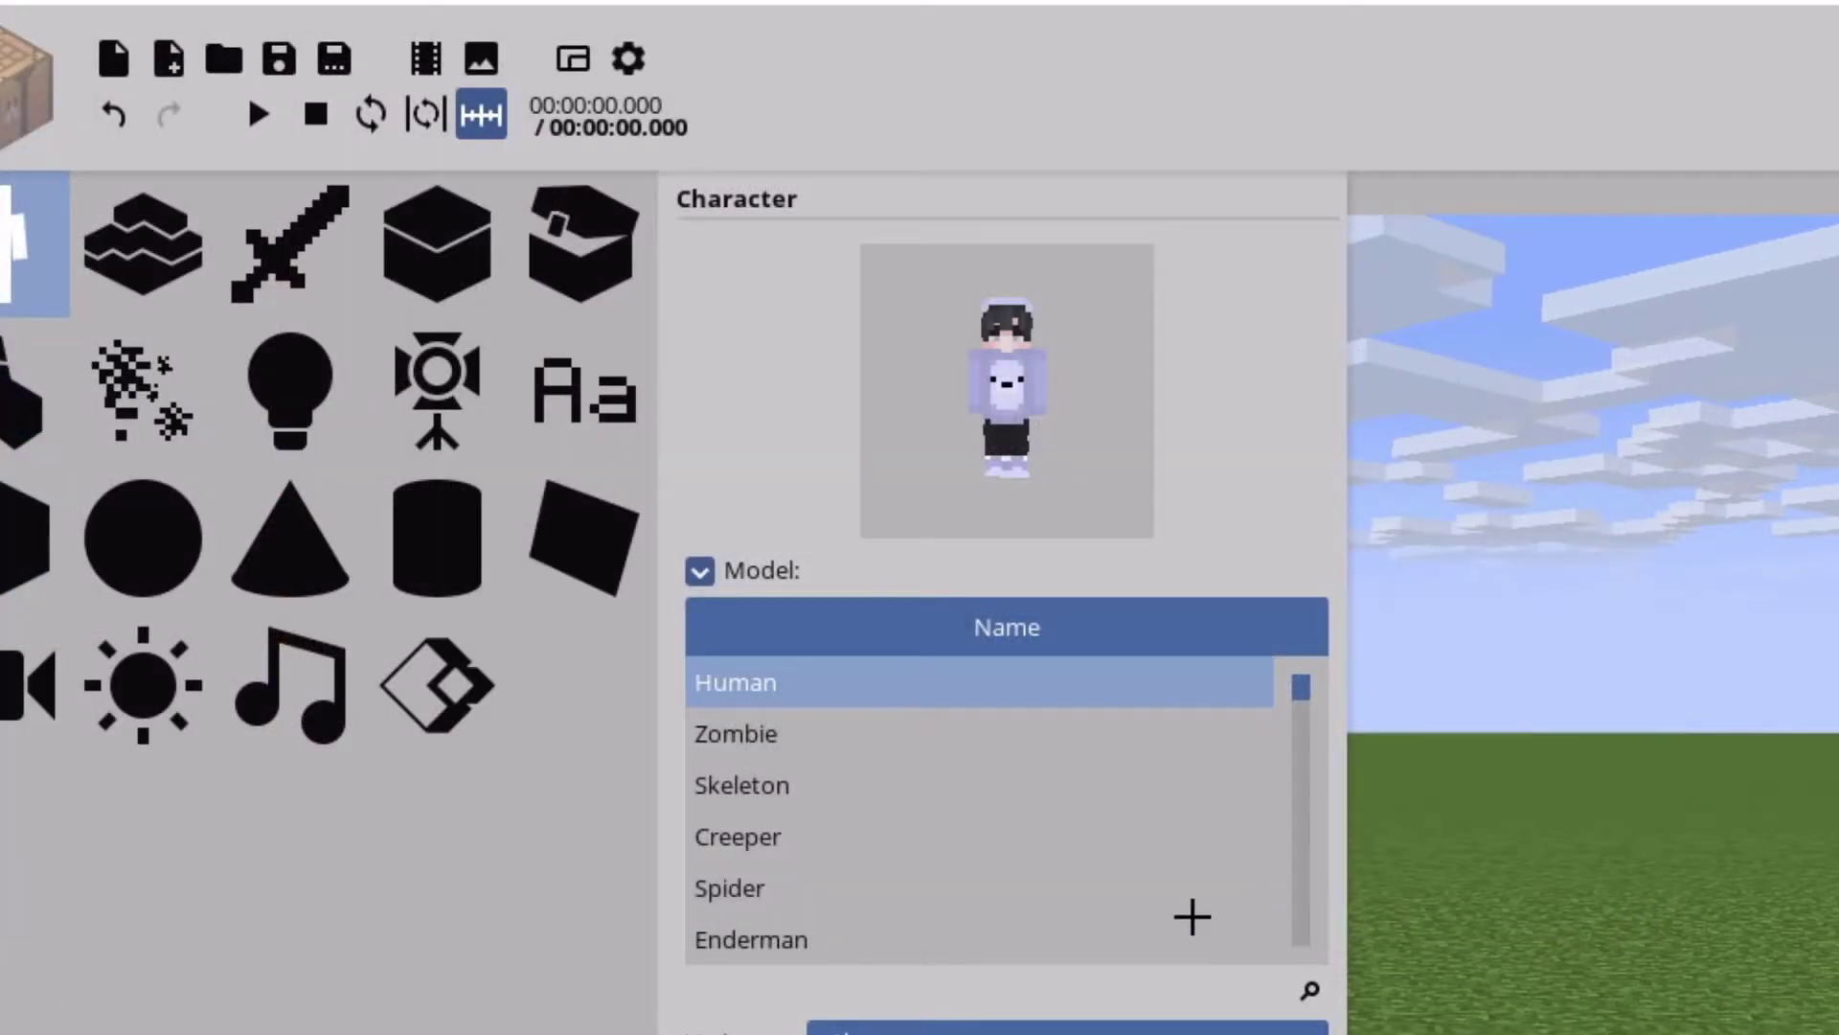
left_click(1006, 891)
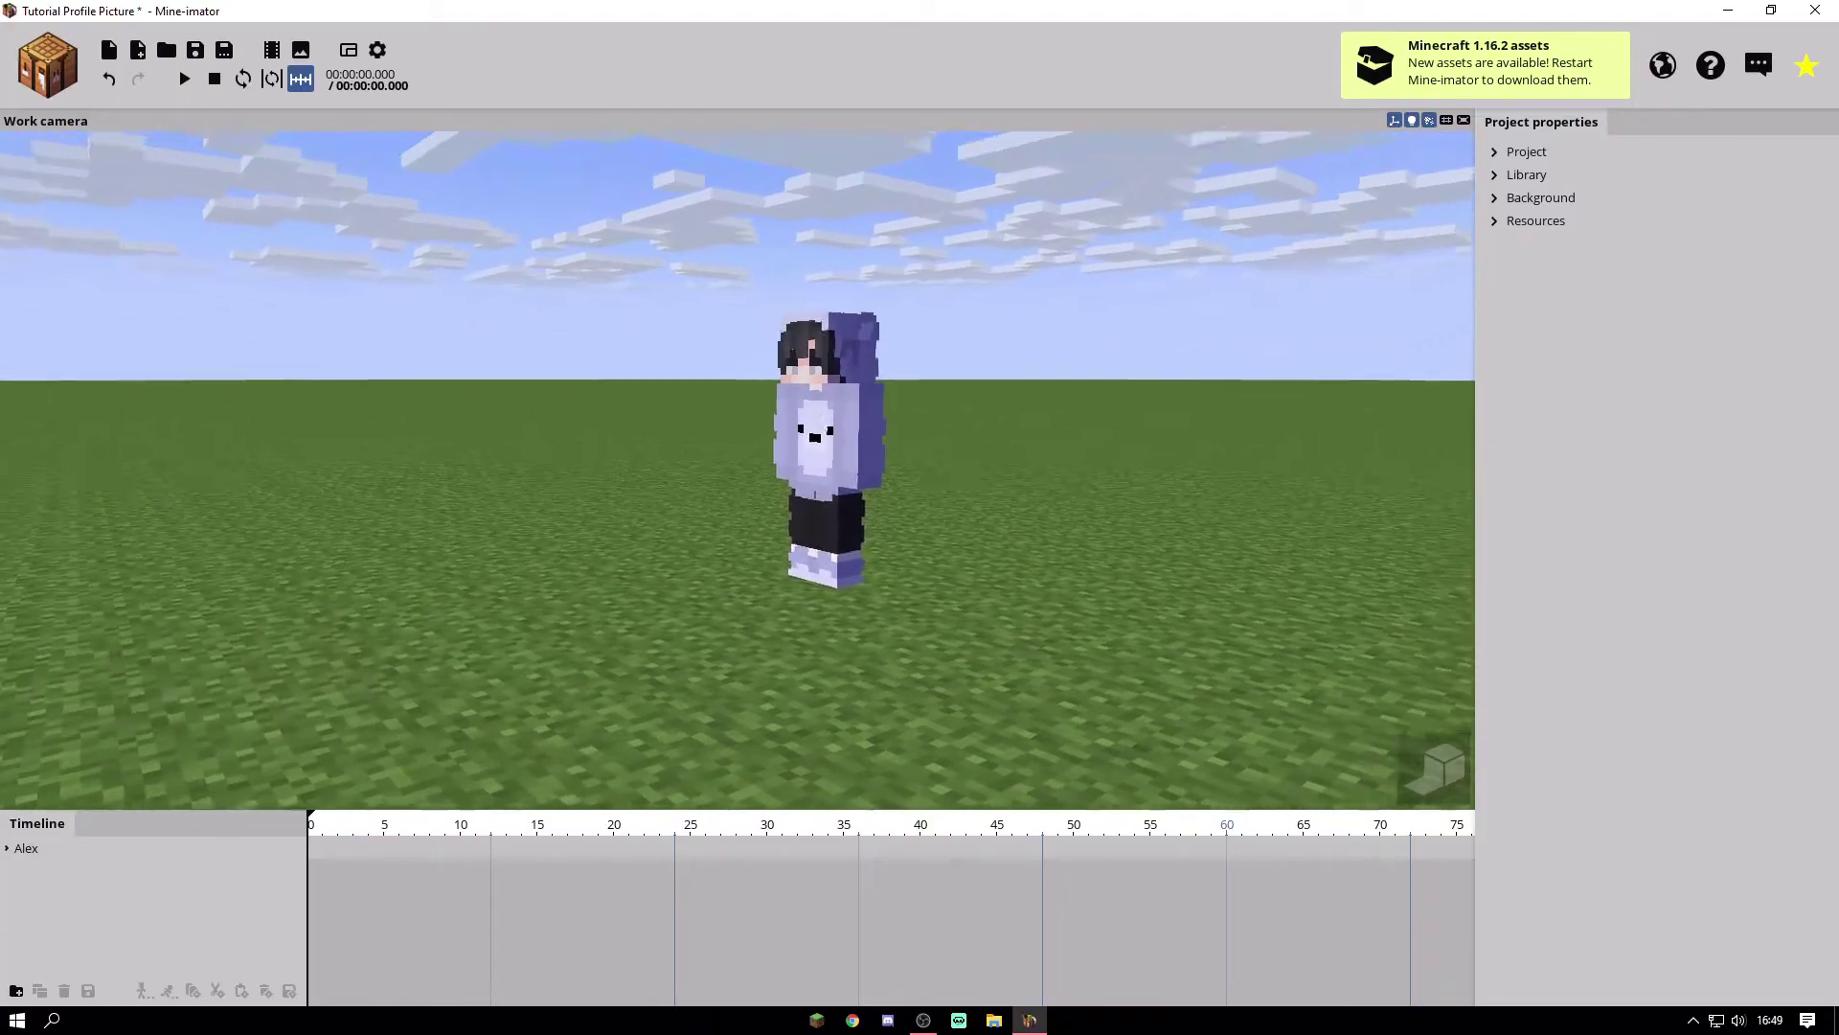
Hide the Alex character's body, arms and both legs in the timeline, keeping only the head shown.
right_click_drag(620, 554, 647, 548)
mouse_move(620, 555)
left_mouse_down()
mouse_move(1188, 556)
mouse_move(968, 620)
mouse_move(598, 559)
left_mouse_up()
right_click_drag(599, 559, 648, 472)
scroll(649, 472, "up", 5)
scroll(652, 464, "down", 5)
scroll(640, 476, "up", 2)
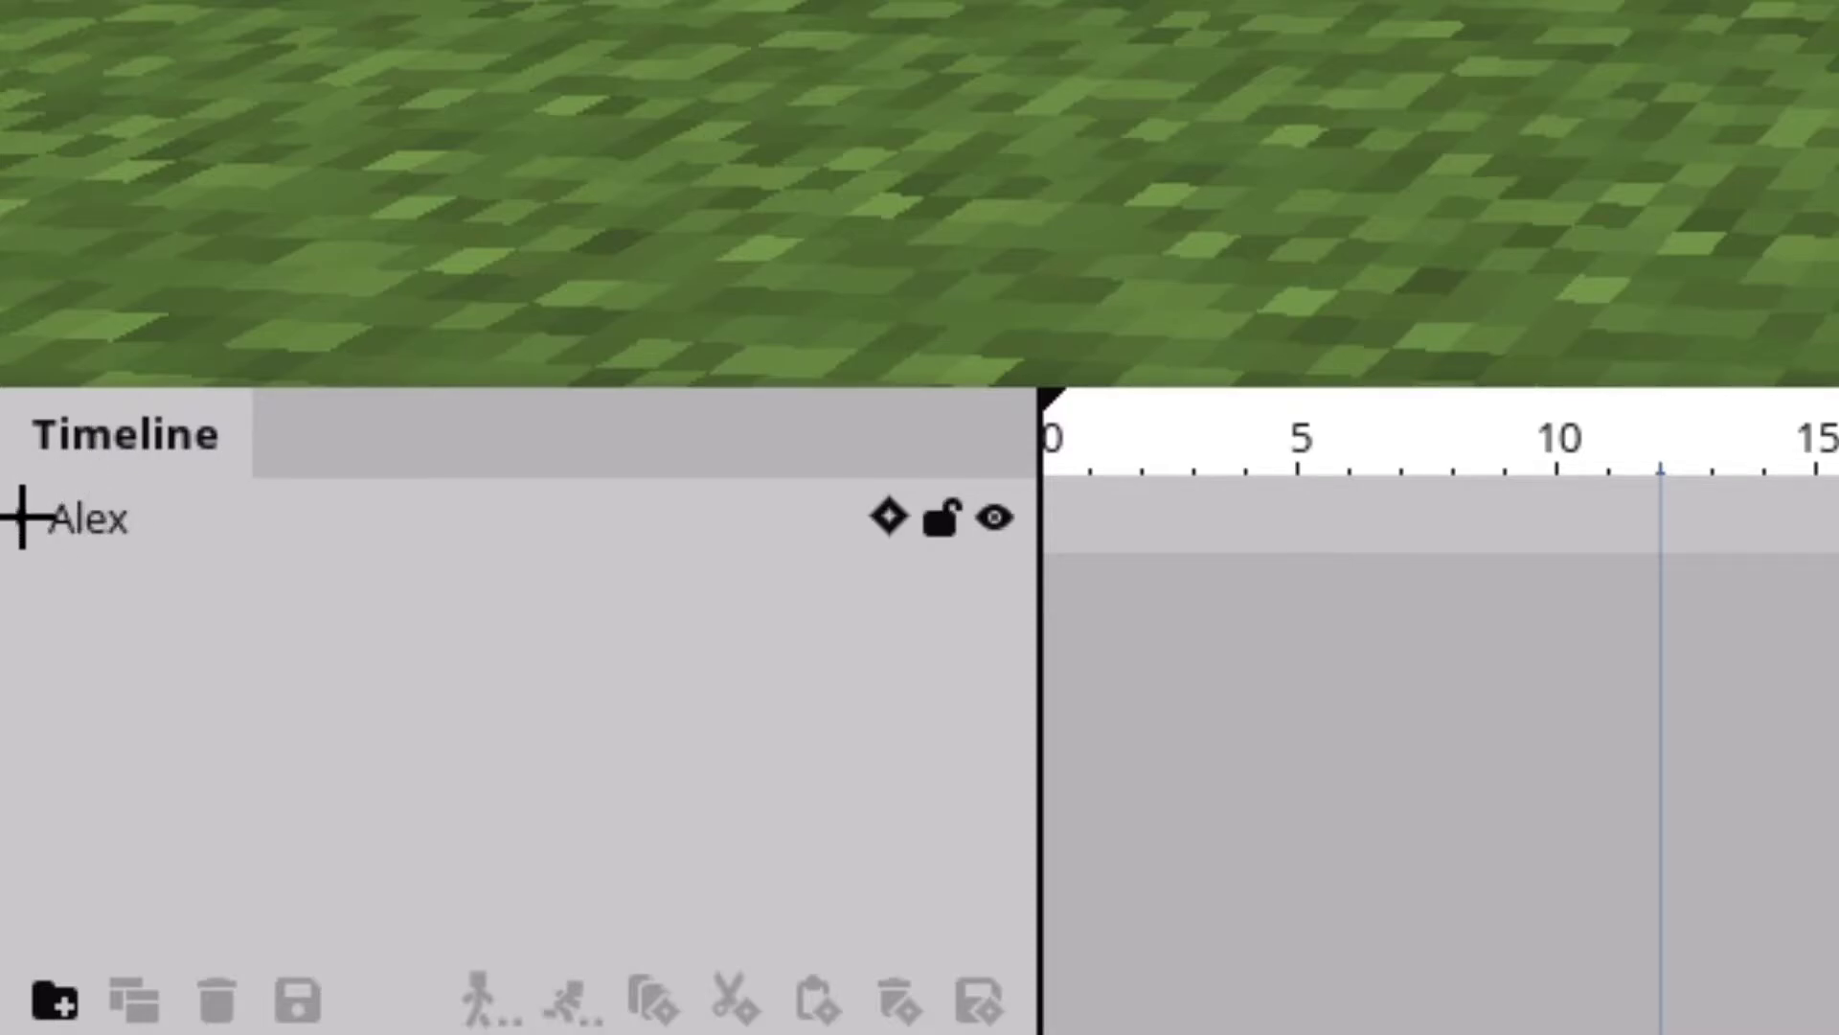
left_click(22, 518)
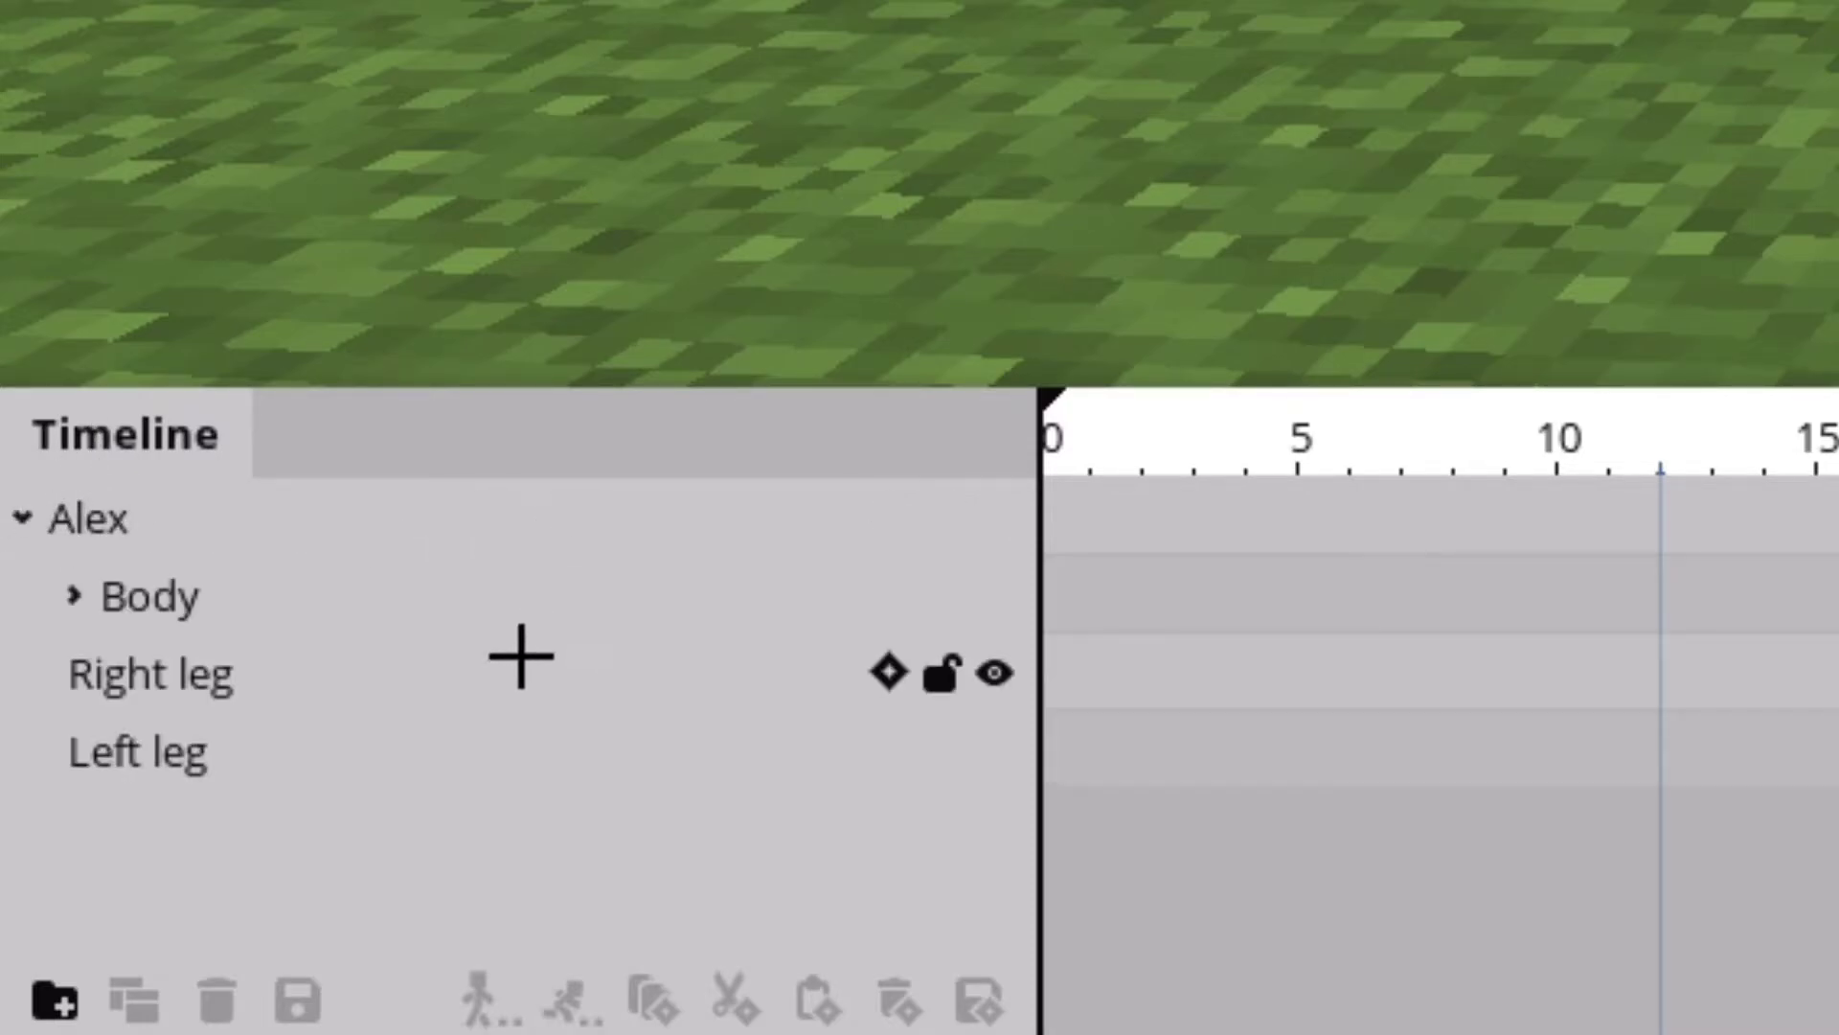
left_click(995, 592)
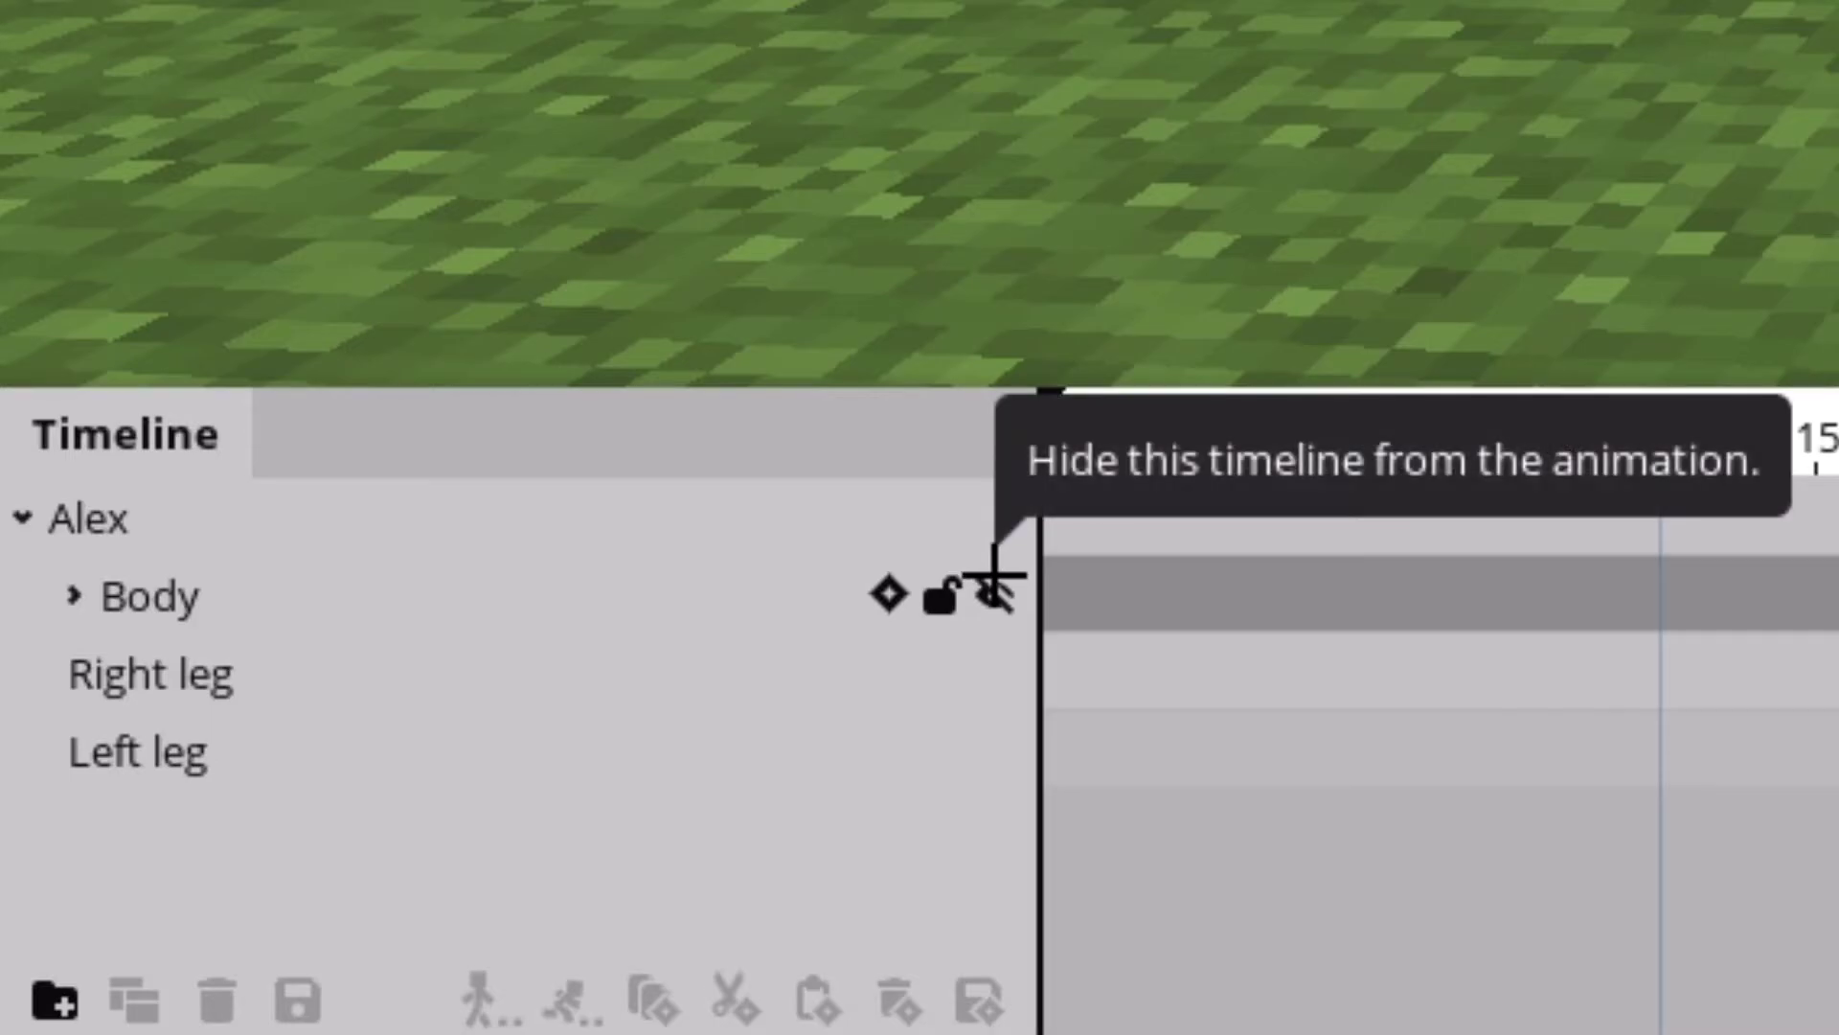
left_click(990, 669)
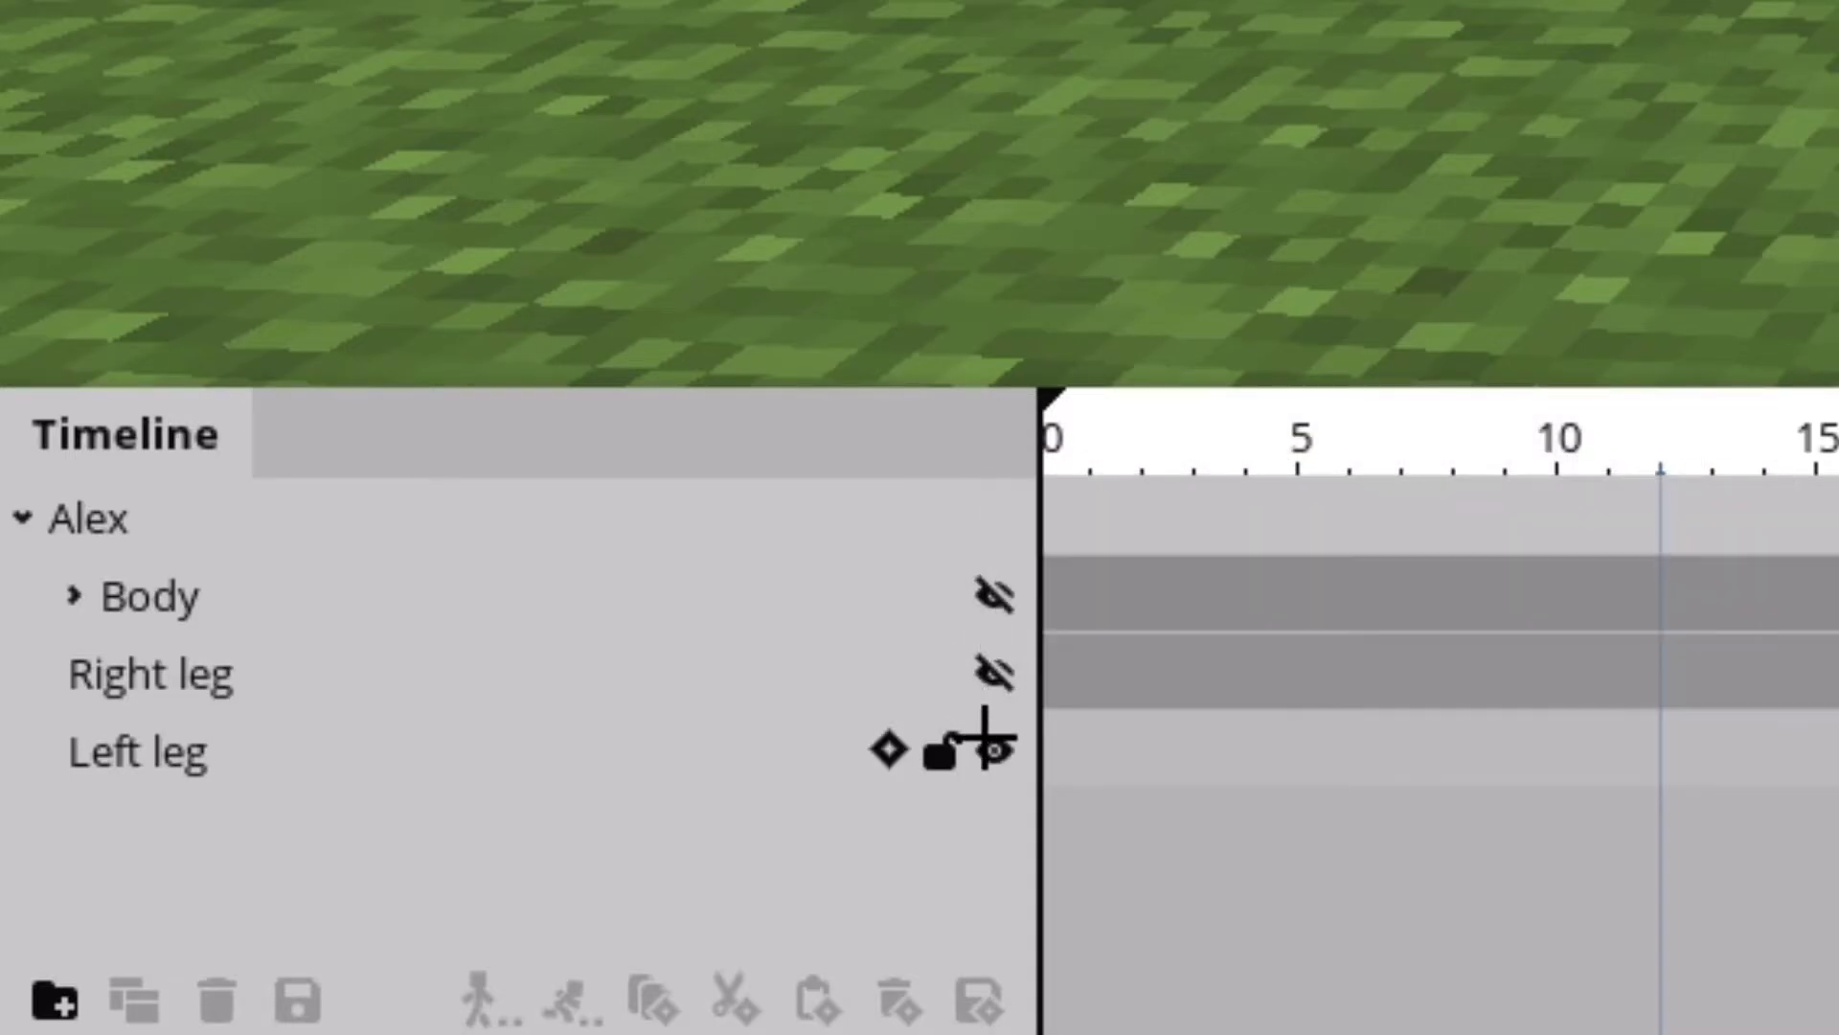
left_click(989, 747)
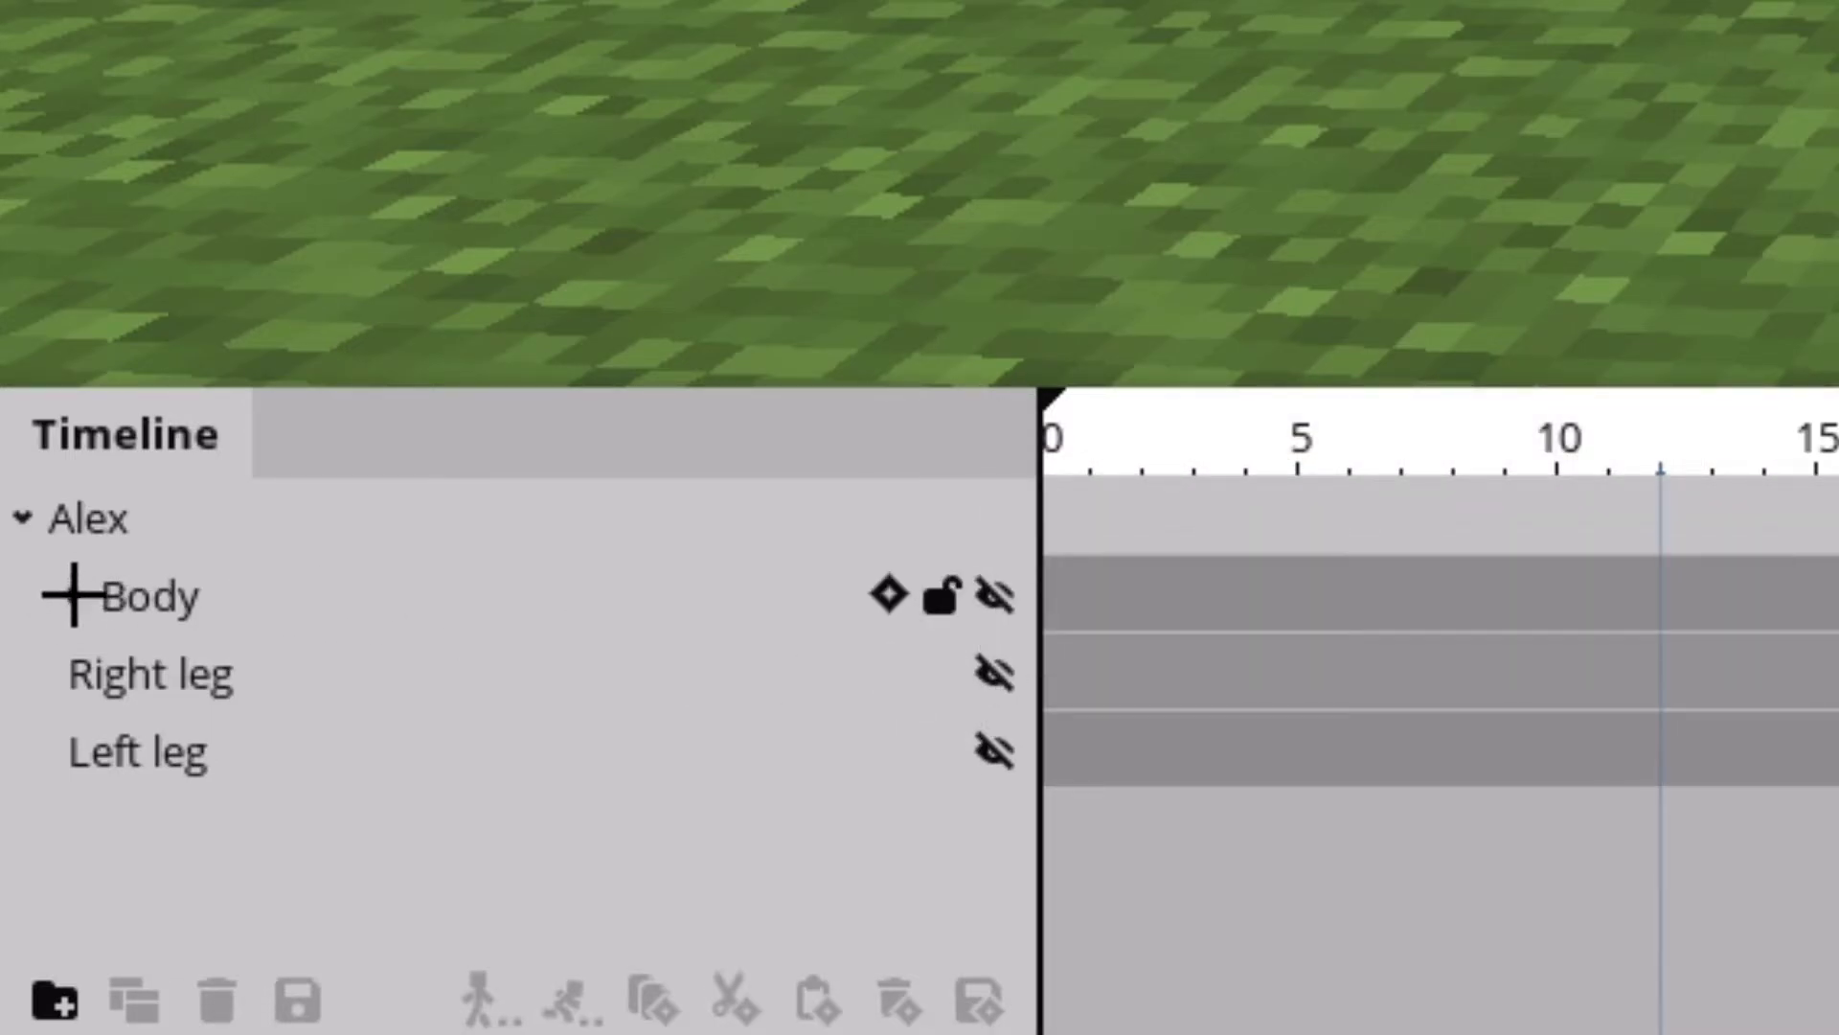
left_click(74, 595)
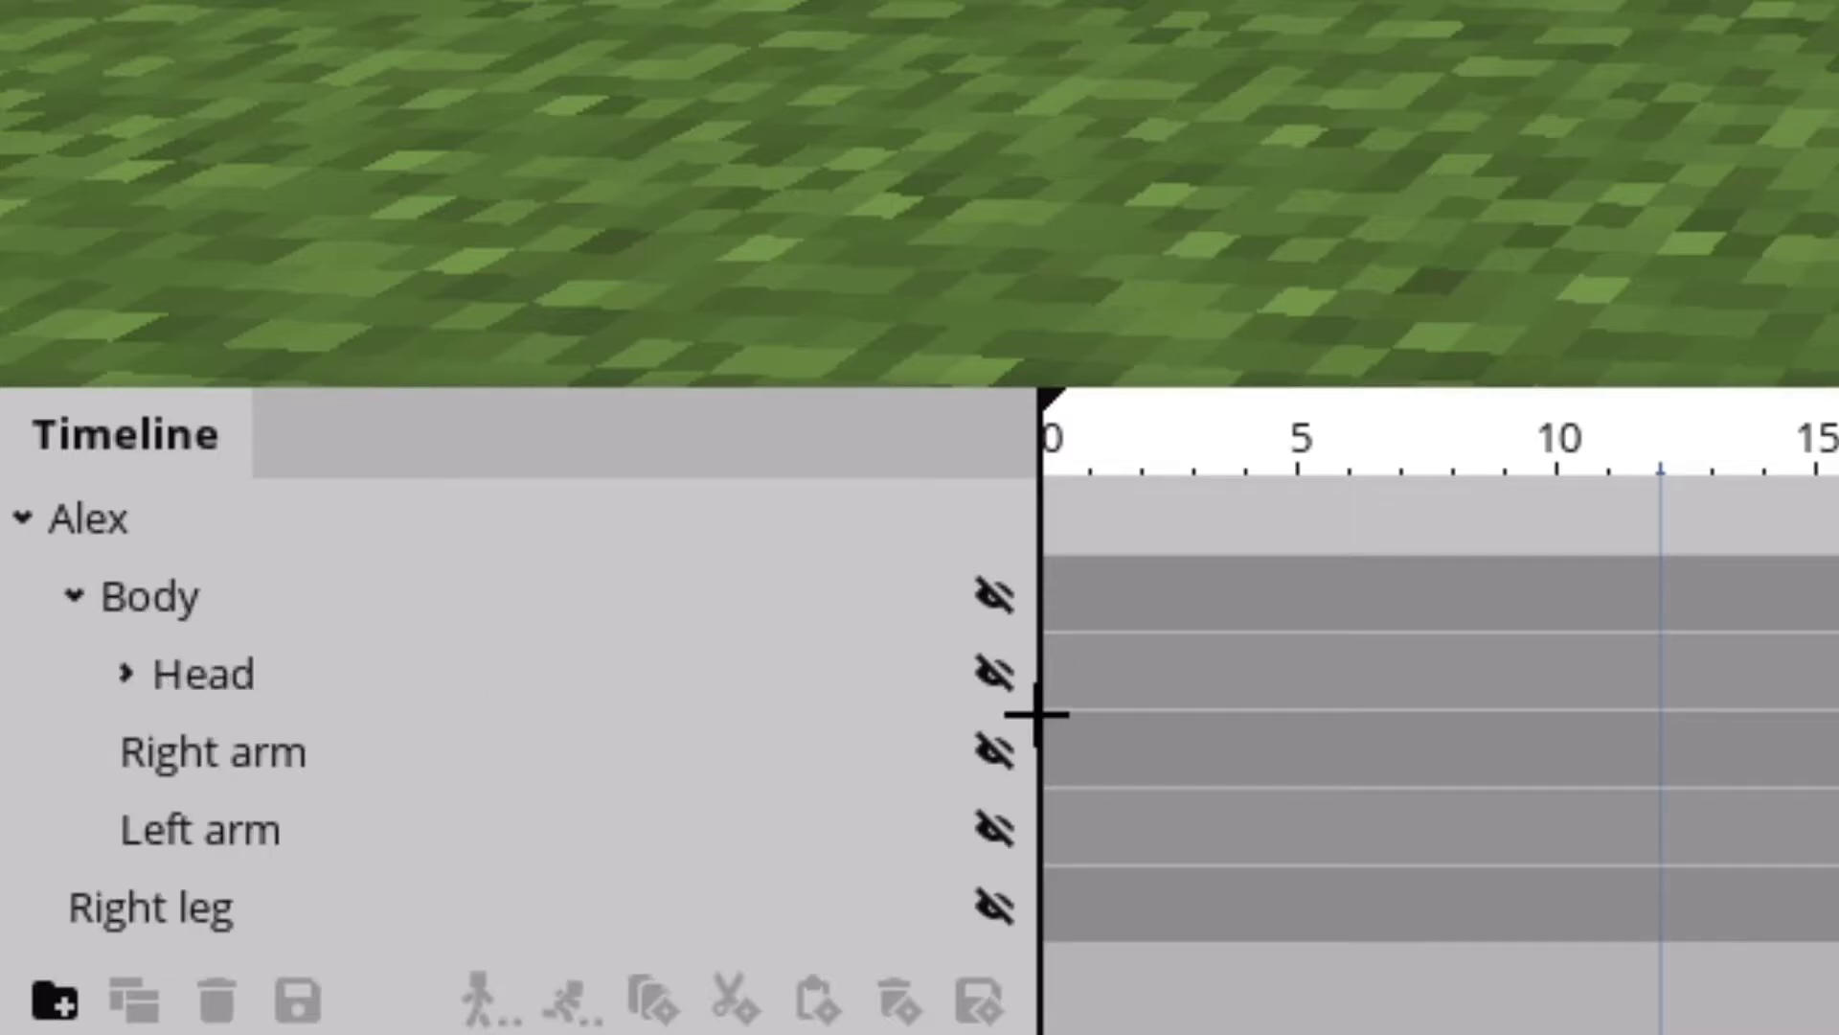
left_click(993, 673)
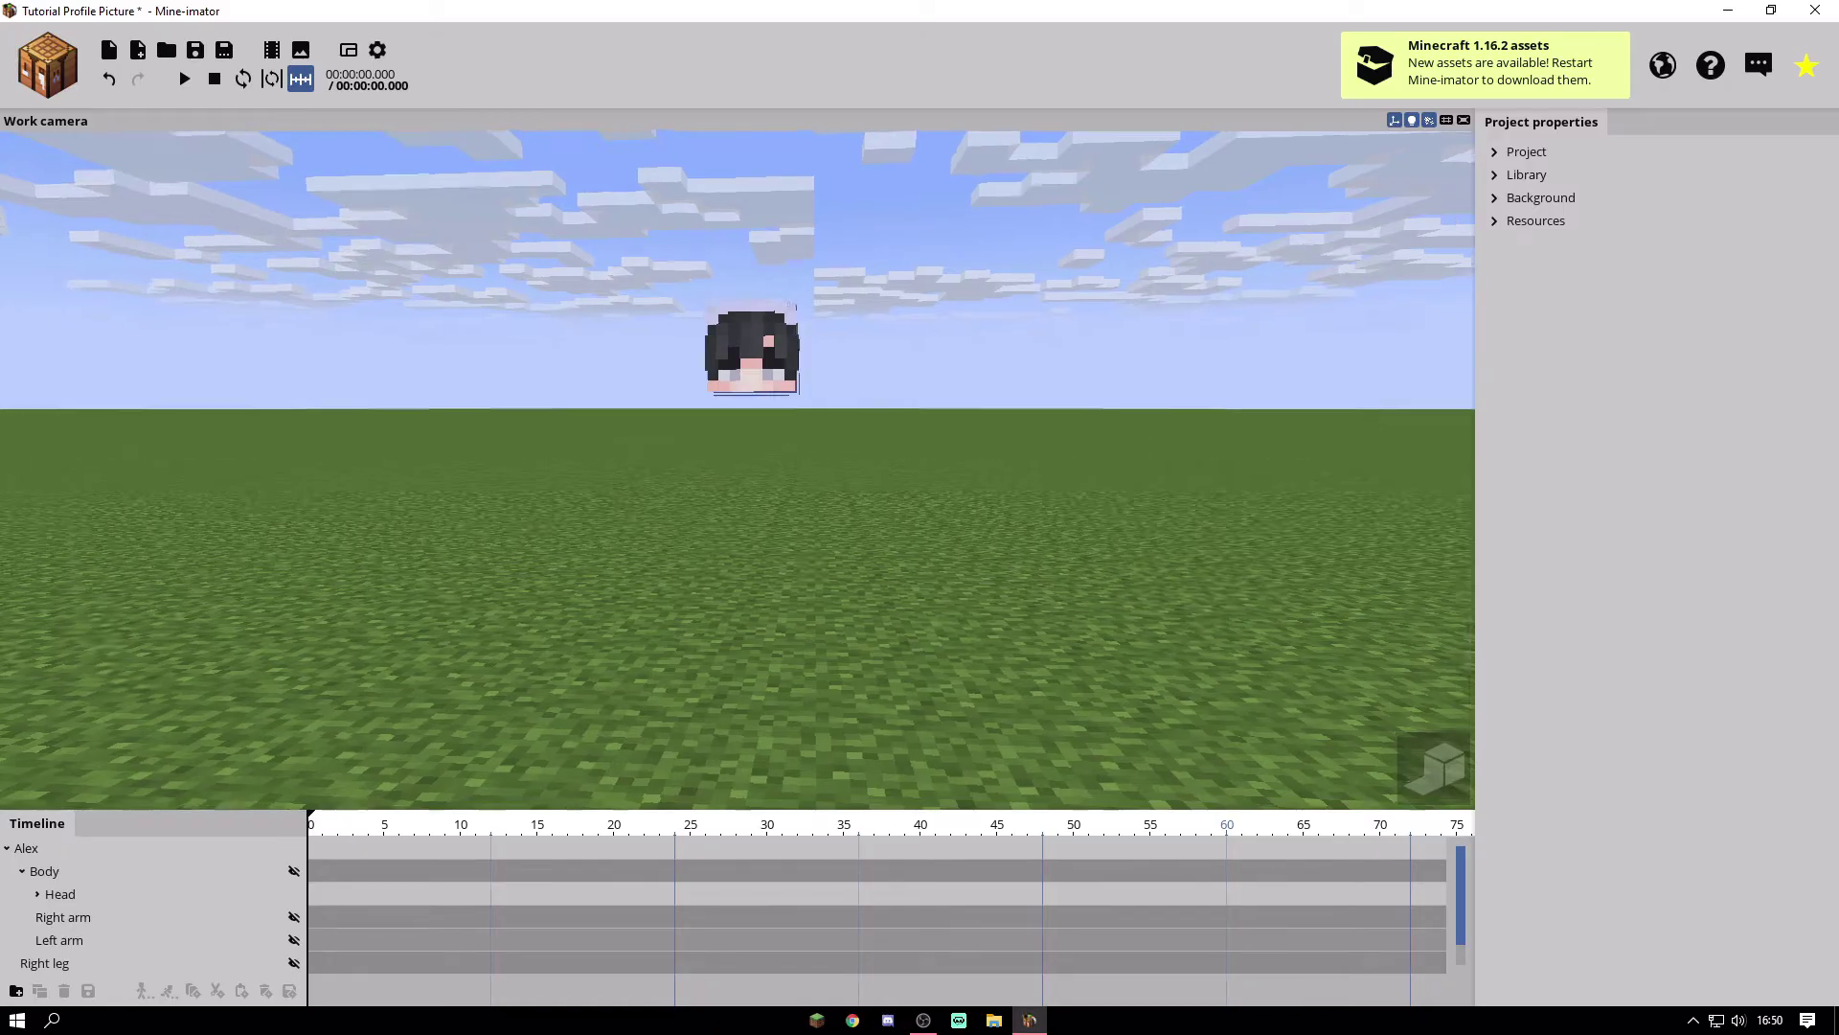
Turn off the clouds in the project's background settings.
mouse_move(843, 460)
left_mouse_down()
mouse_move(948, 489)
mouse_move(862, 470)
left_mouse_up()
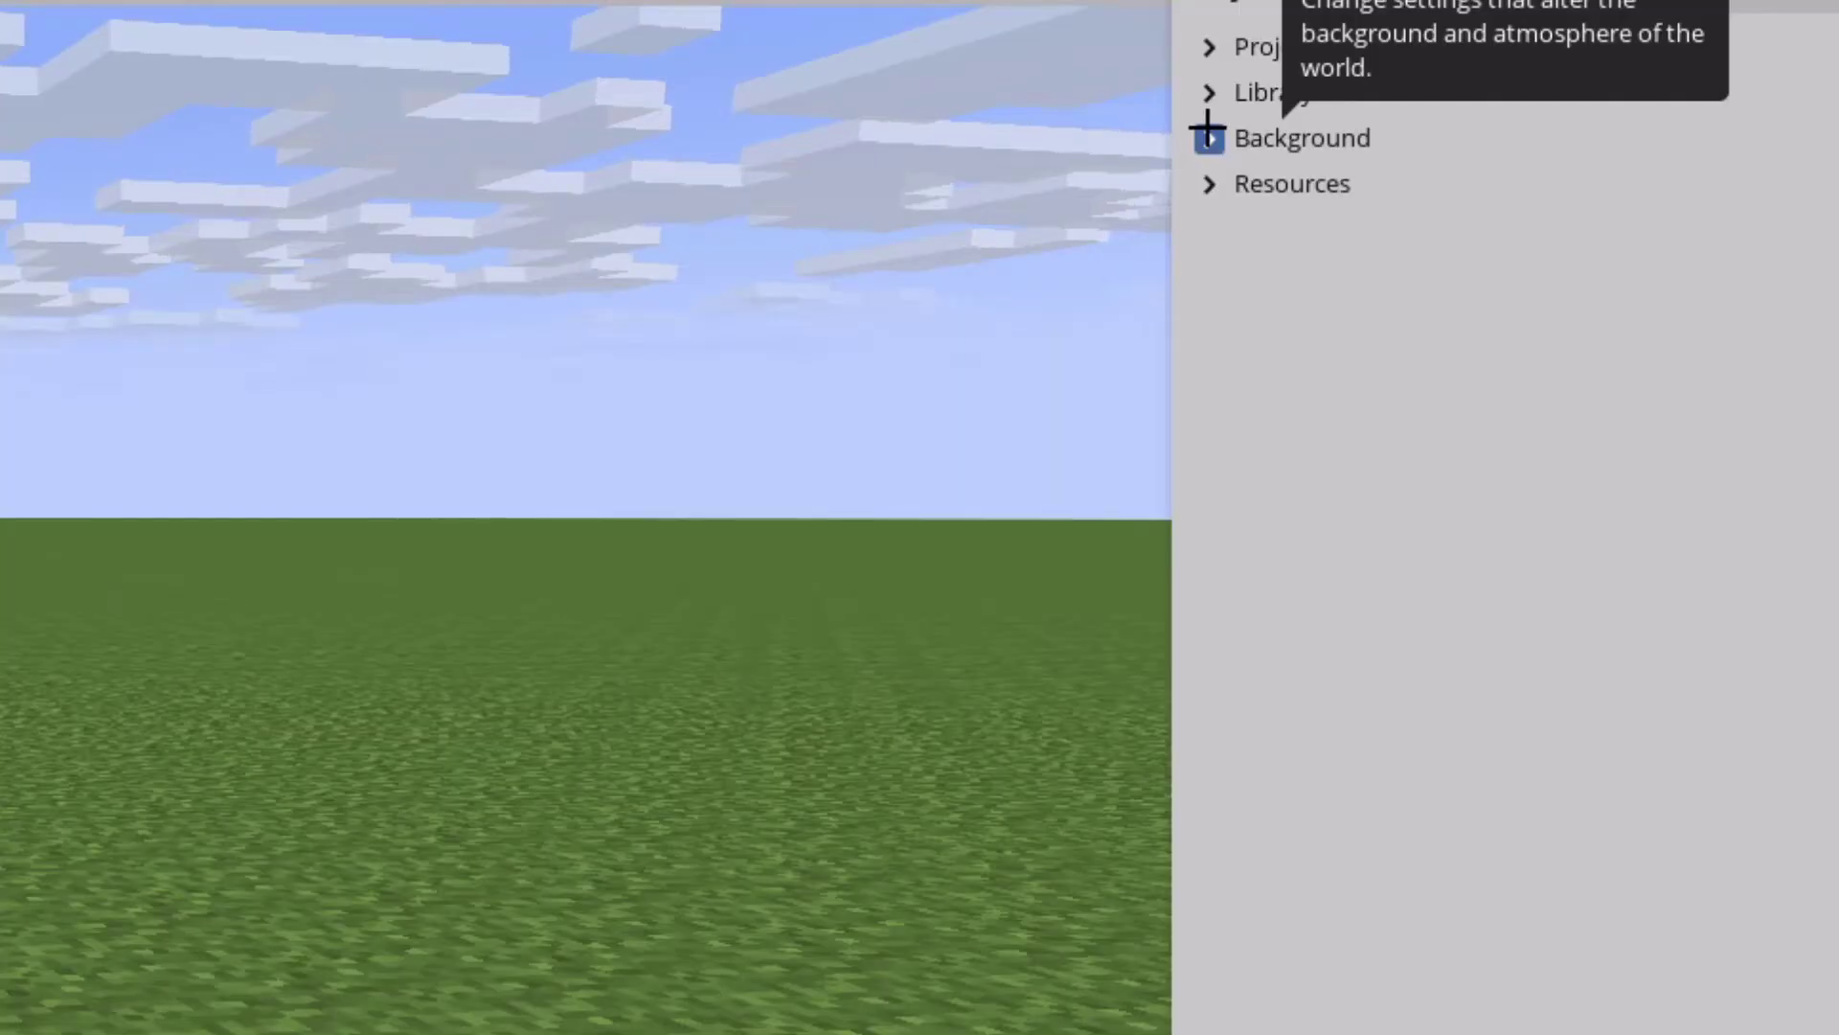
left_click(1208, 134)
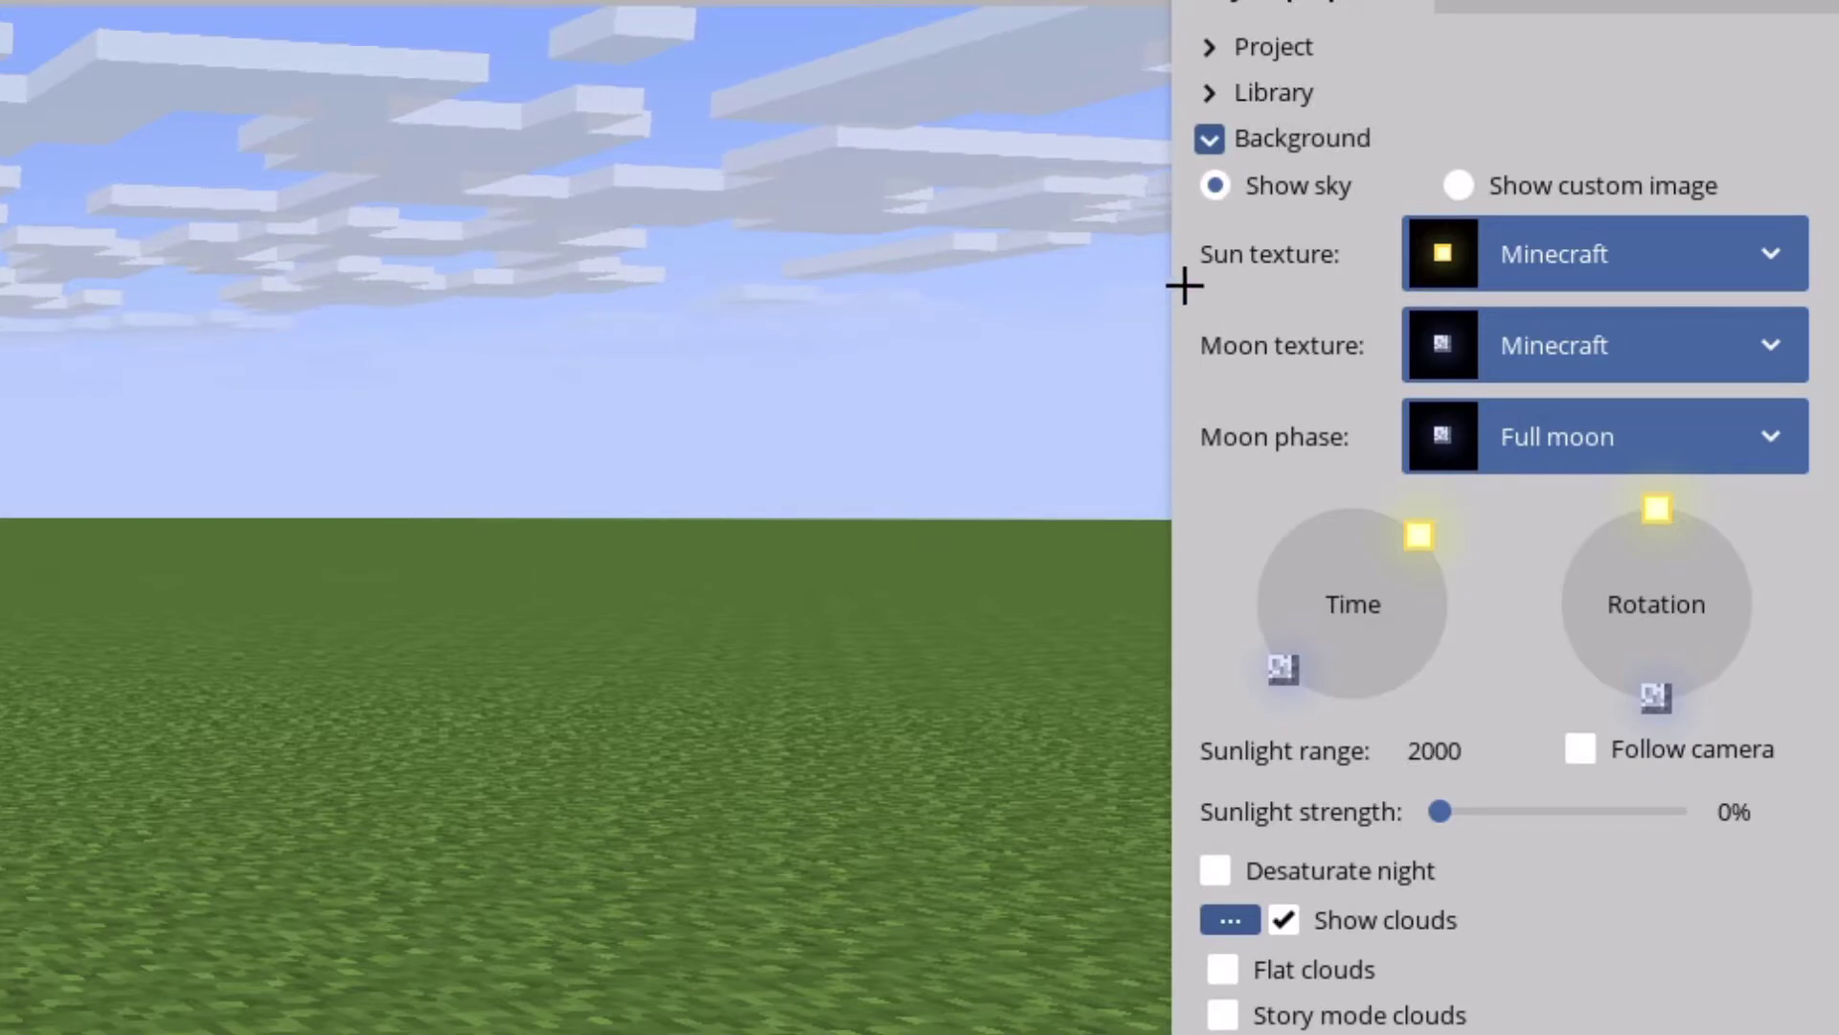
left_click(1293, 920)
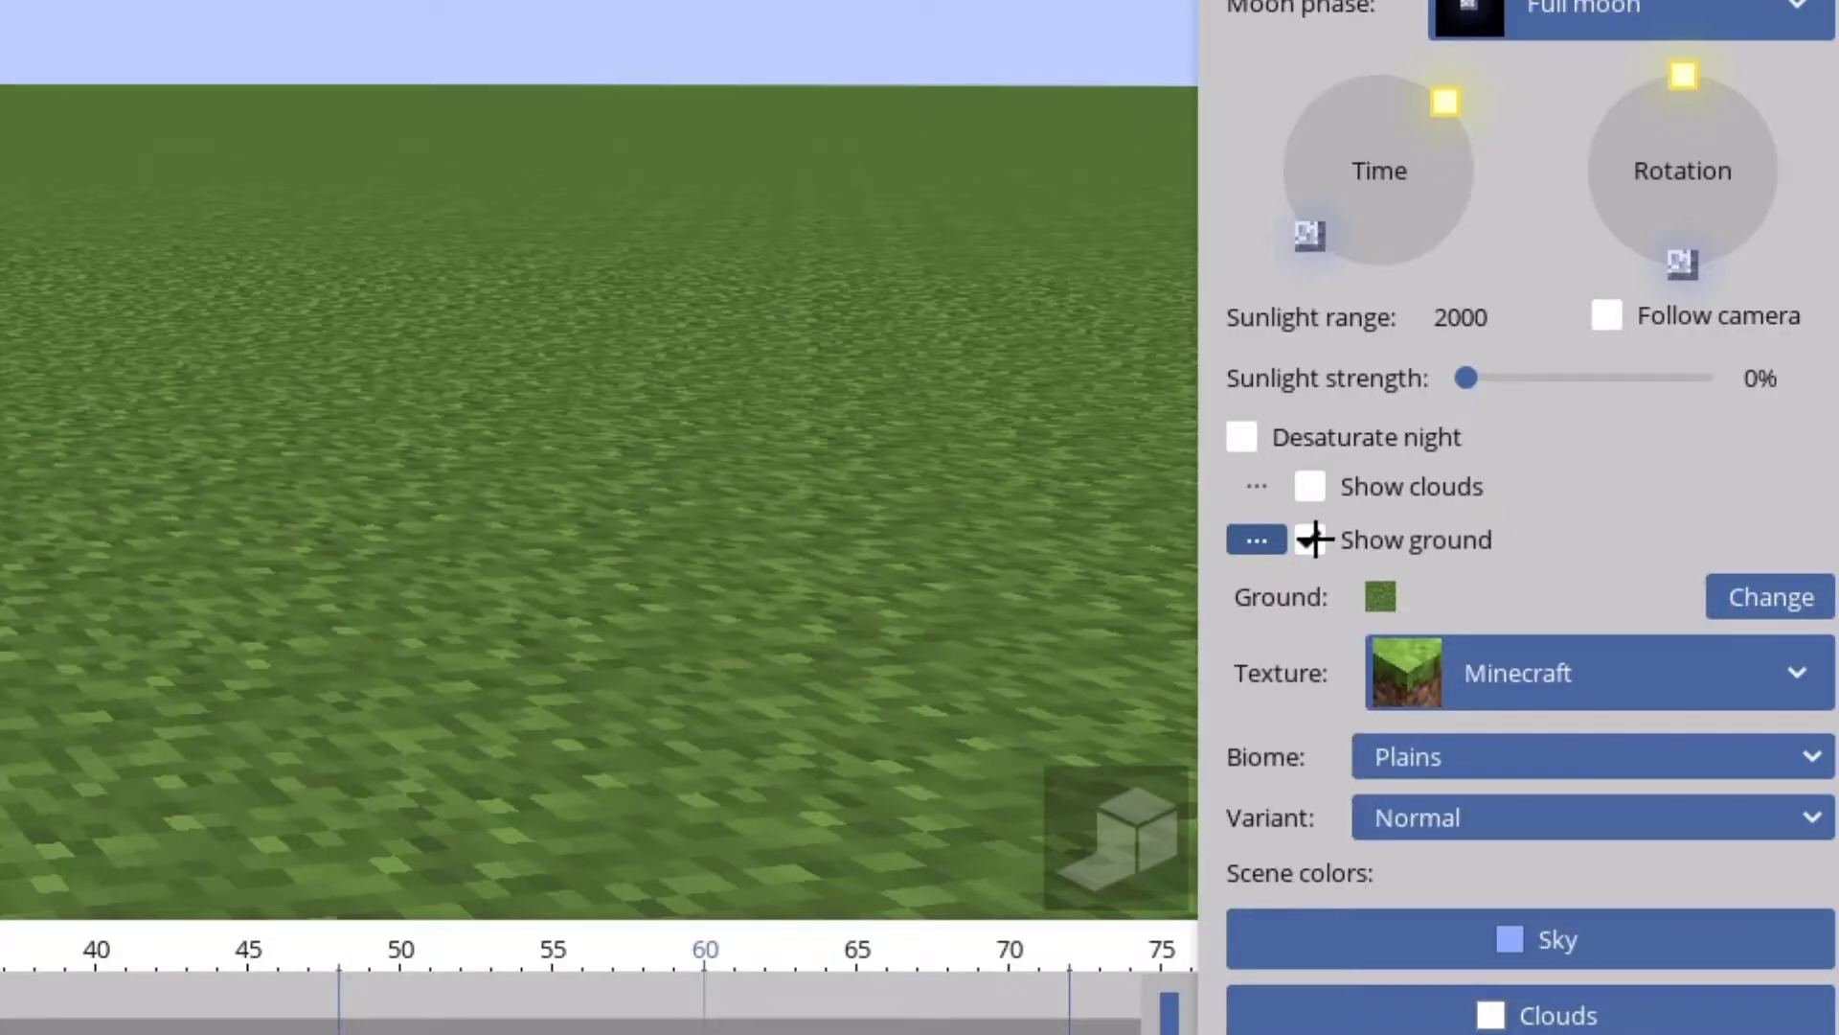
Turn off the ground and the fog in the project's background settings.
left_click(1313, 540)
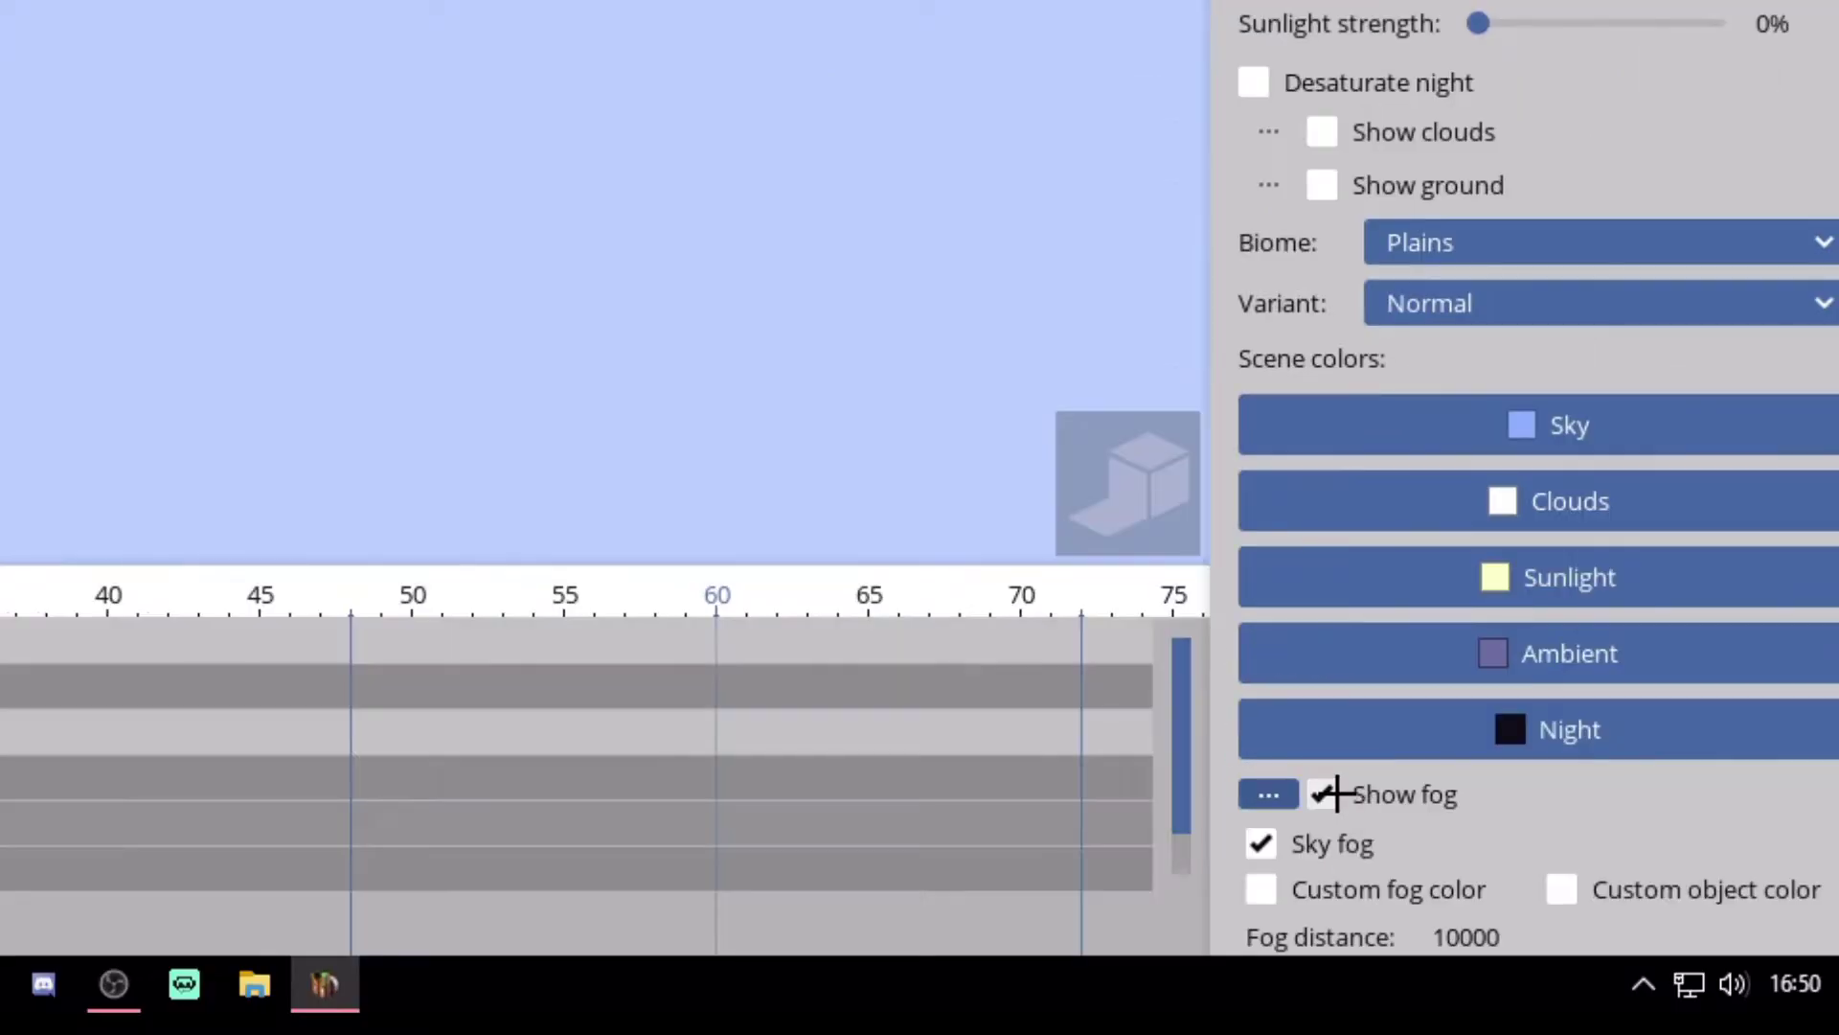
left_click(1322, 794)
Orbit and move the work camera to frame the whole head at an angle showing its side and face.
scroll(735, 374, "up", 3)
left_click_drag(735, 374, 736, 395)
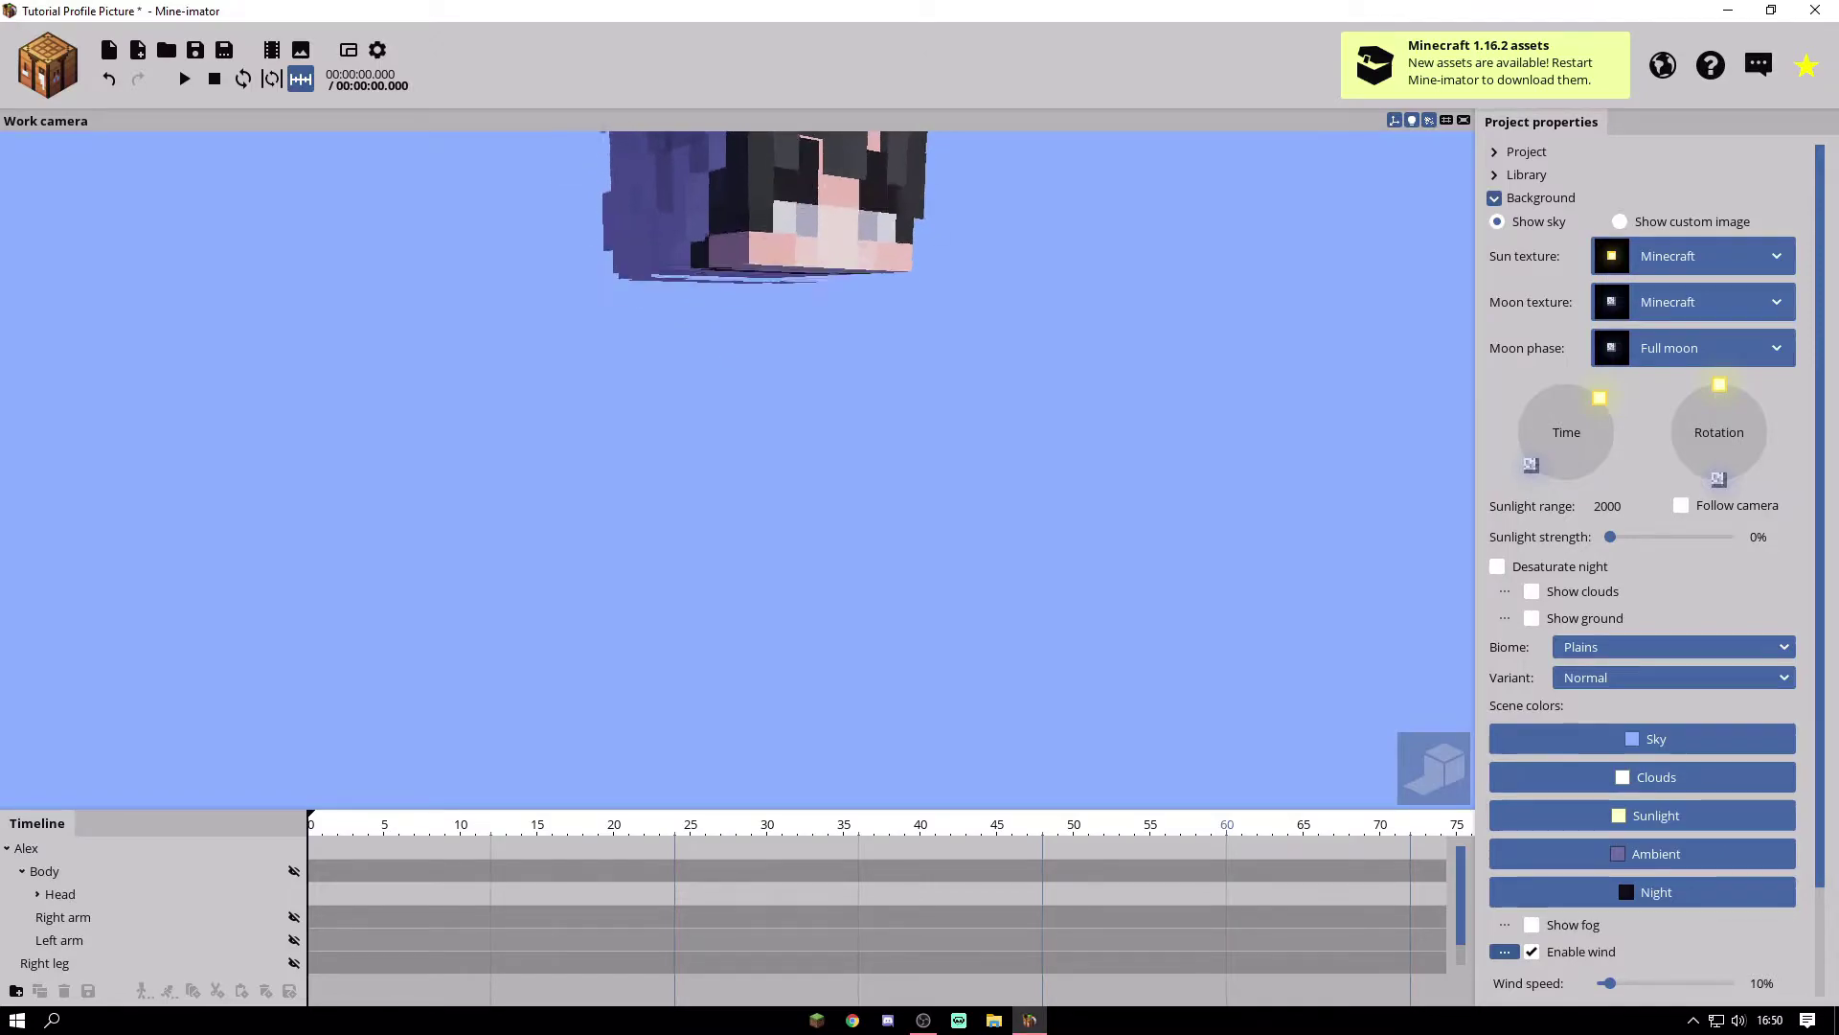
right_click_drag(724, 370, 736, 368)
mouse_move(715, 587)
right_mouse_down()
mouse_move(720, 565)
mouse_move(714, 587)
right_mouse_up()
left_click_drag(715, 587, 699, 632)
right_click_drag(724, 383, 725, 379)
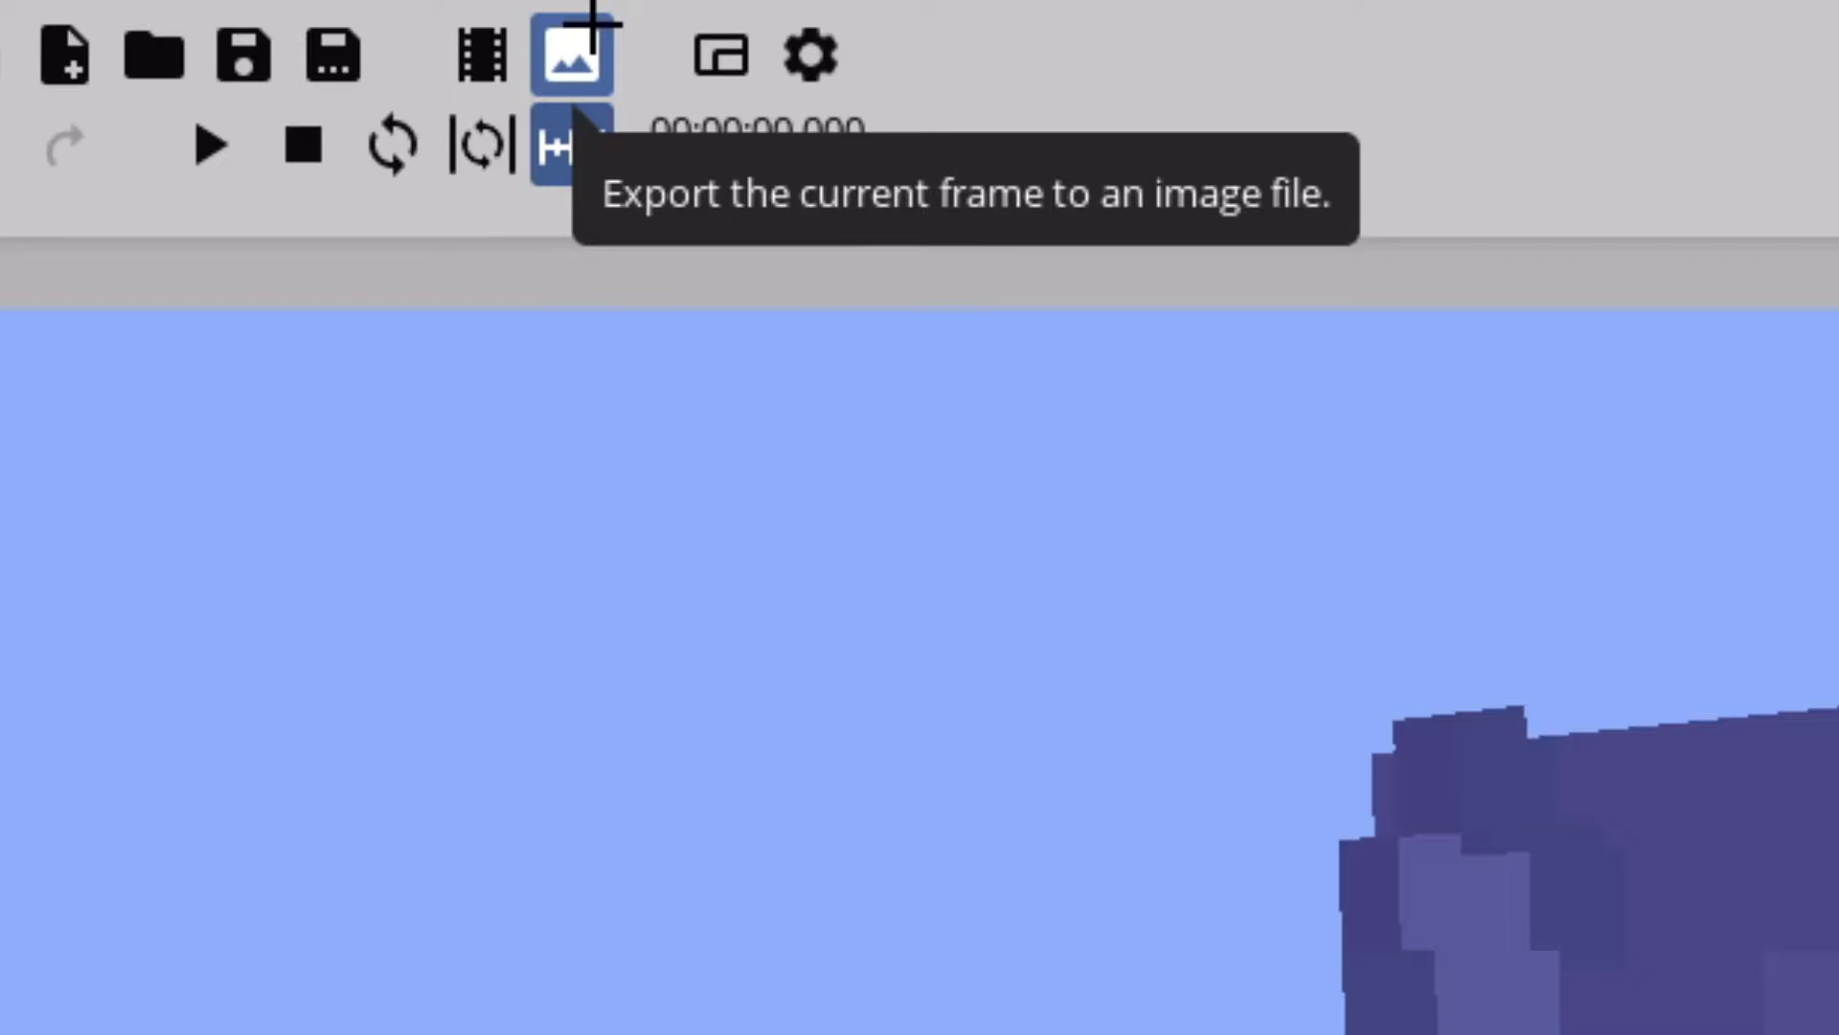
Export the current frame at HD 720p (1280x720) with the background removed, as Tutorial Profile Picture.png in Downloads.
left_click(593, 26)
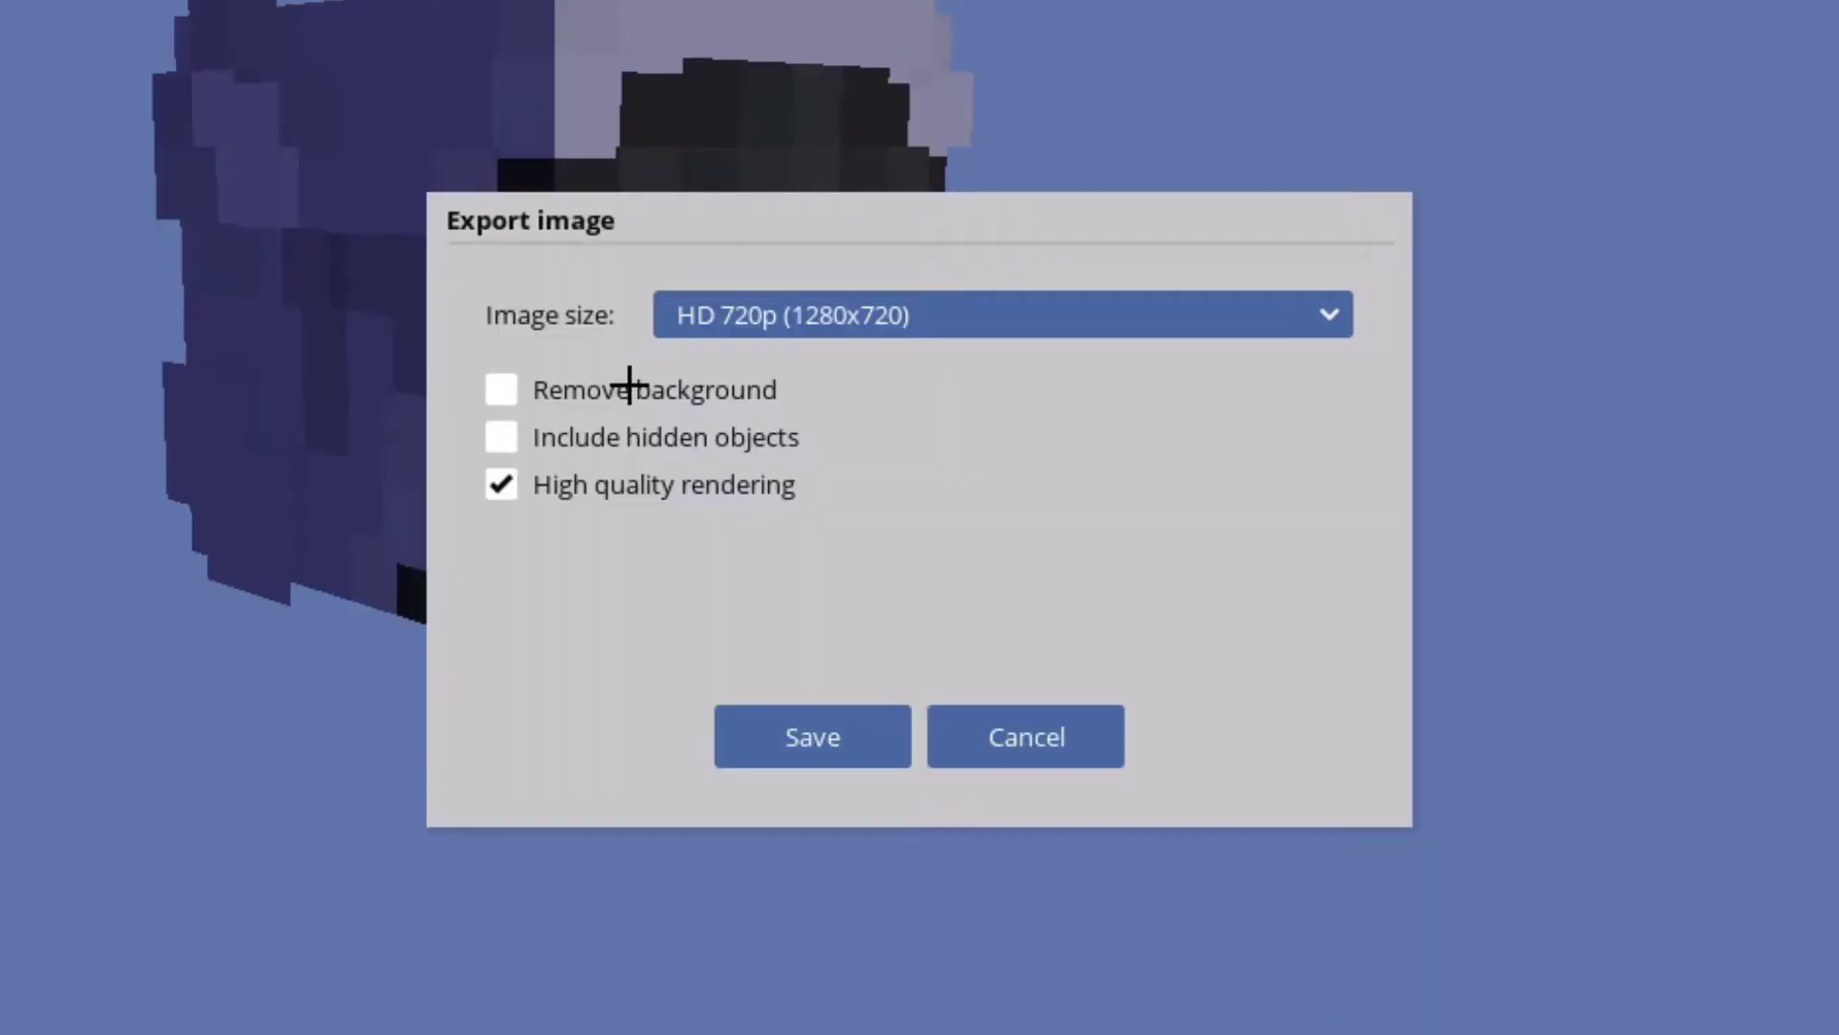
left_click(629, 385)
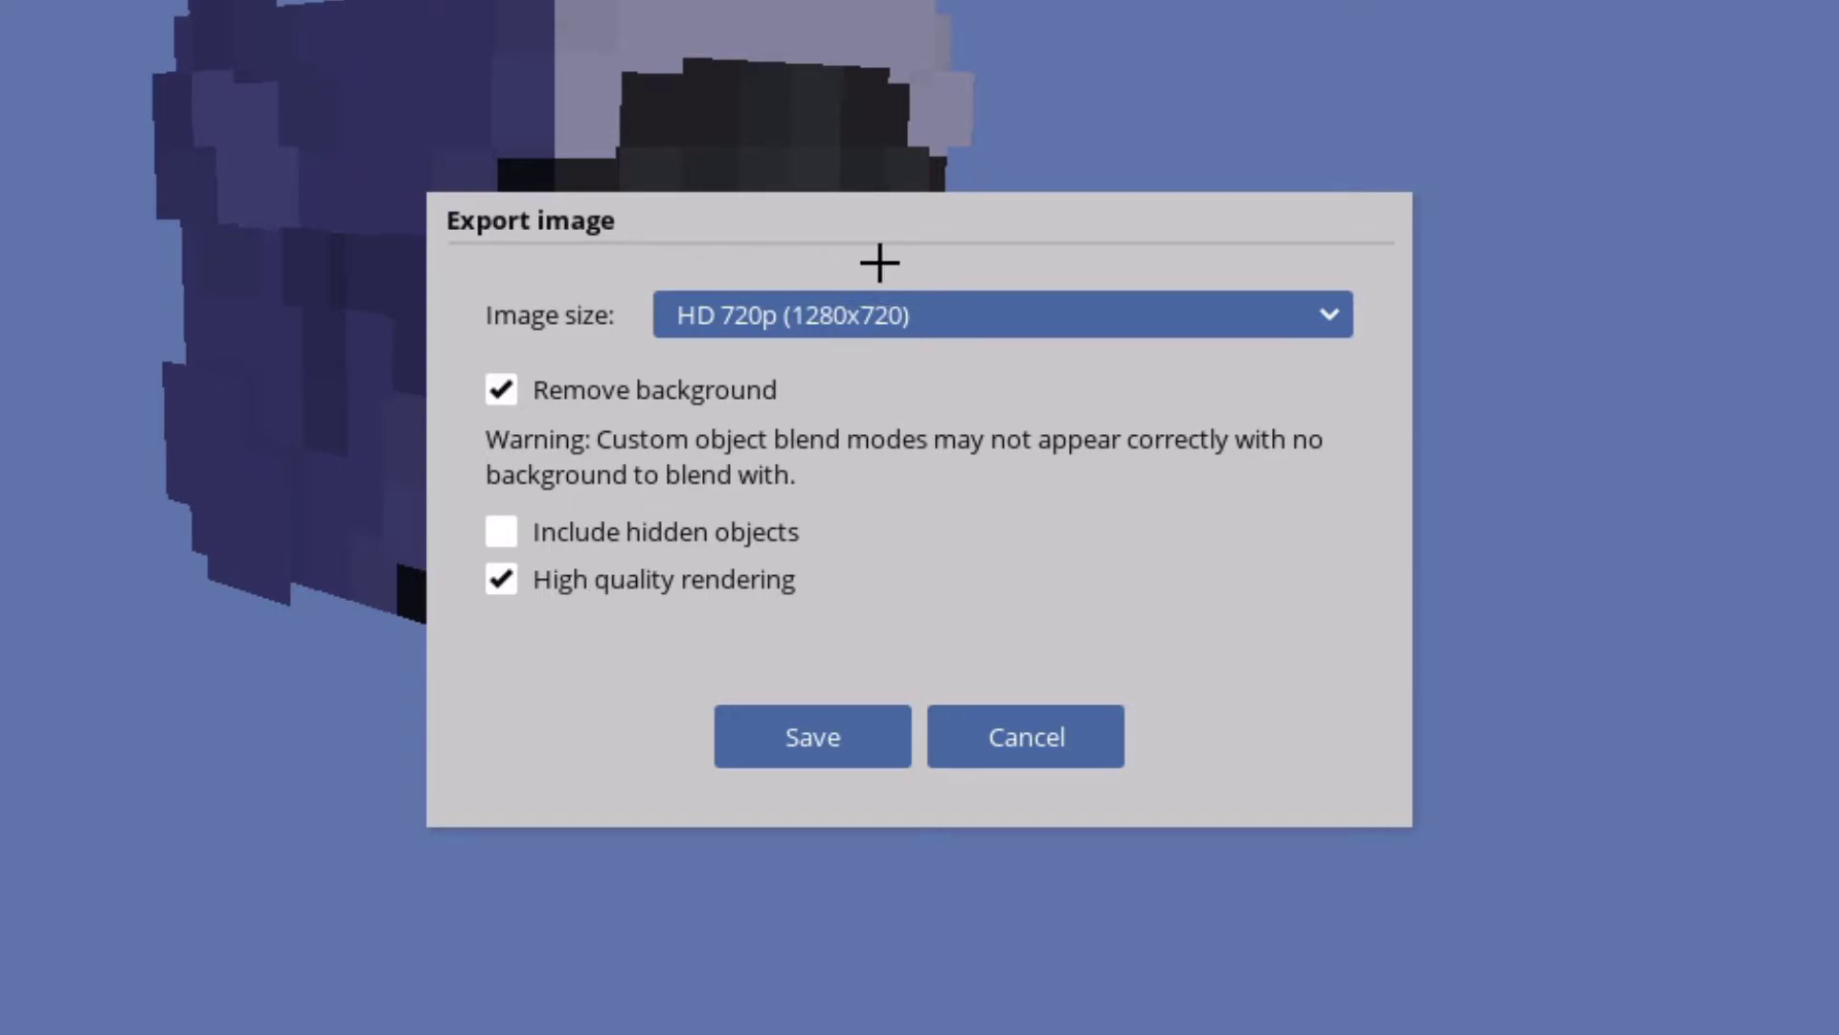
left_click(836, 320)
left_click(838, 319)
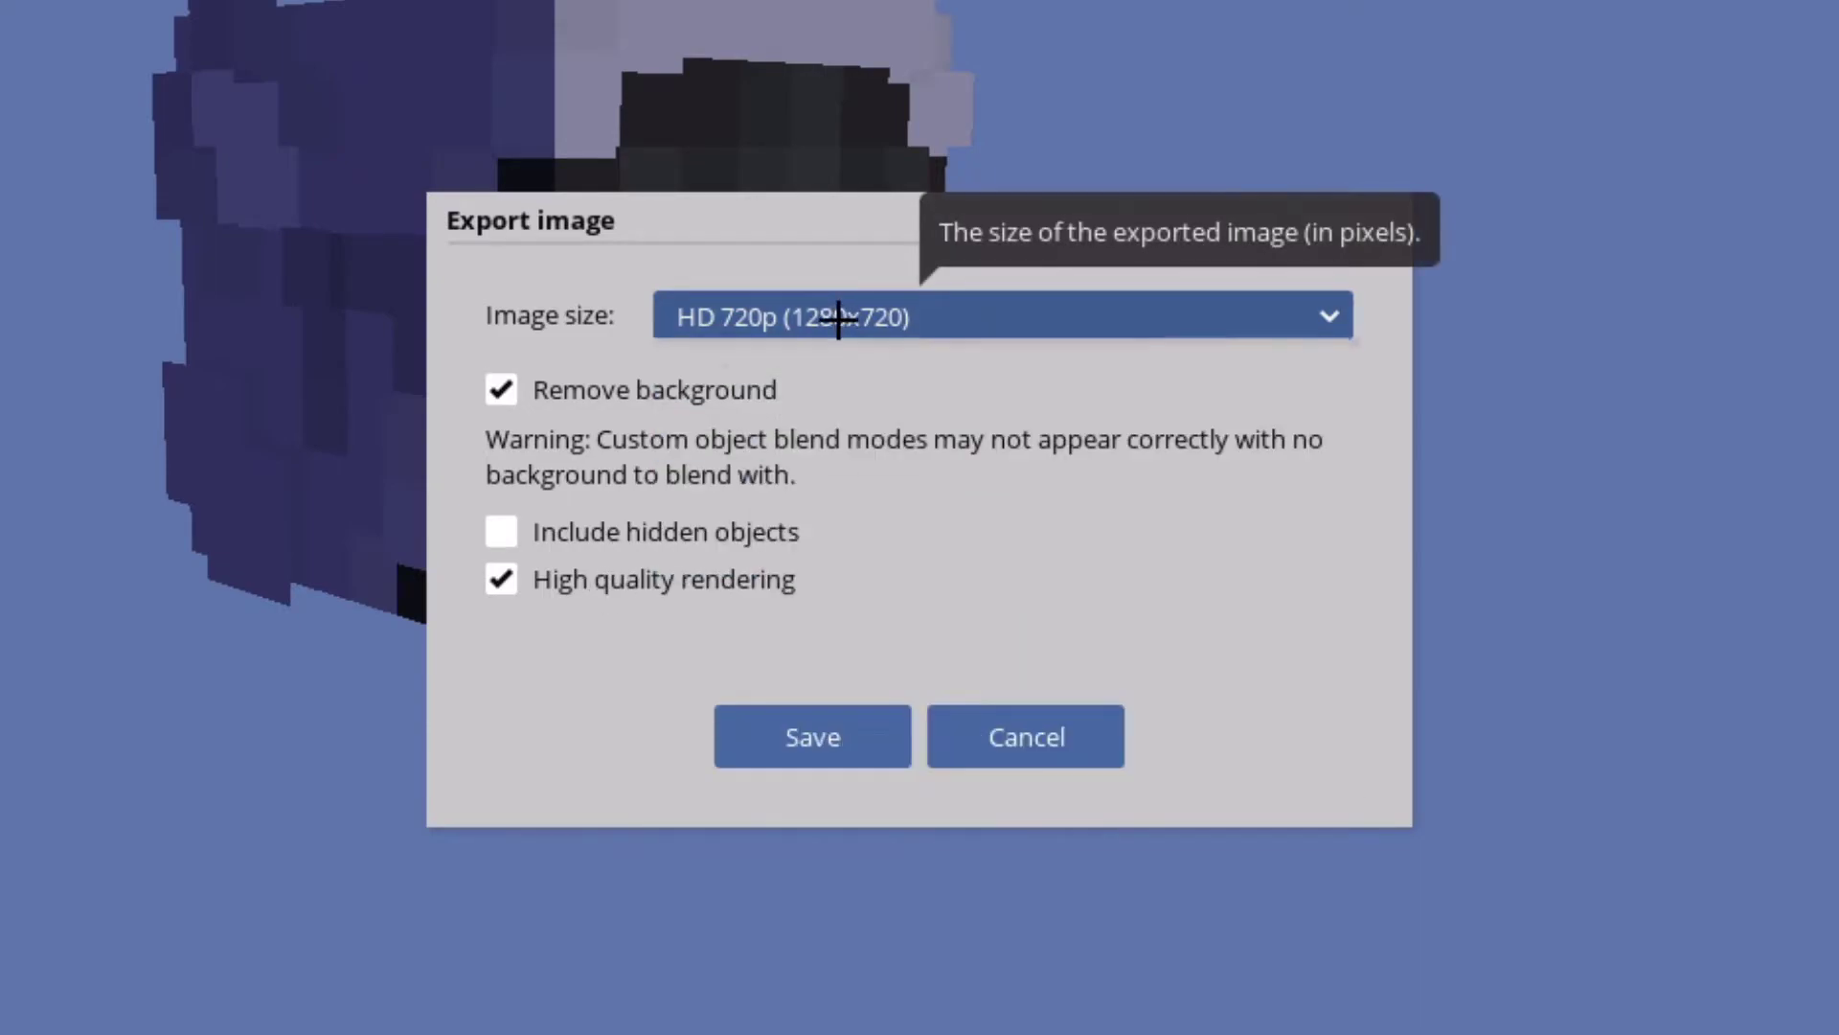
left_click(807, 743)
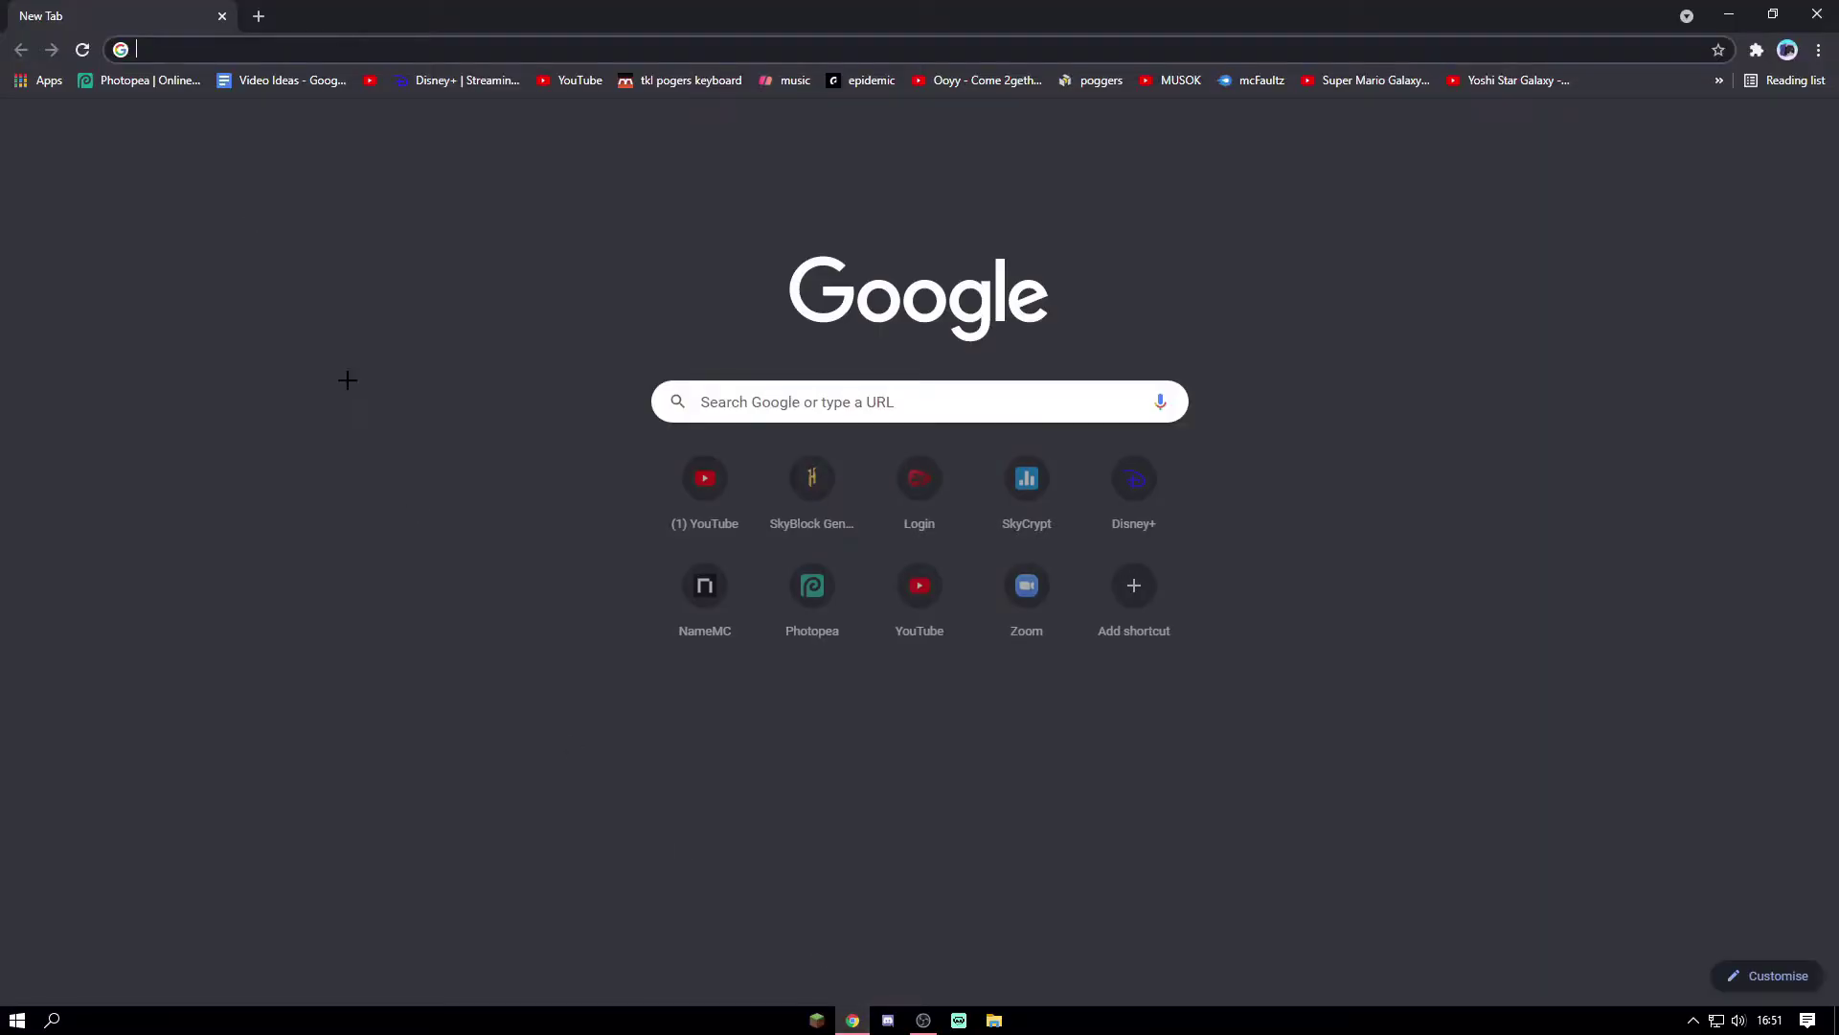
Switch to Photopea in the browser and create a new 3840 x 3840 px project with a white background.
left_click(139, 79)
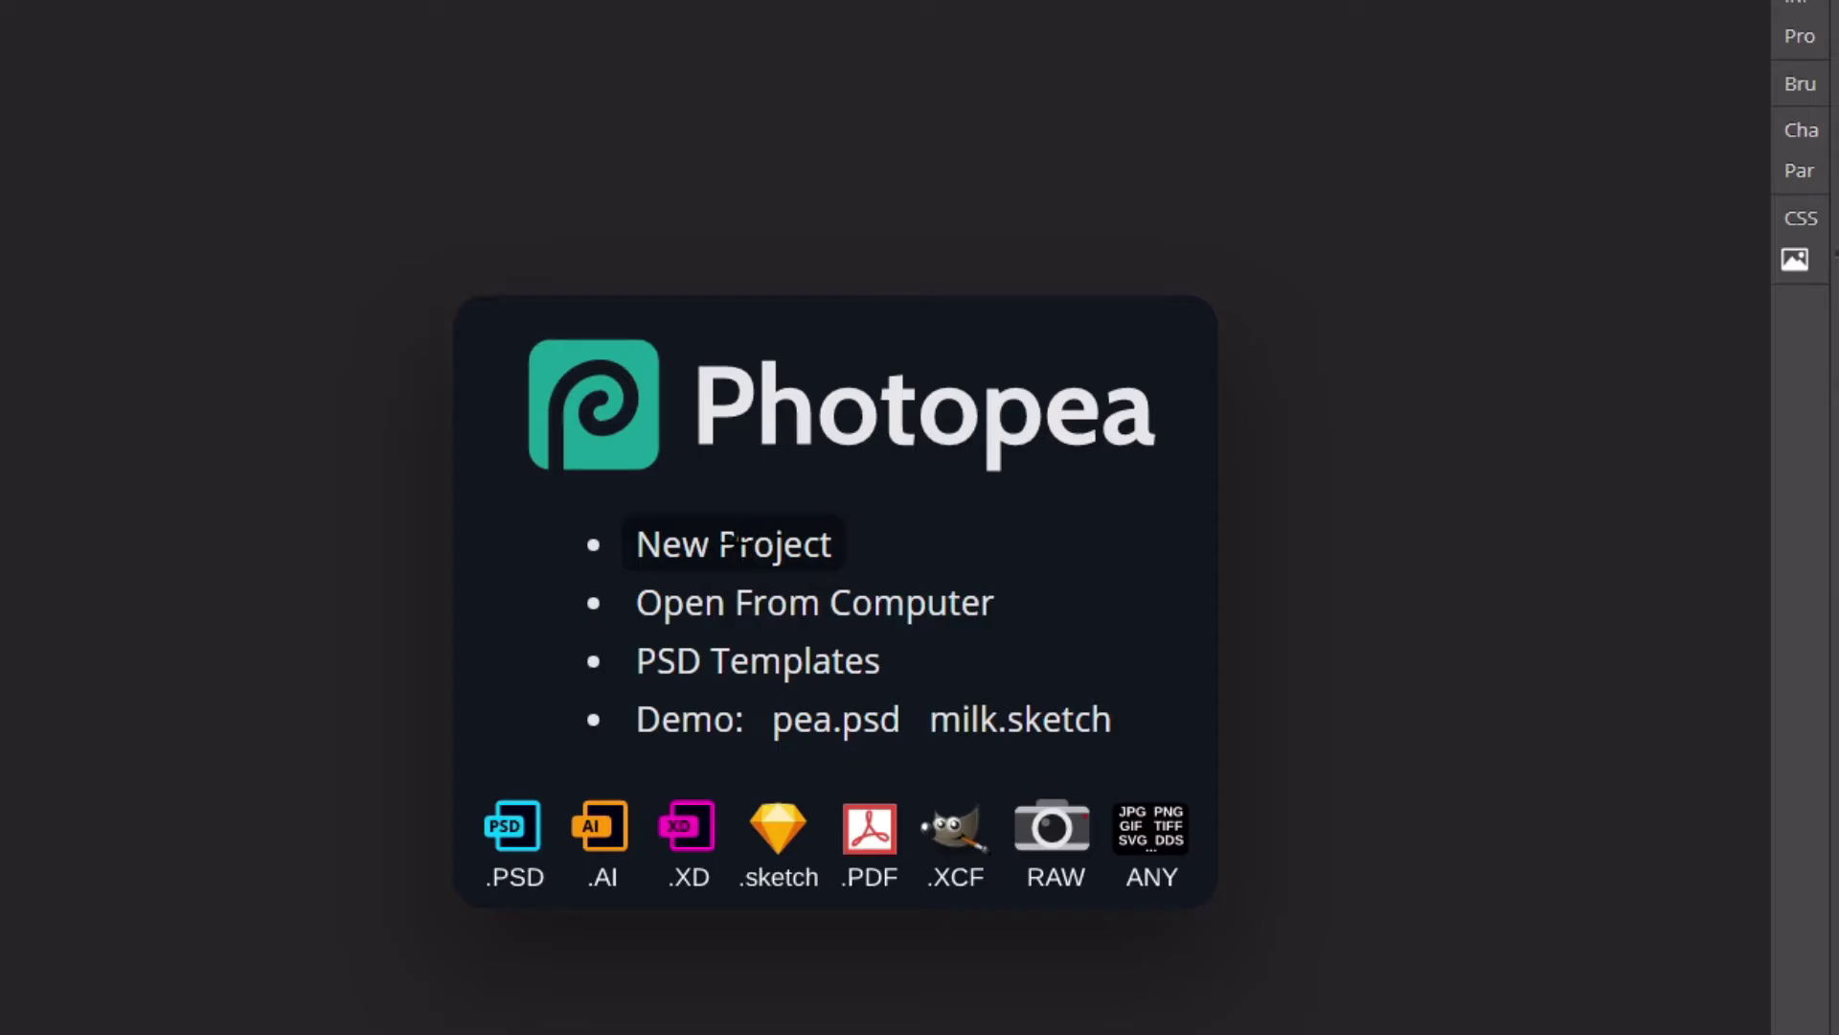
left_click(733, 543)
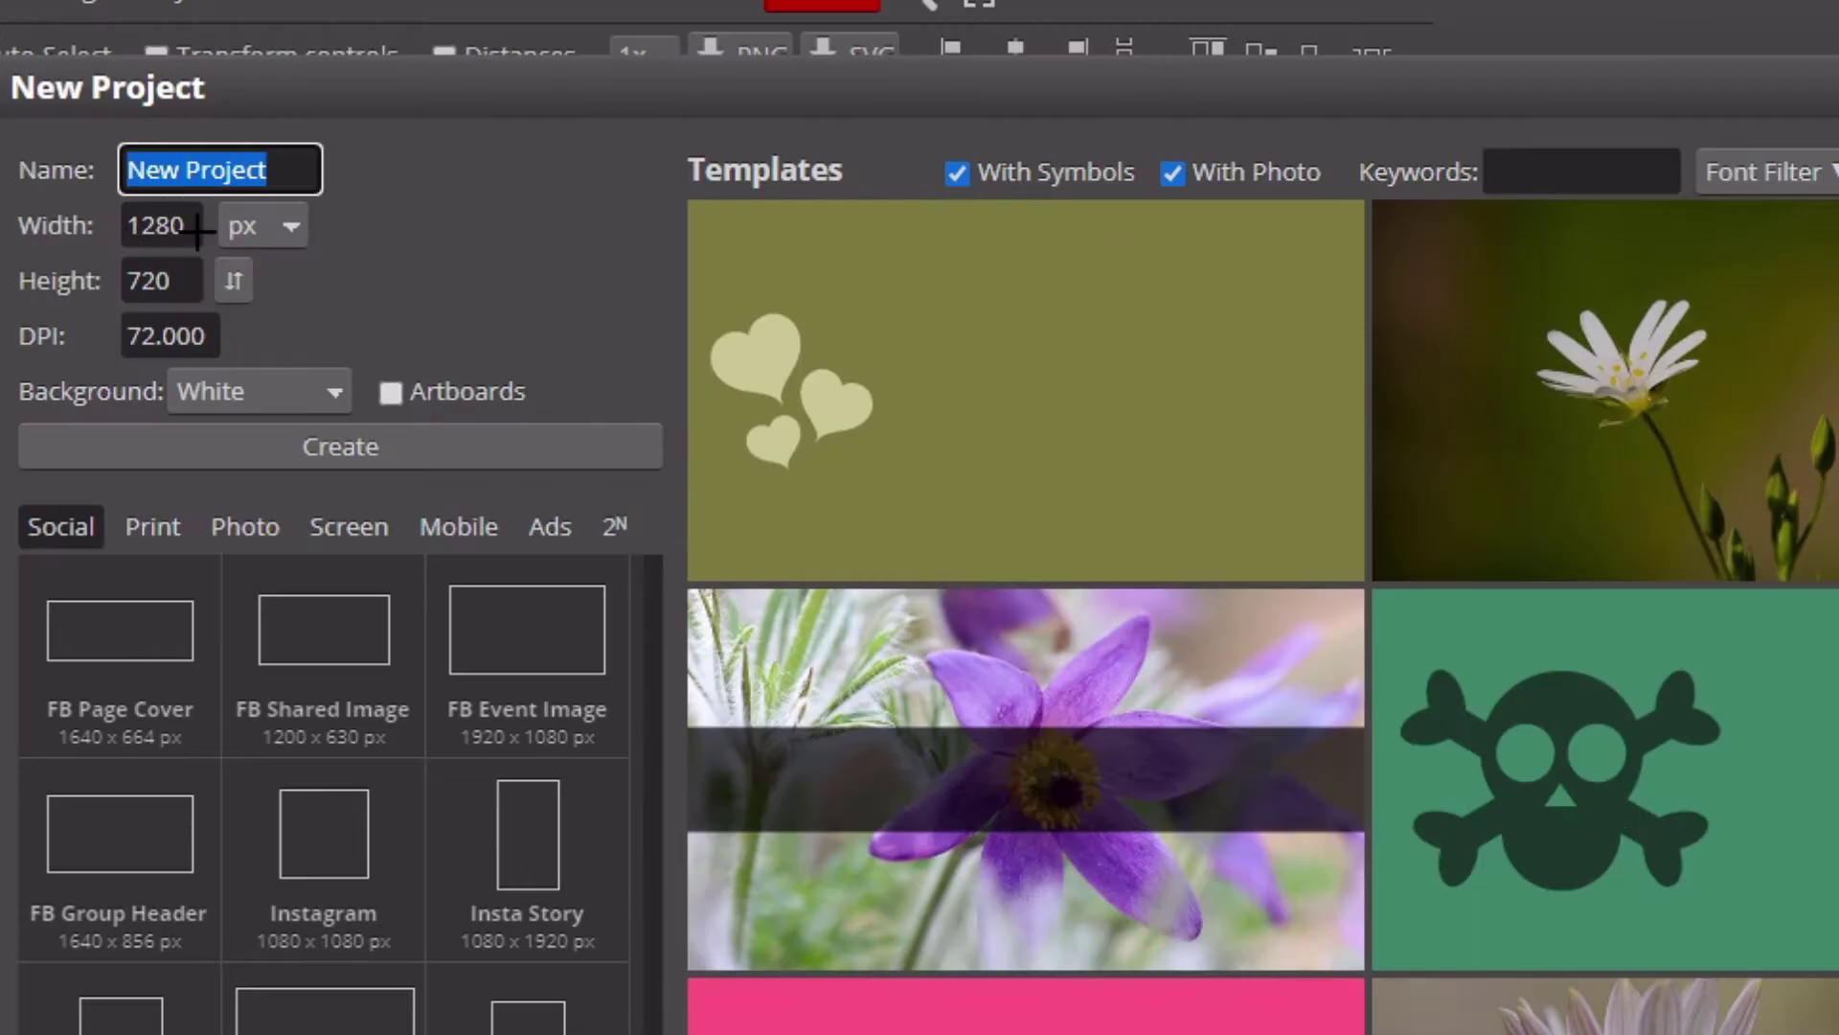
key("Tab")
type("3")
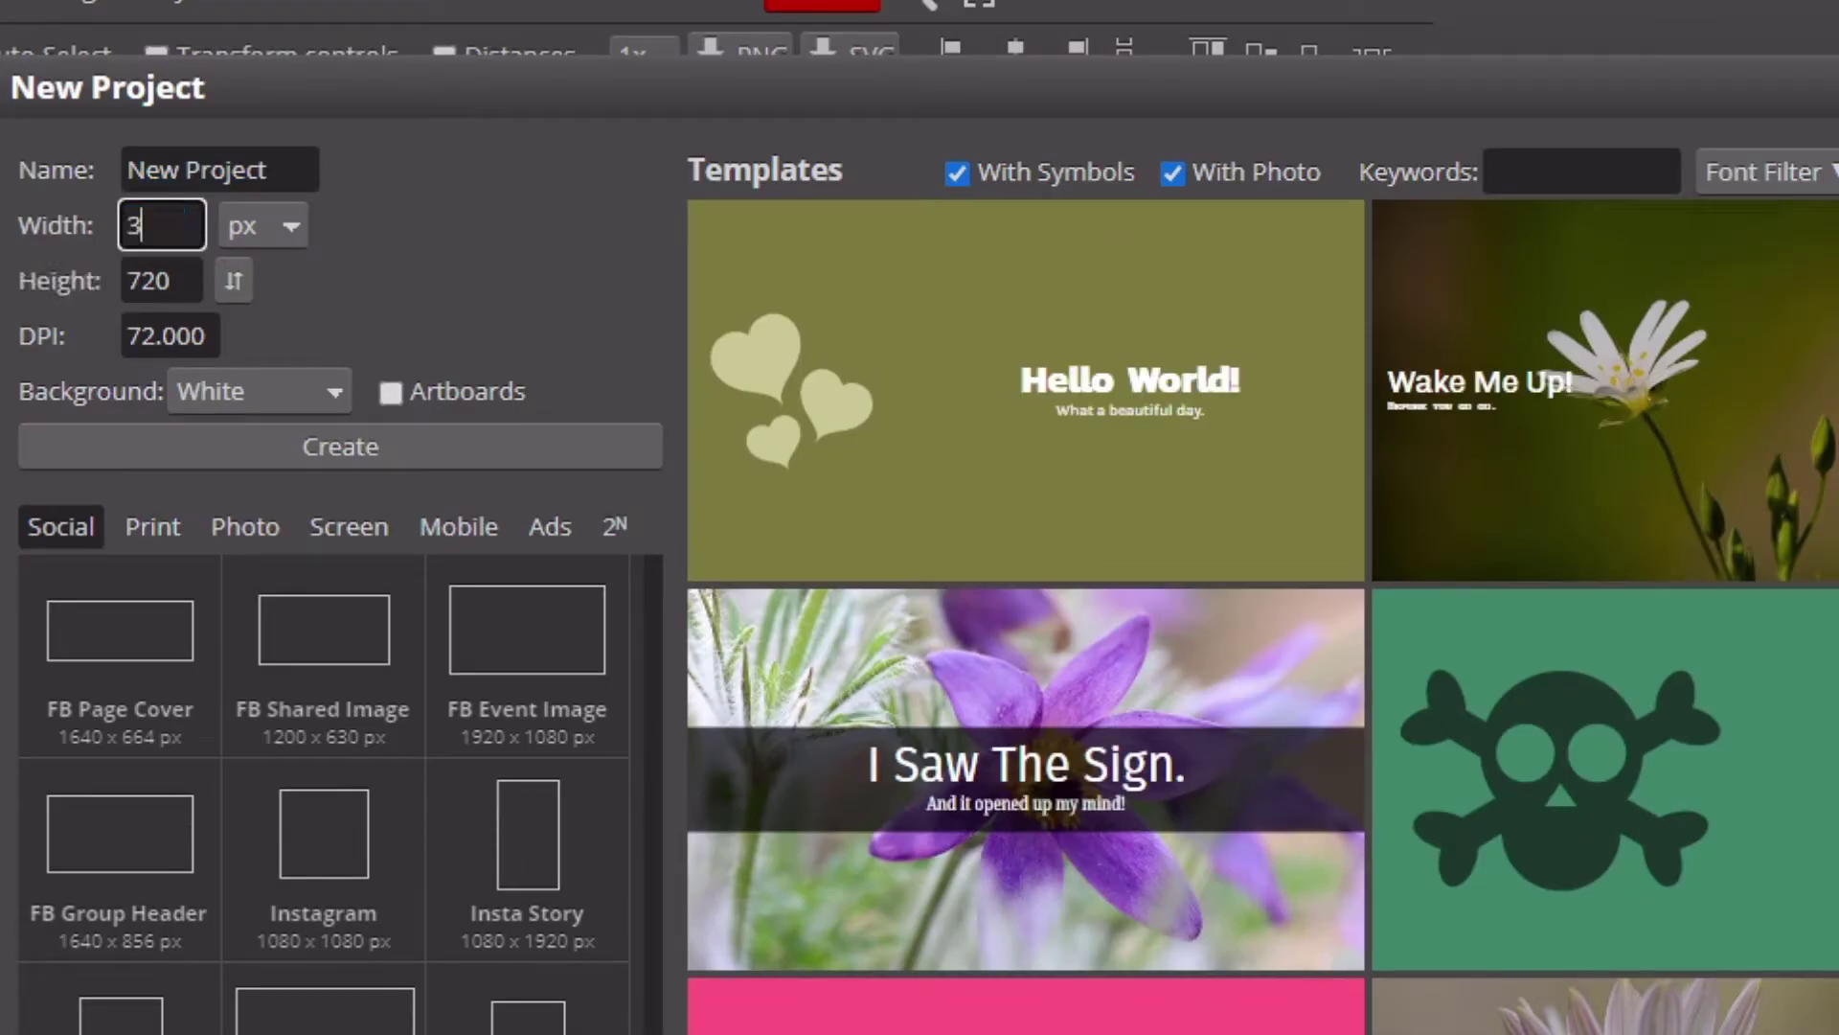
key("Tab")
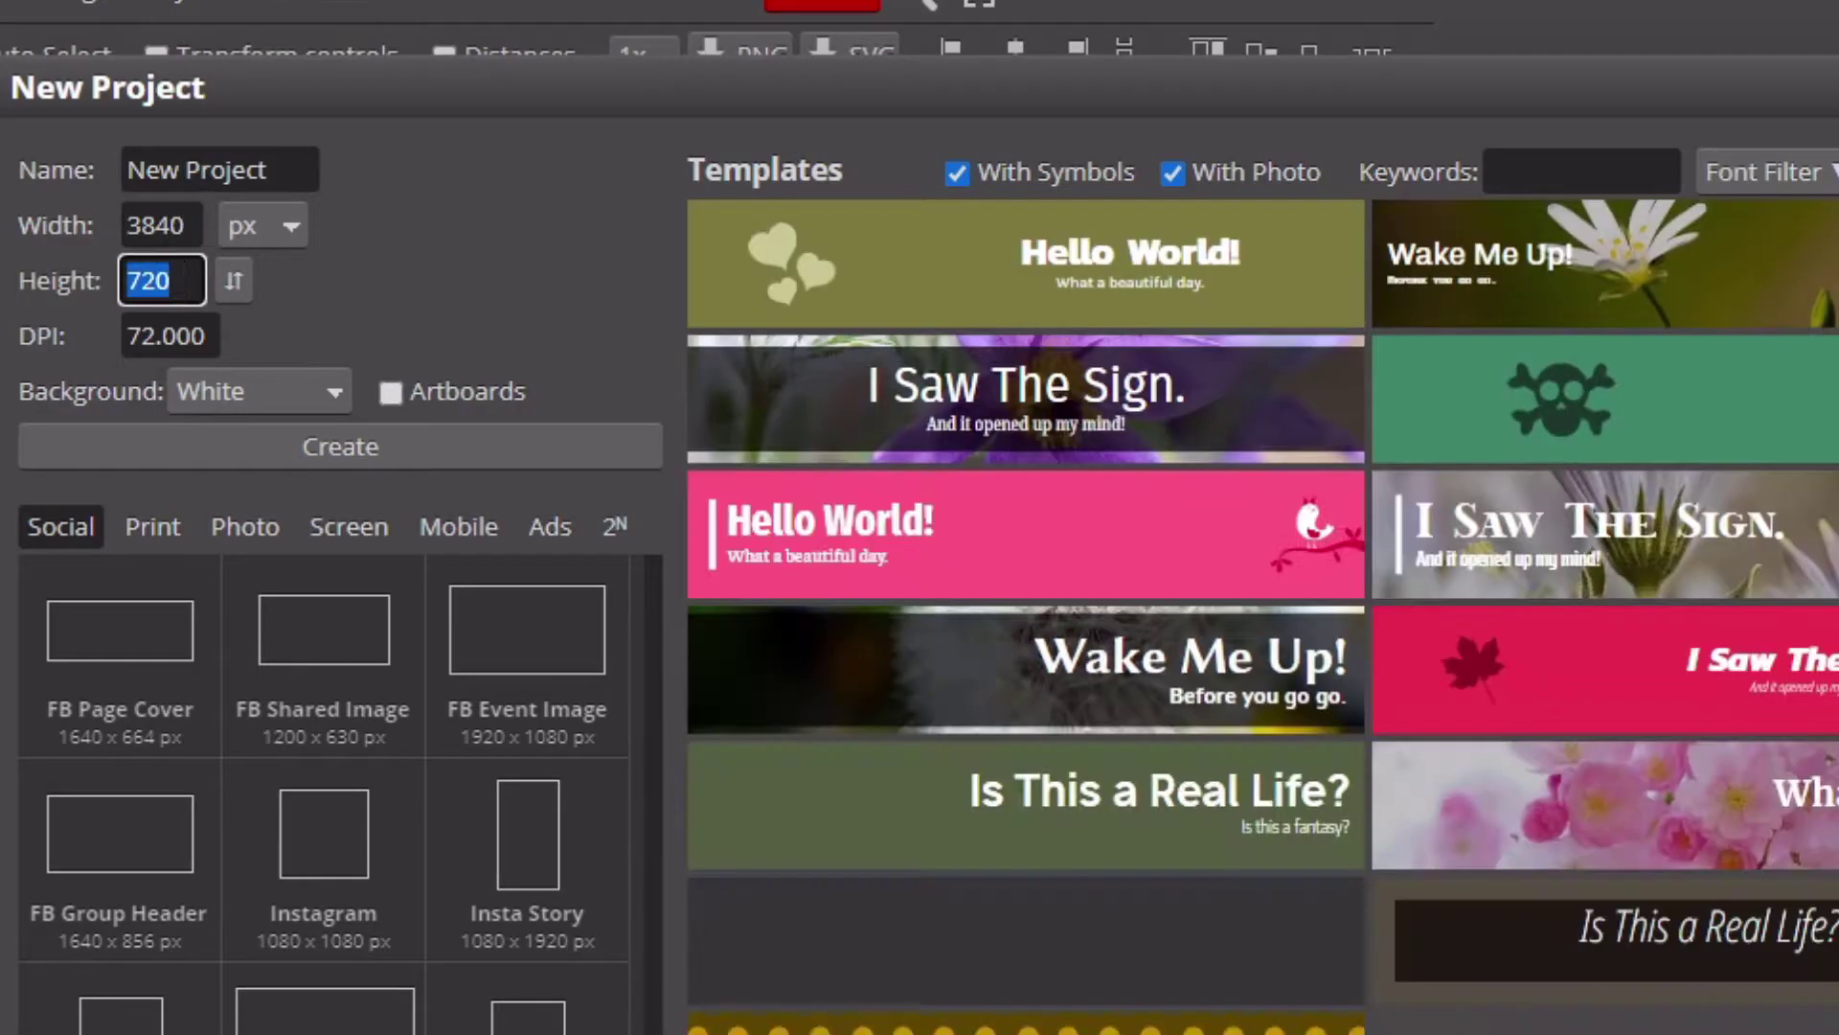
type("3840")
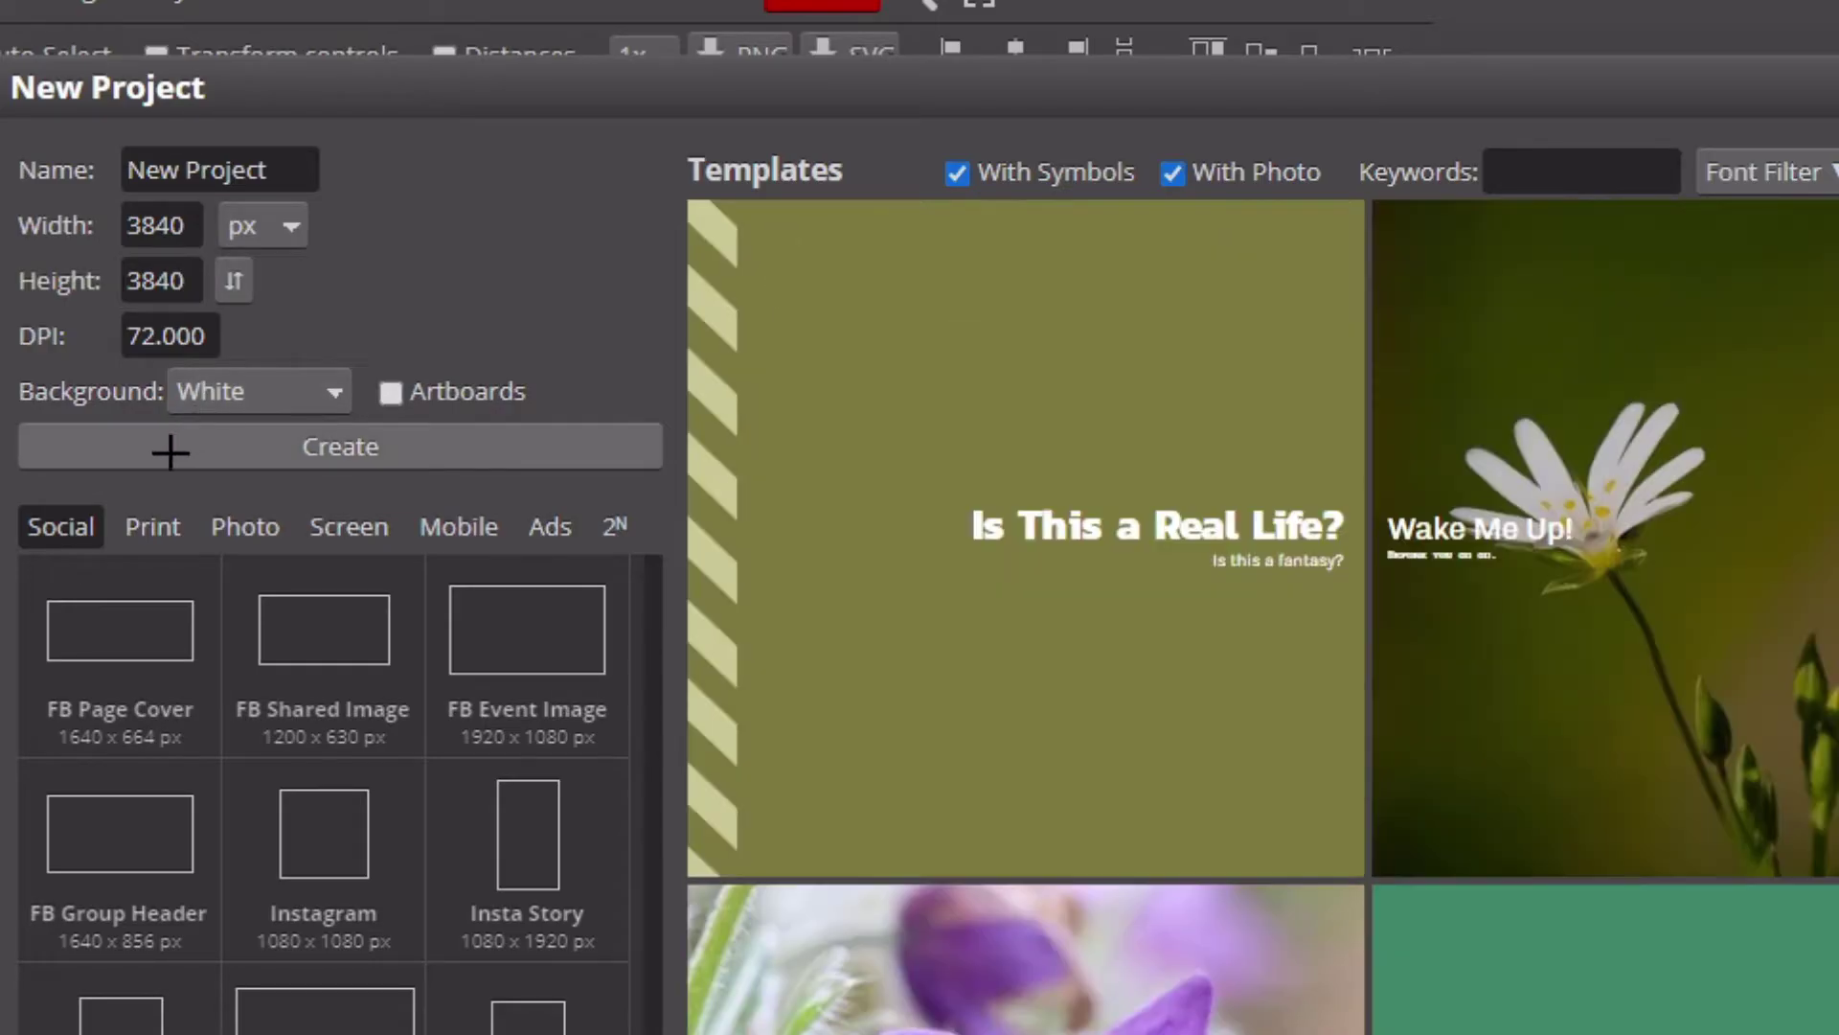
left_click(173, 449)
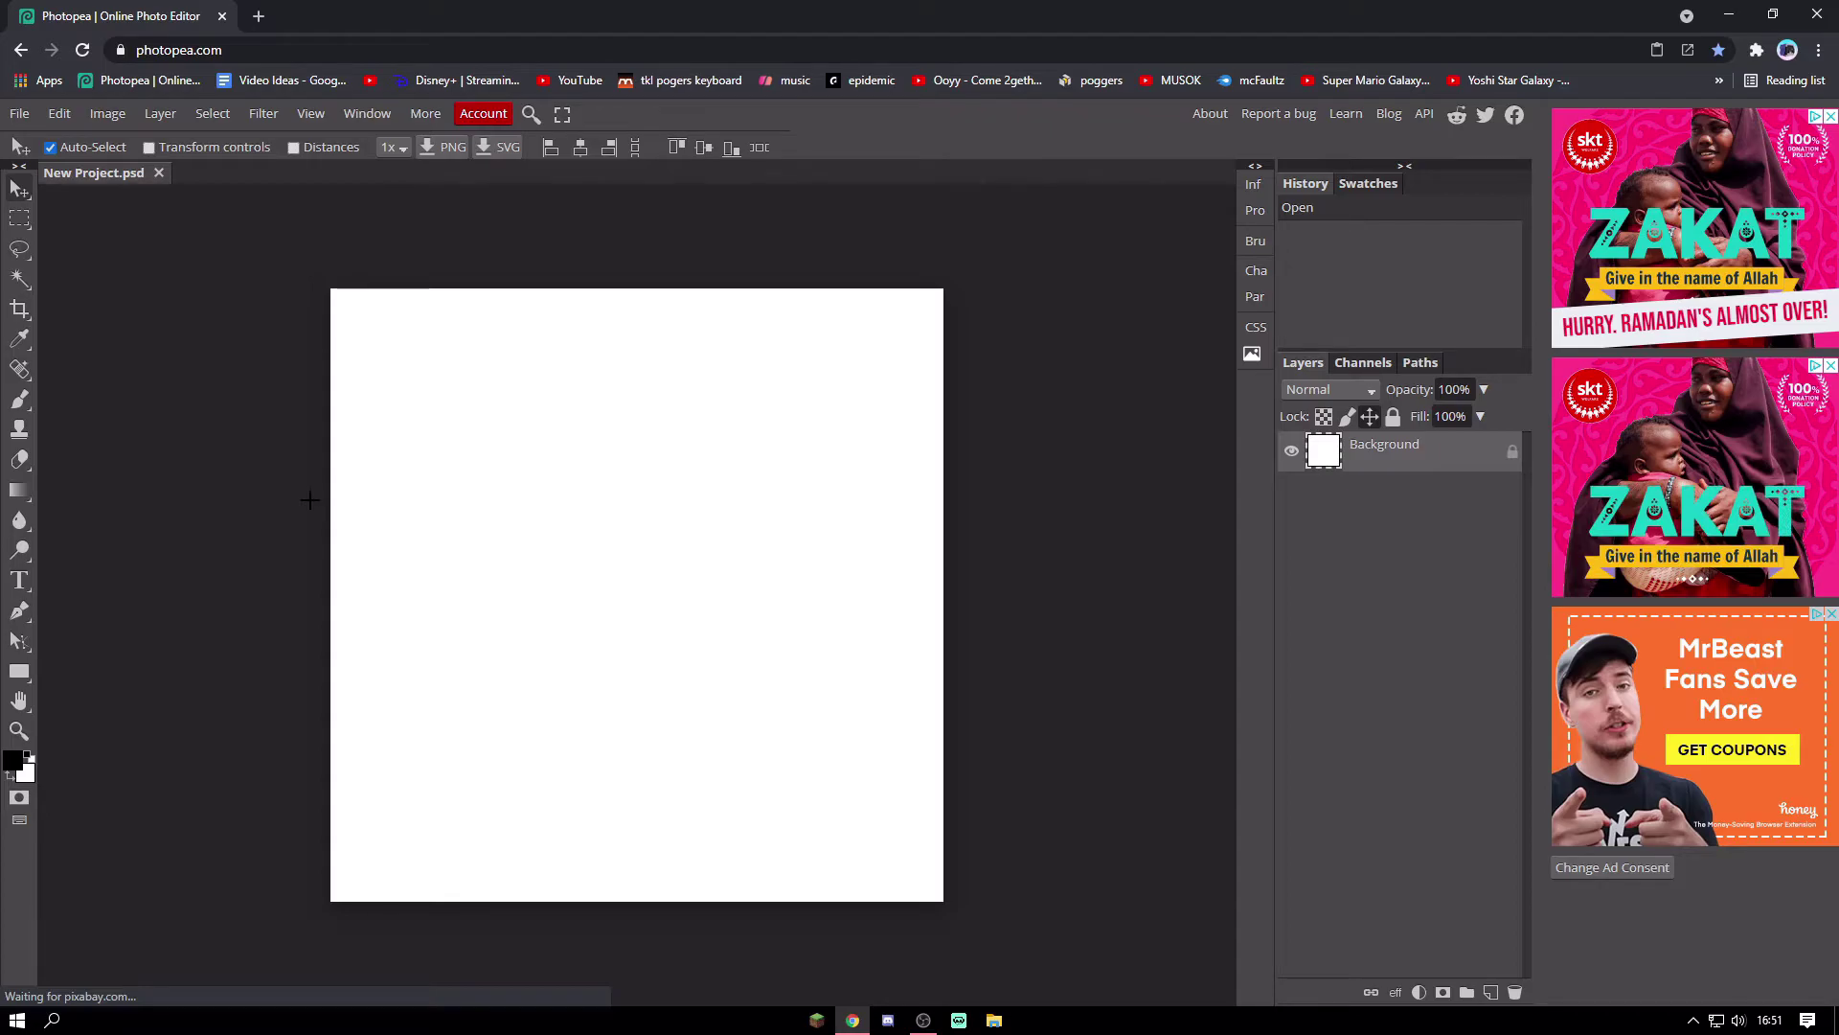
Place Tutorial Profile Picture.png from the Downloads folder onto the Photopea canvas.
left_click(993, 1019)
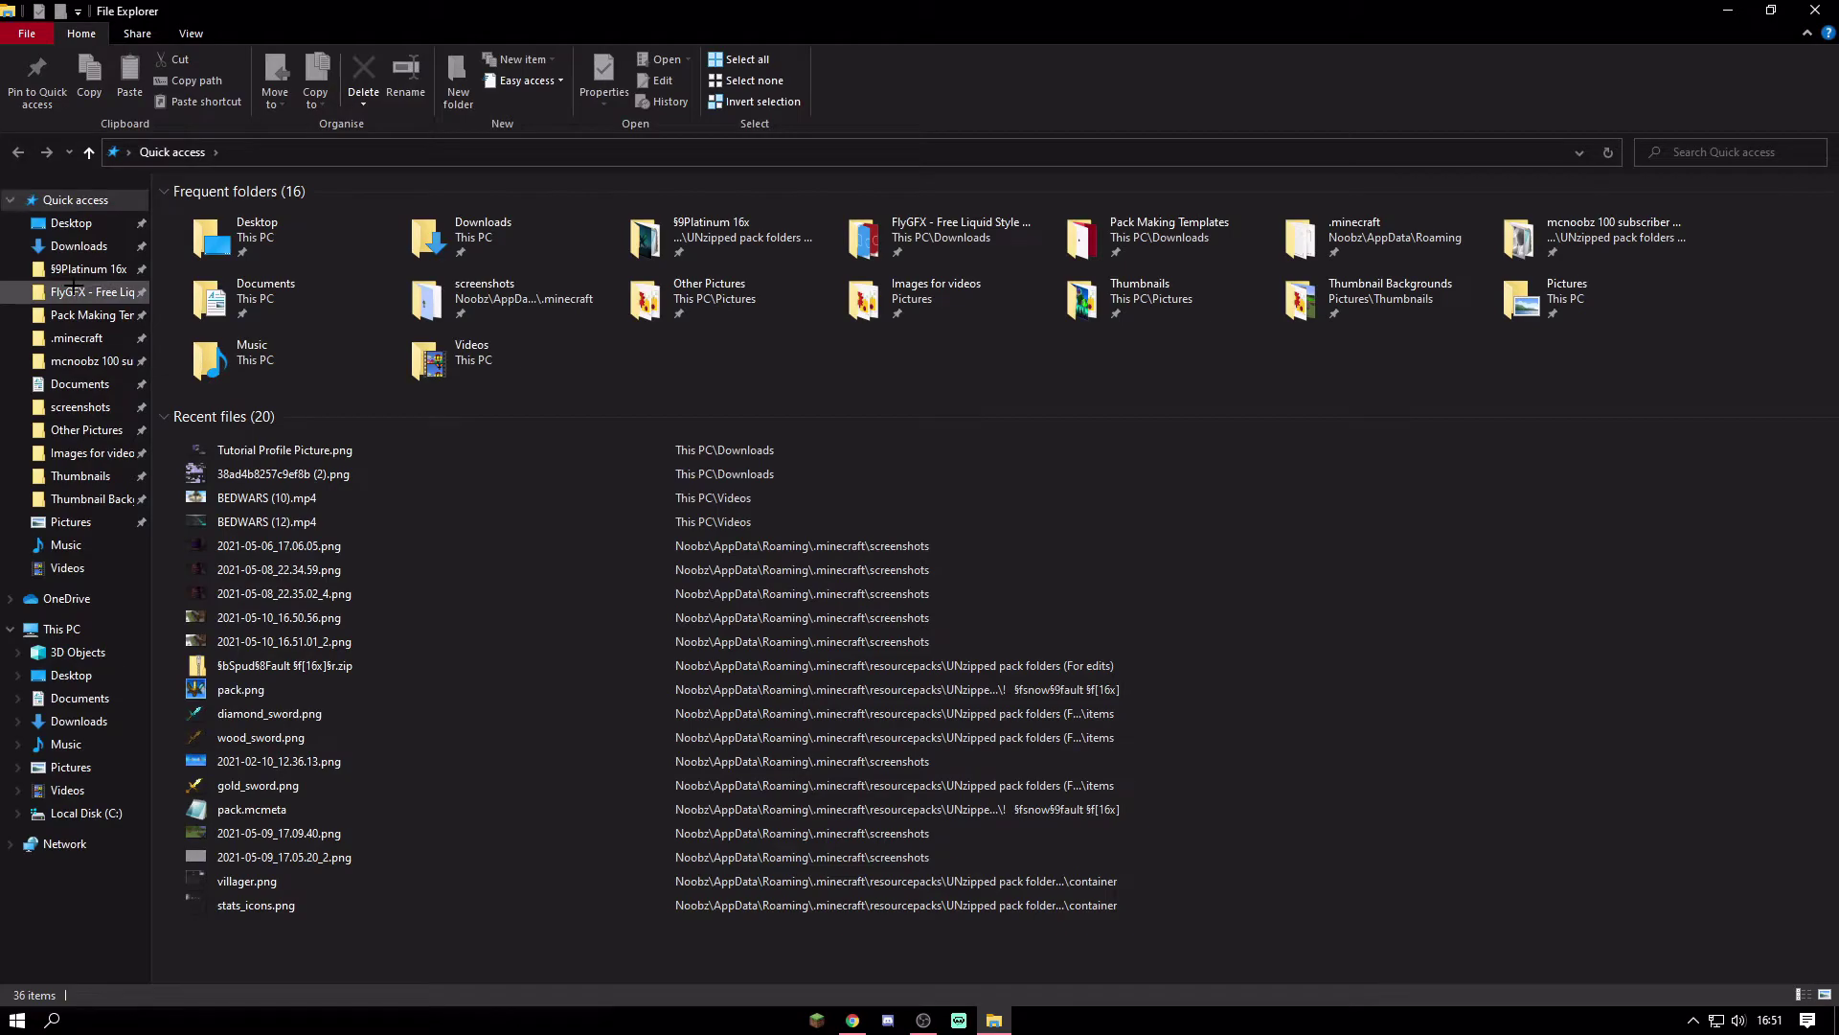
left_click(78, 245)
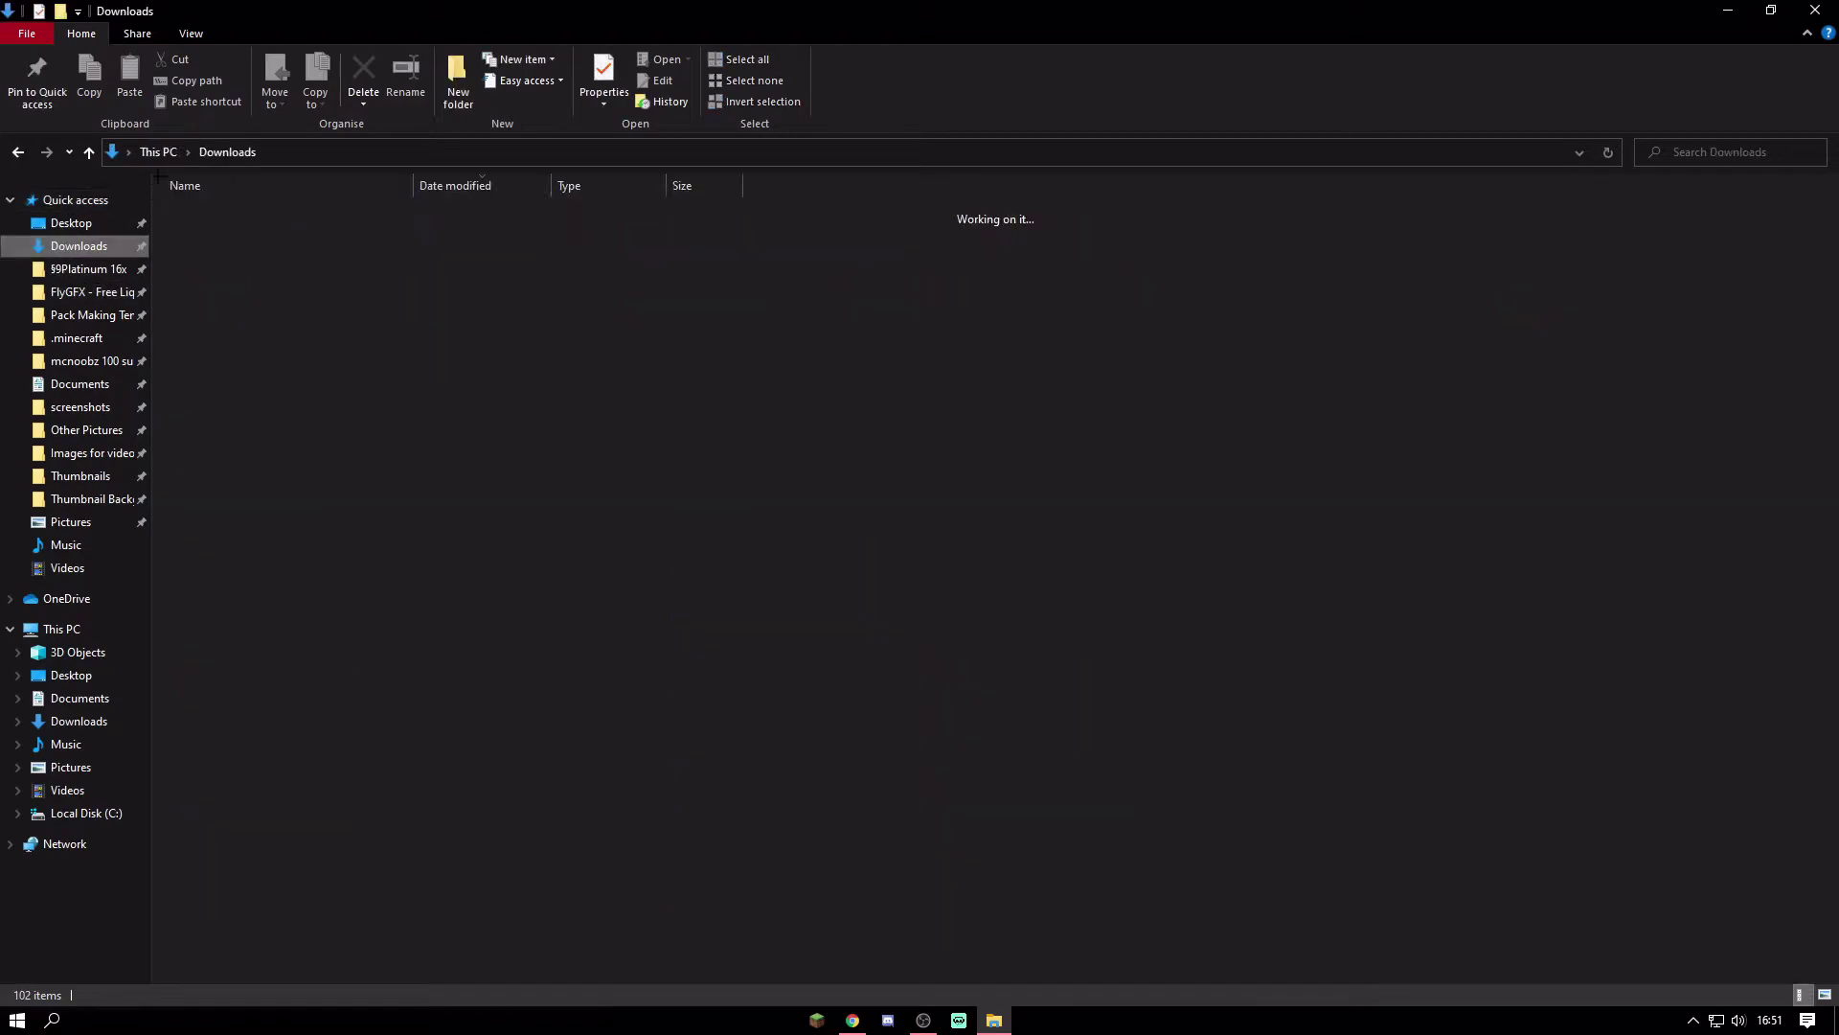
left_click_drag(1054, 12, 1159, 91)
left_click_drag(893, 333, 494, 455)
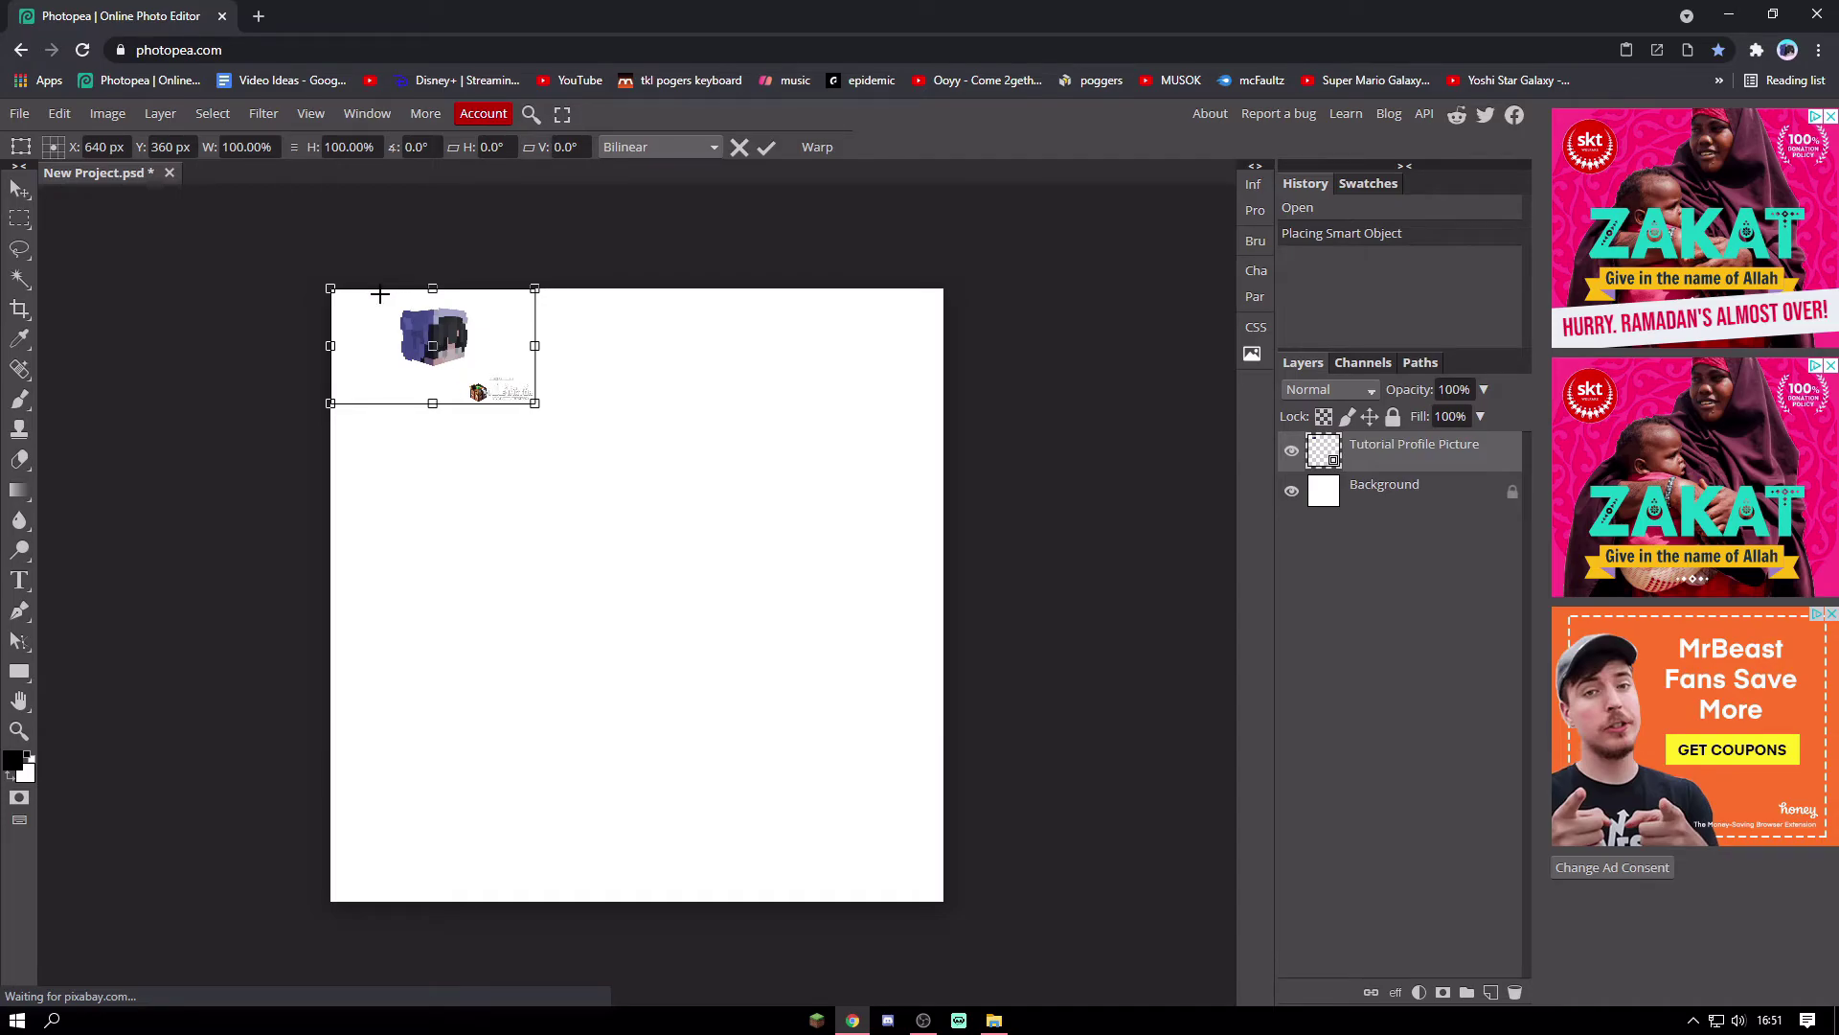
Select the head in the placed image with a freehand lasso, leaving out the Mine-imator watermark.
key("ctrl+plus")
key("ctrl+plus")
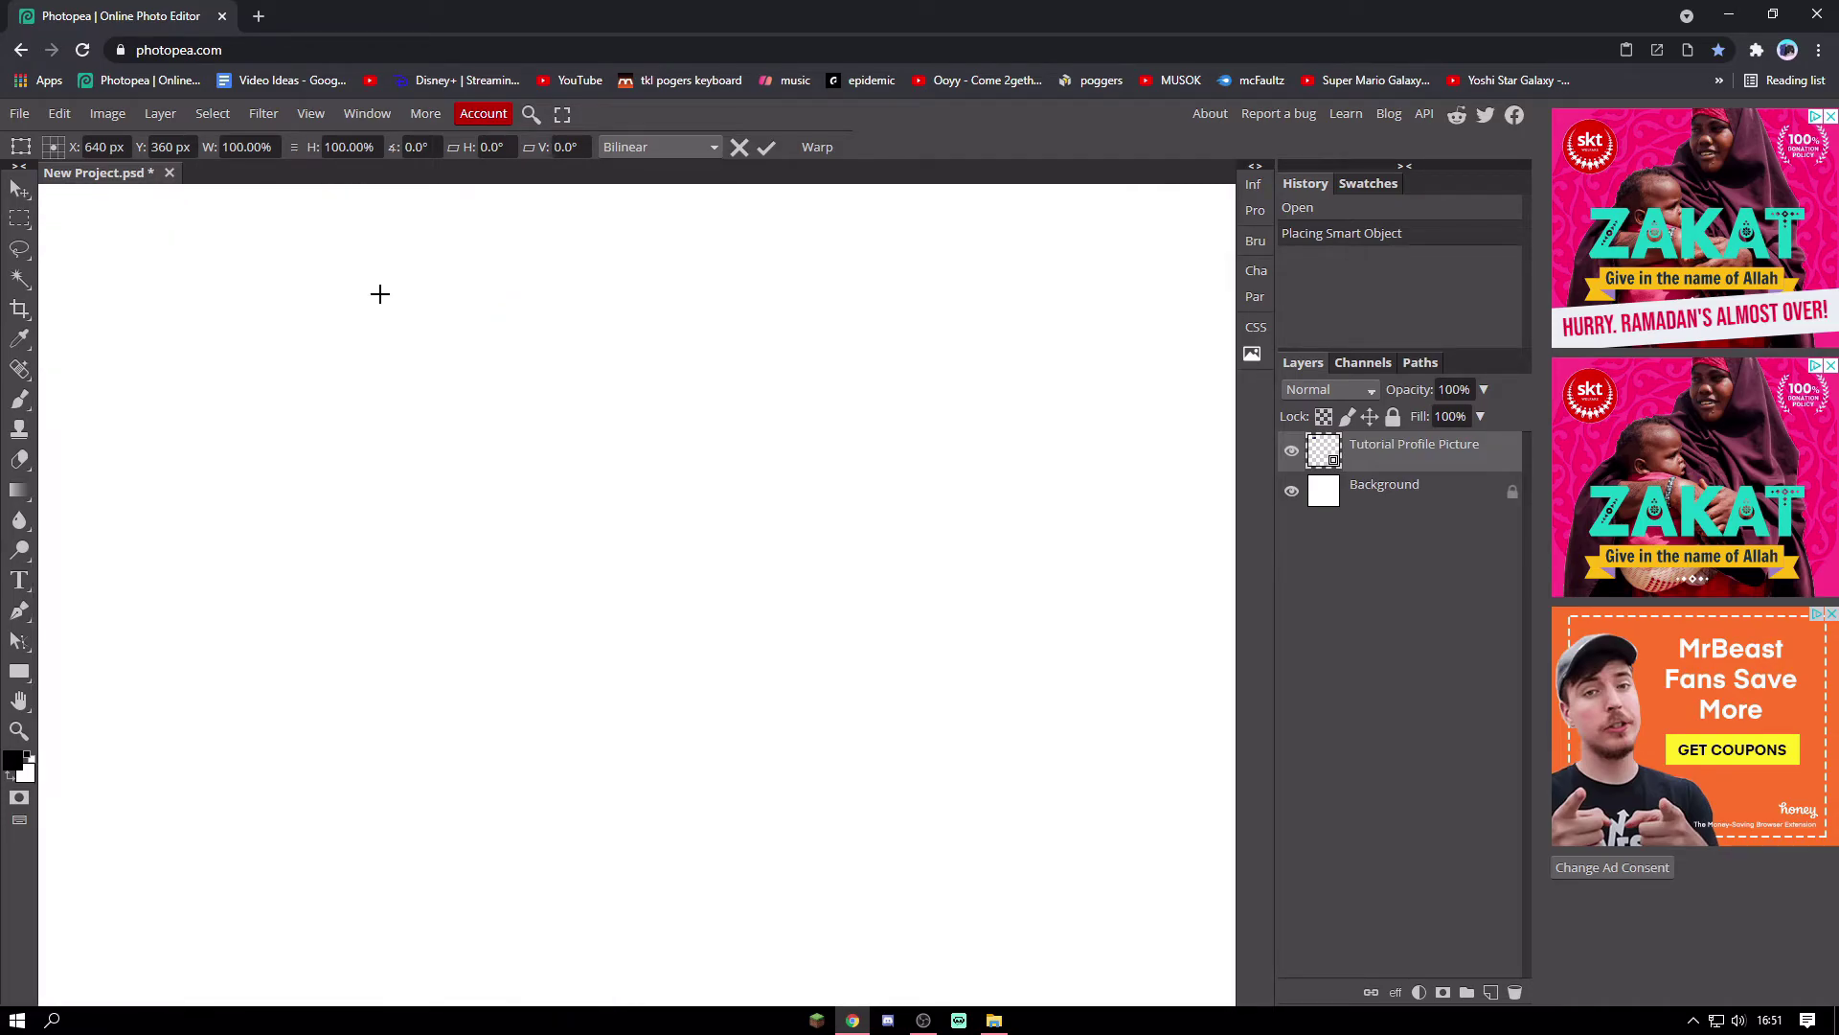
scroll(419, 595, "up", 7)
scroll(419, 595, "left", 8)
scroll(595, 588, "right", 2)
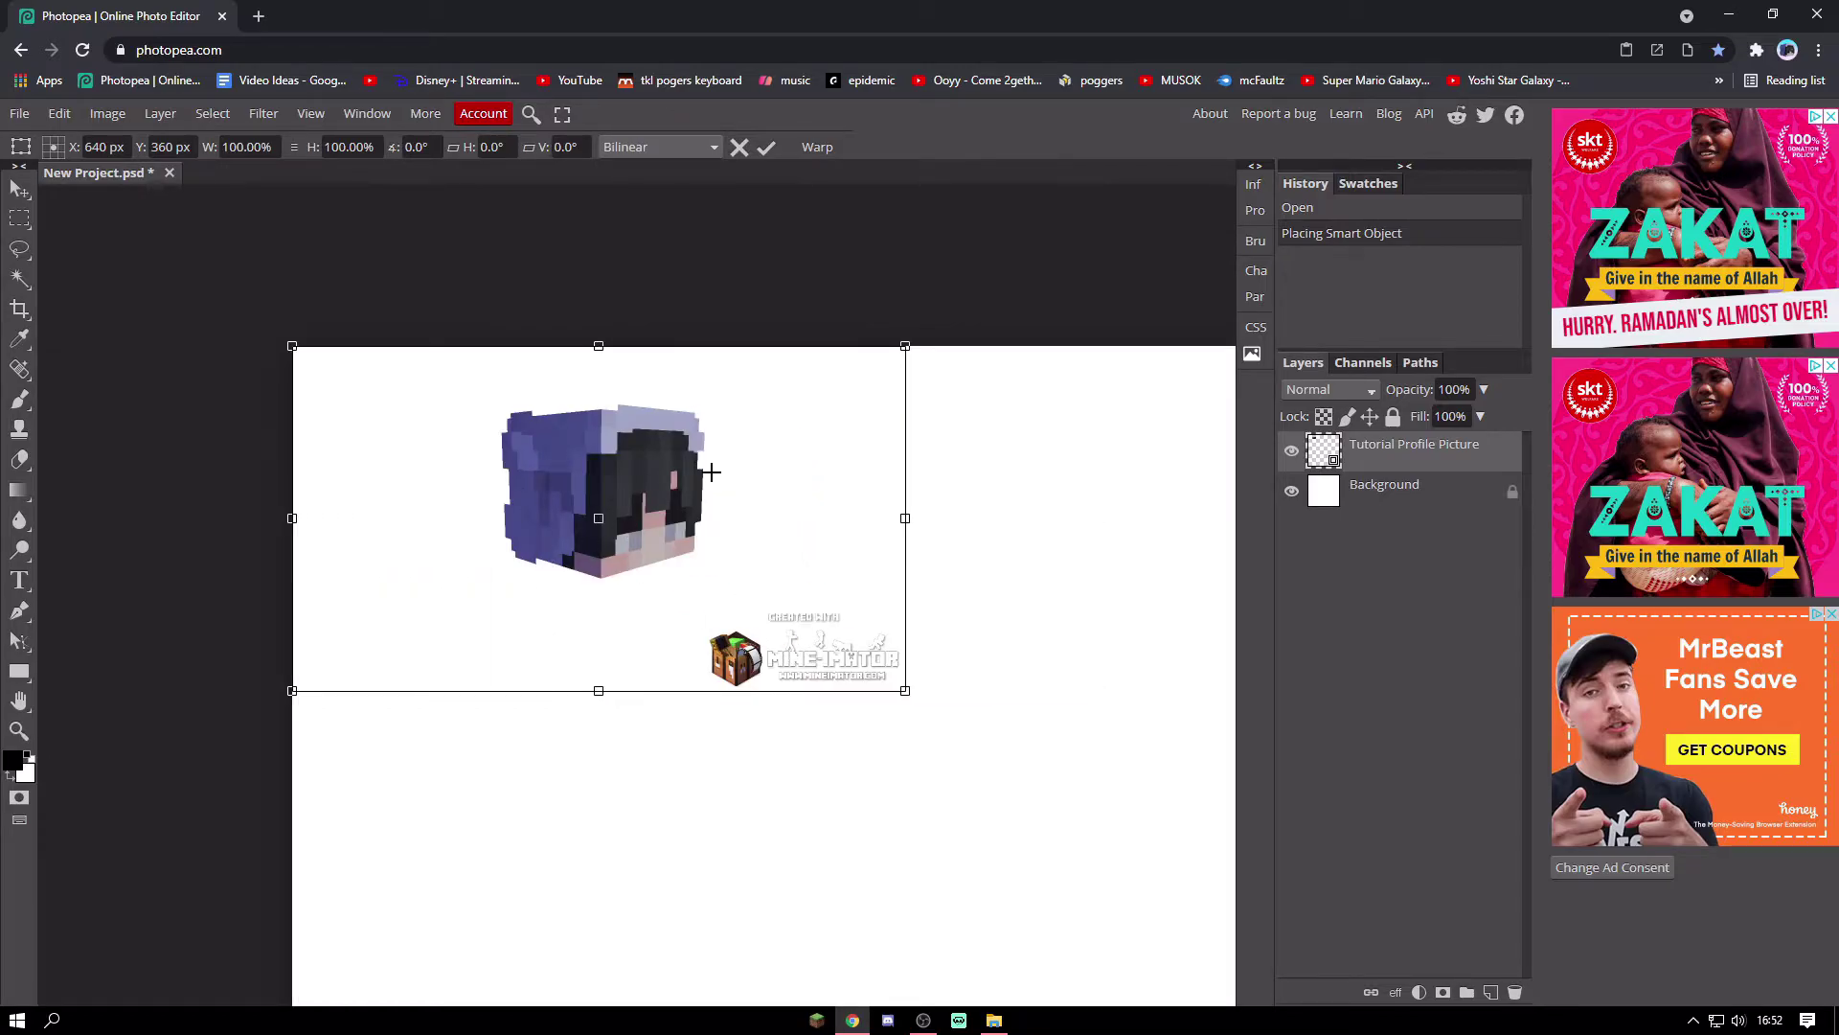
key("ctrl+plus")
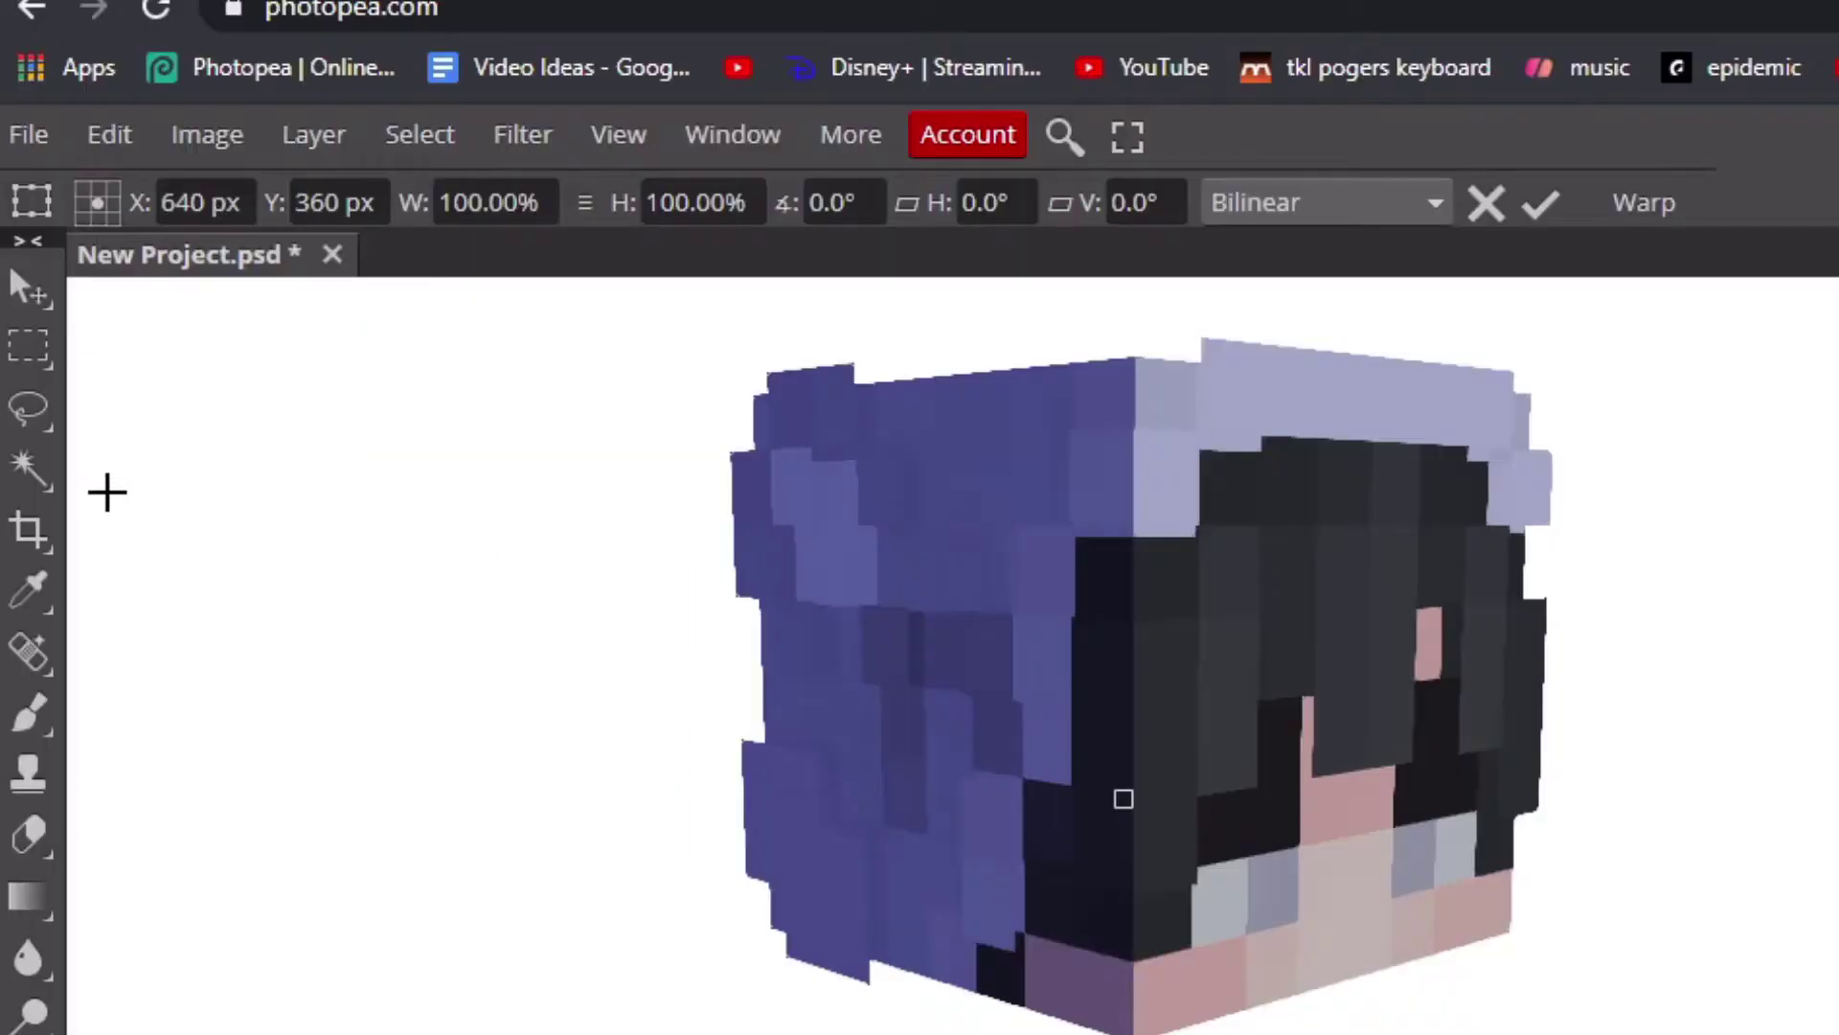
left_click(20, 249)
mouse_move(663, 1034)
left_mouse_down()
mouse_move(1396, 1034)
mouse_move(1751, 701)
mouse_move(1528, 288)
left_mouse_up()
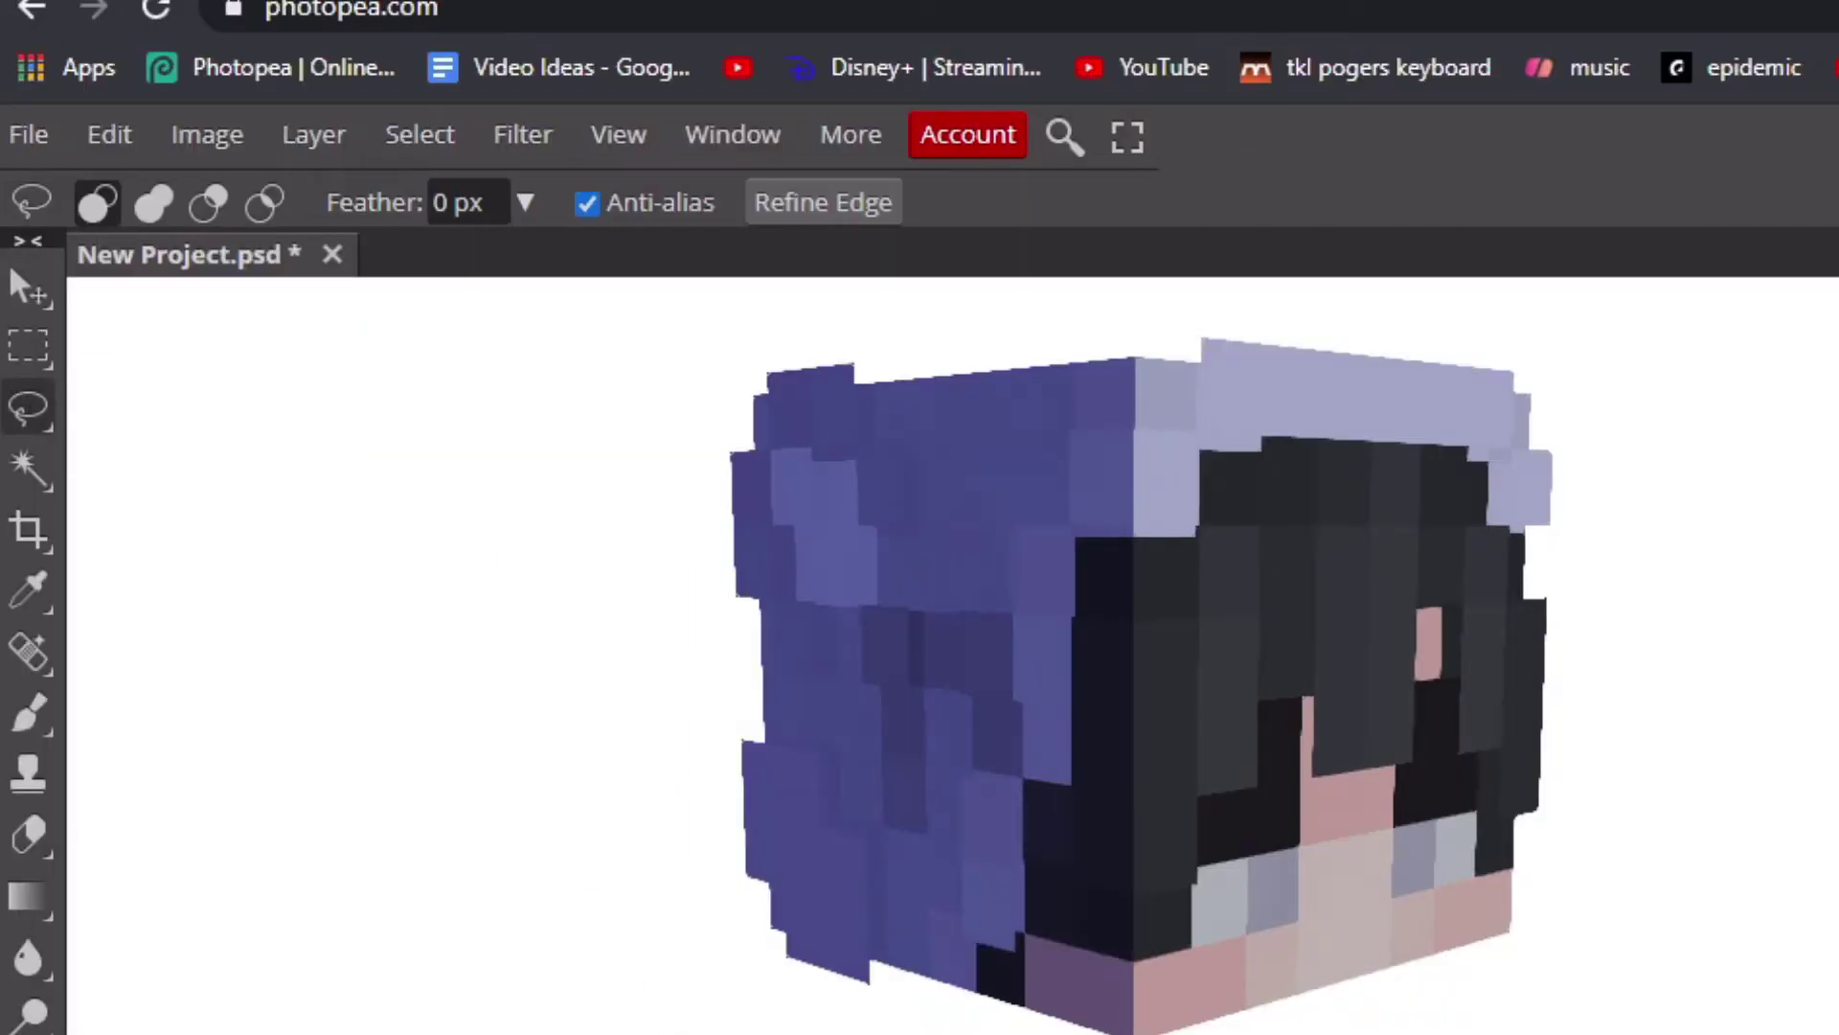
mouse_move(1186, 21)
left_mouse_down()
mouse_move(383, 32)
mouse_move(246, 259)
mouse_move(276, 667)
mouse_move(319, 787)
left_mouse_up()
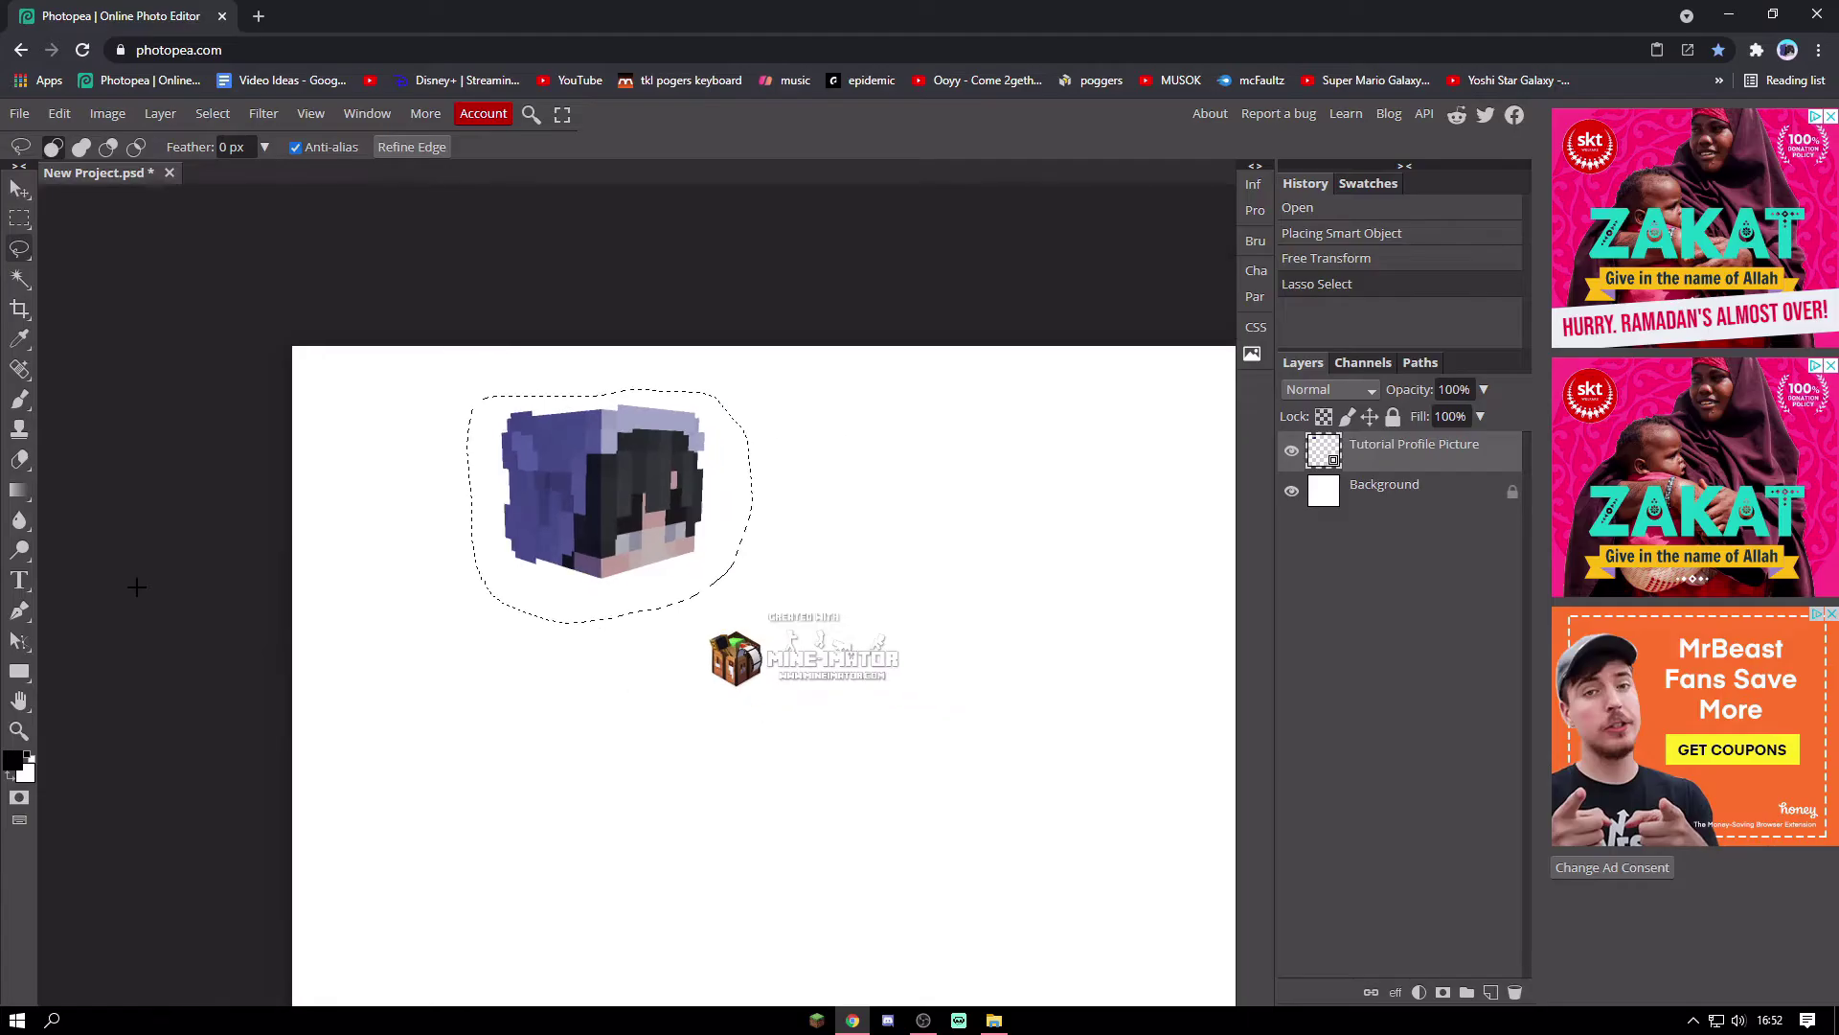
Rasterize the Tutorial Profile Picture layer and cut the selected head out of it.
key("Delete")
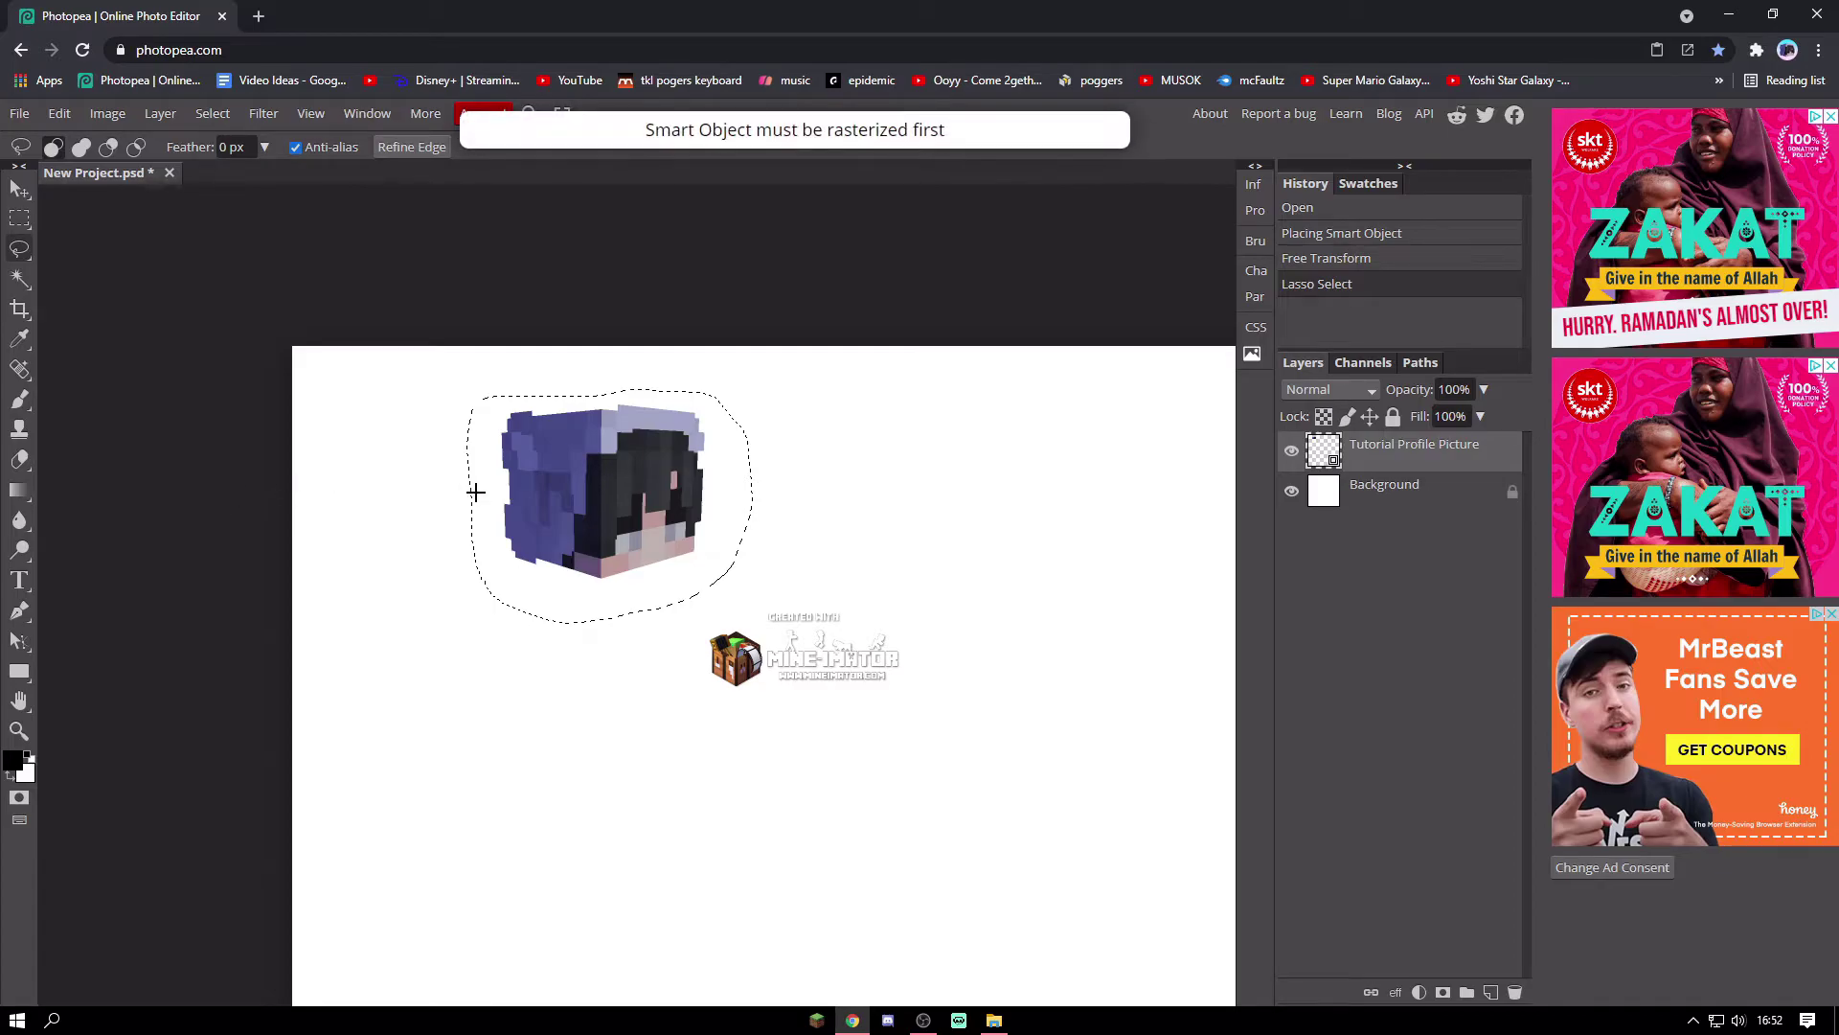
right_click(1412, 444)
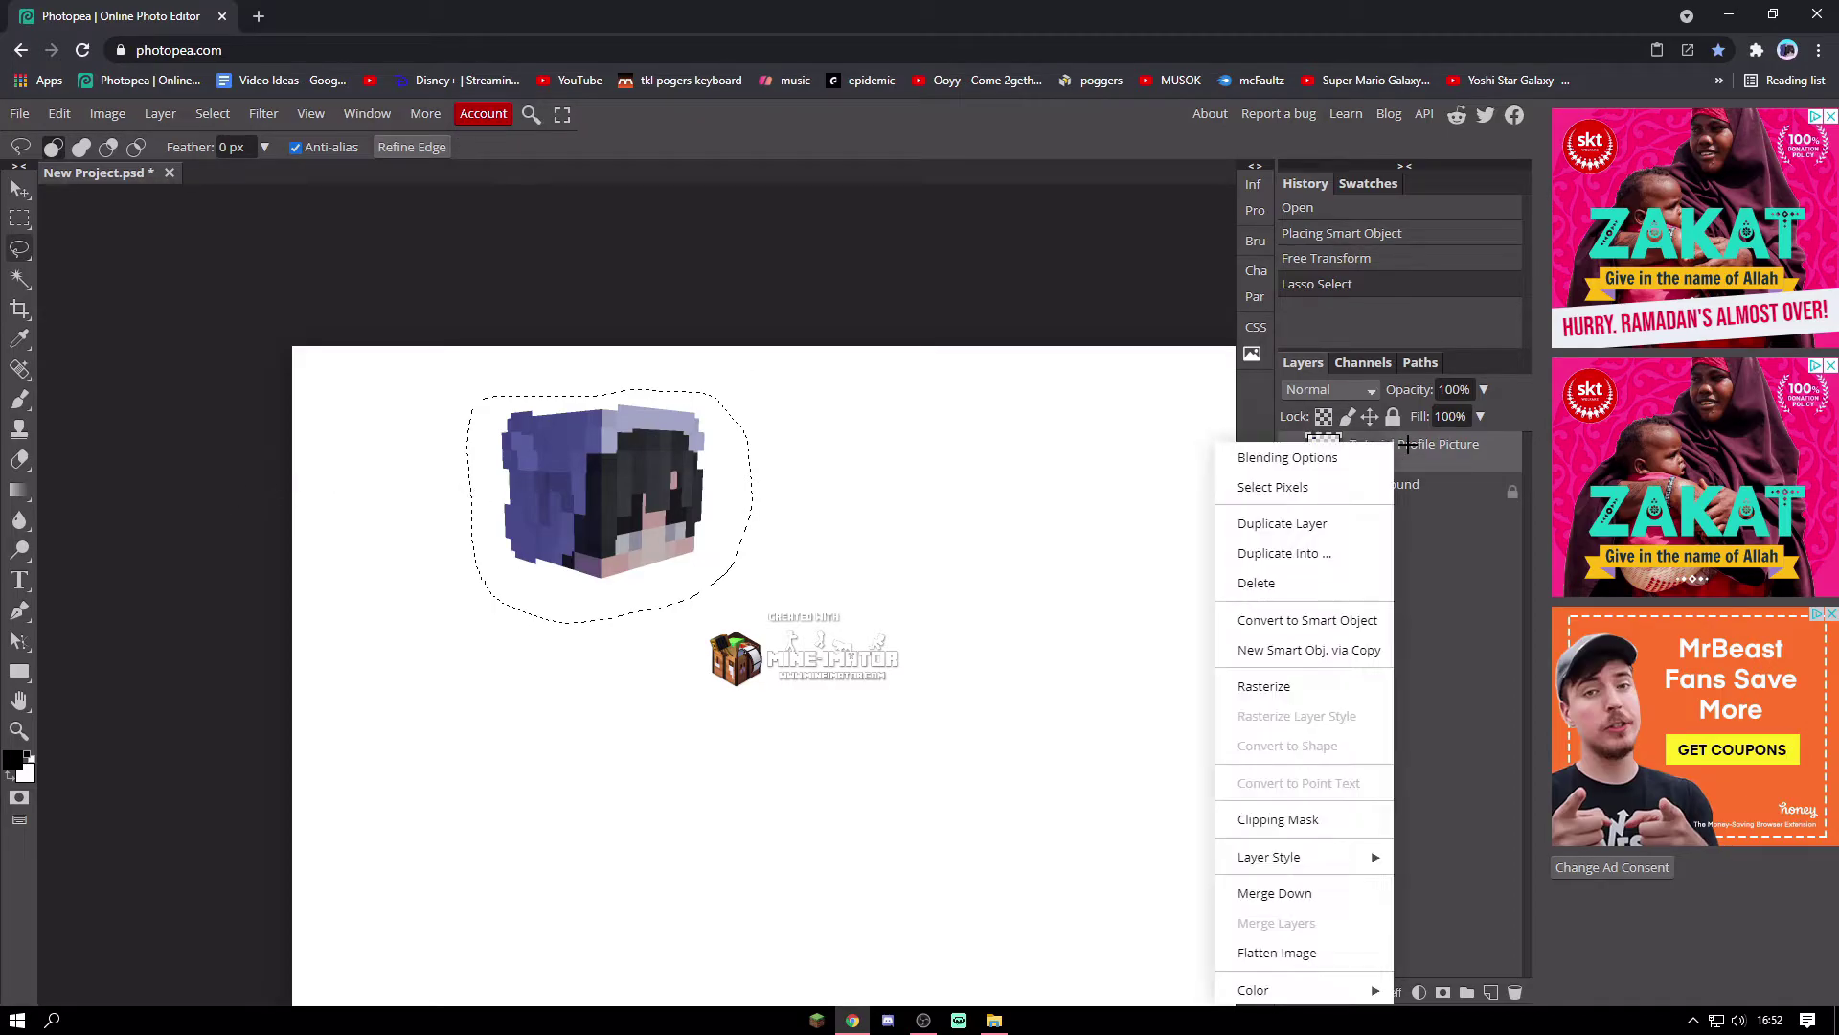
left_click(1247, 678)
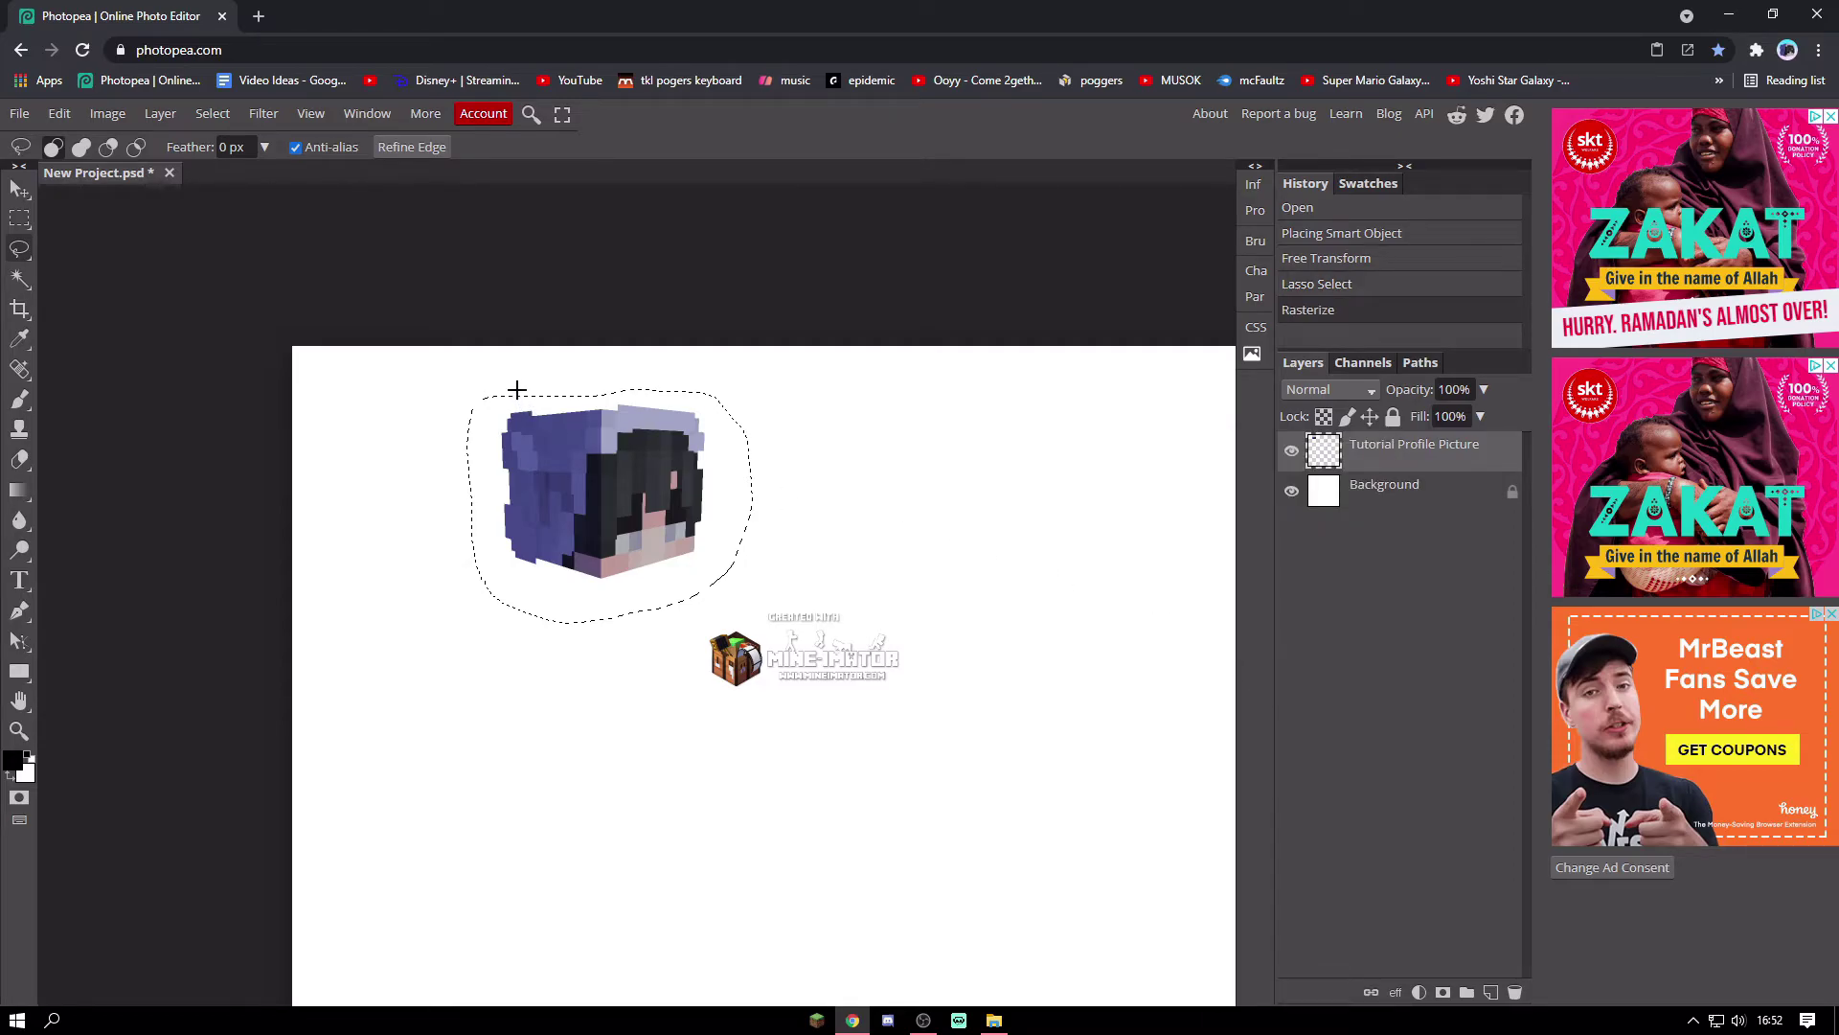
key("Delete")
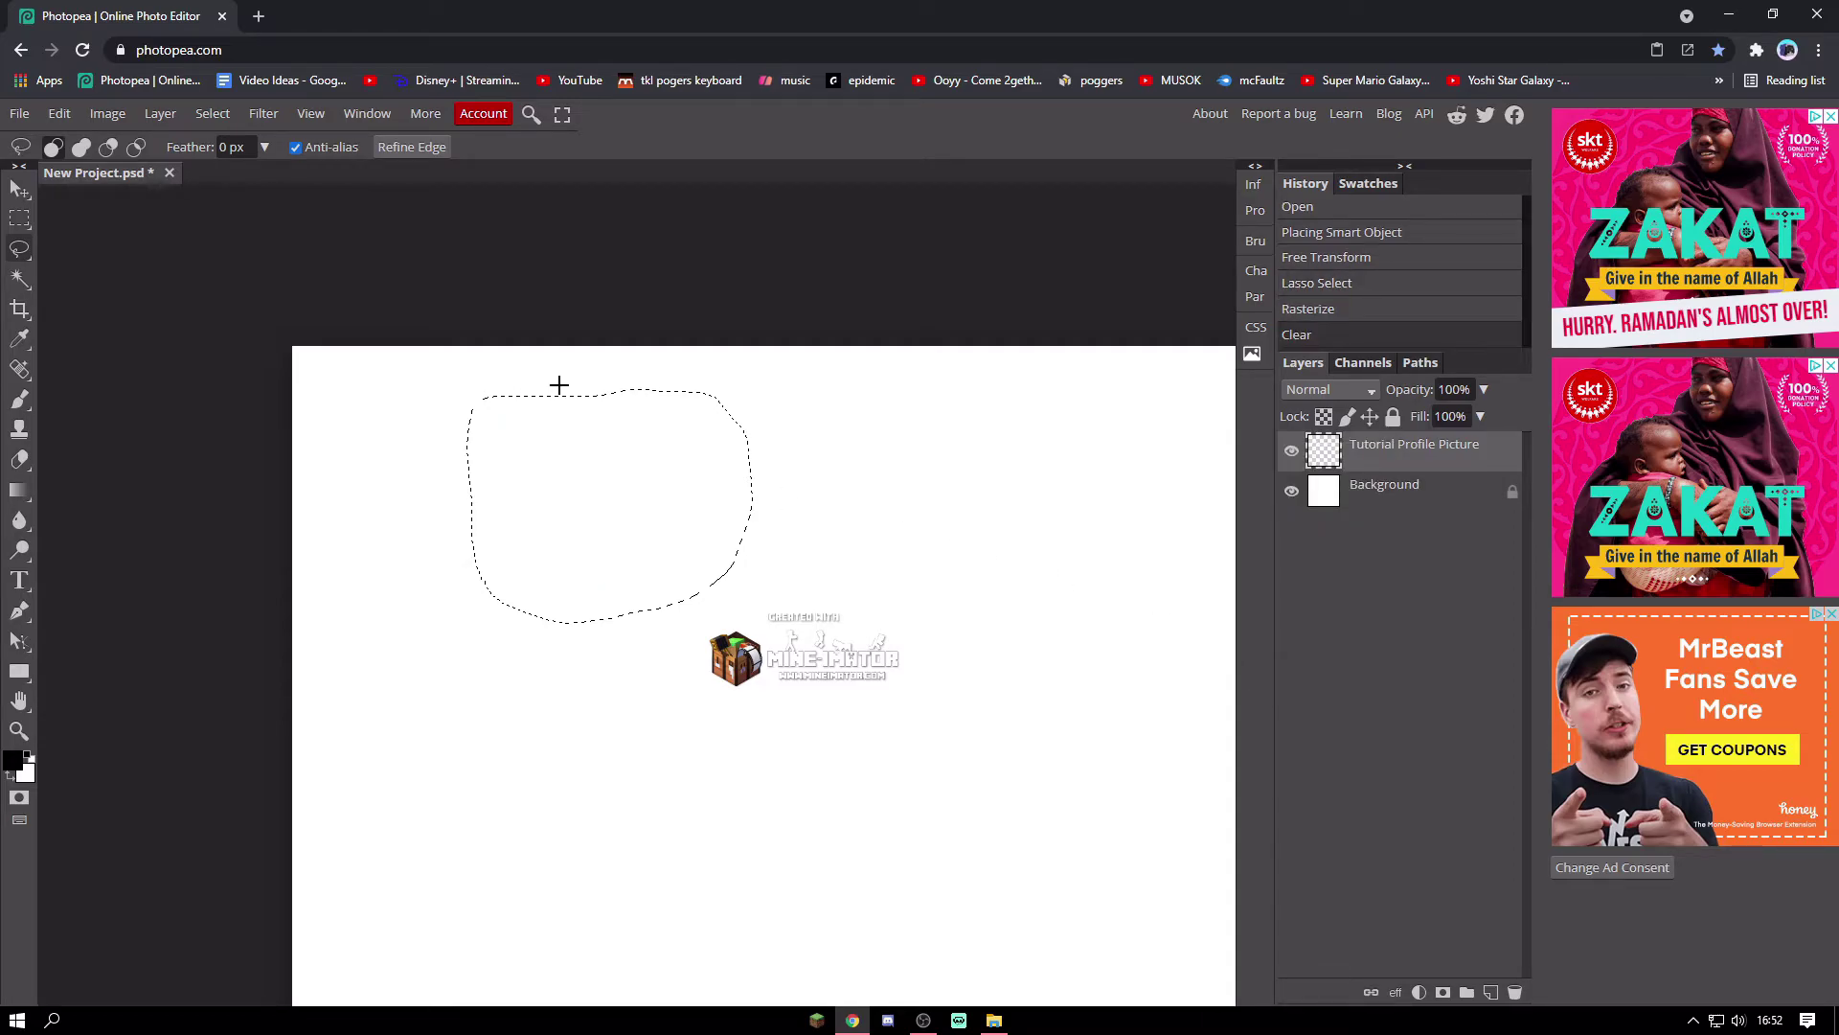
Delete the watermarked Tutorial Profile Picture layer and paste the cut head as a new layer.
key("ctrl+d")
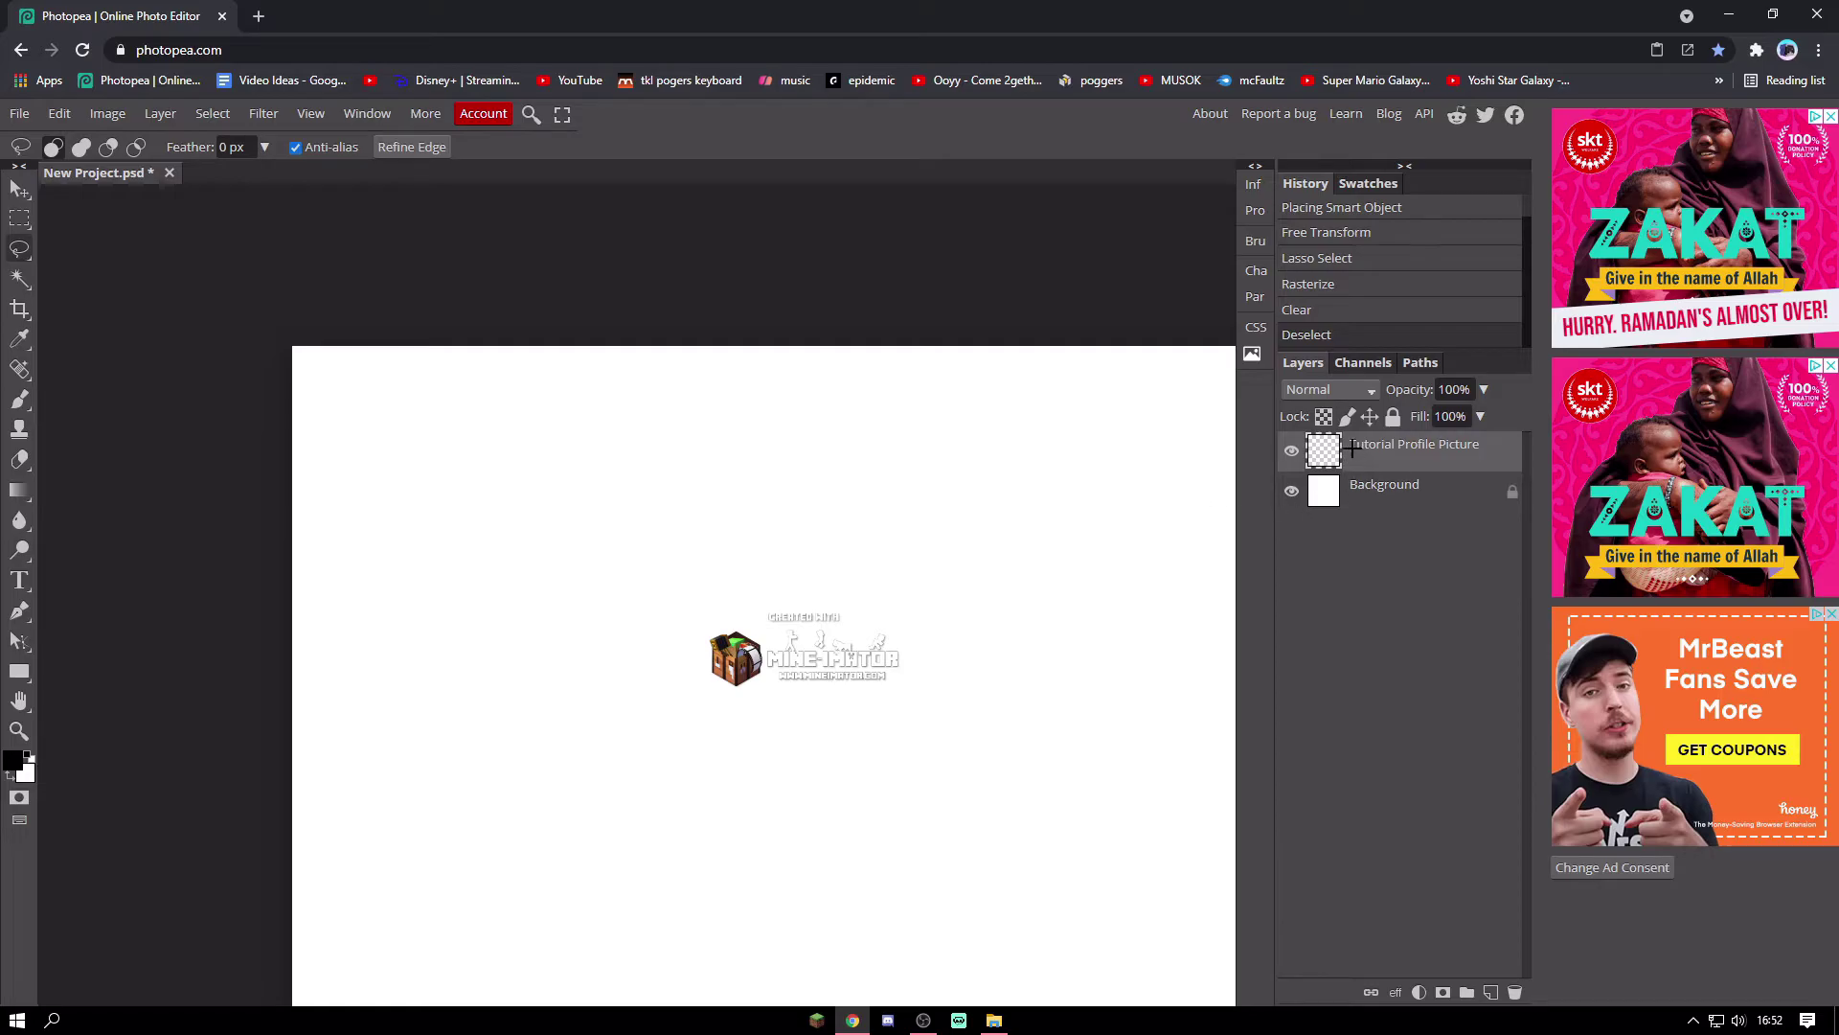
key("Delete")
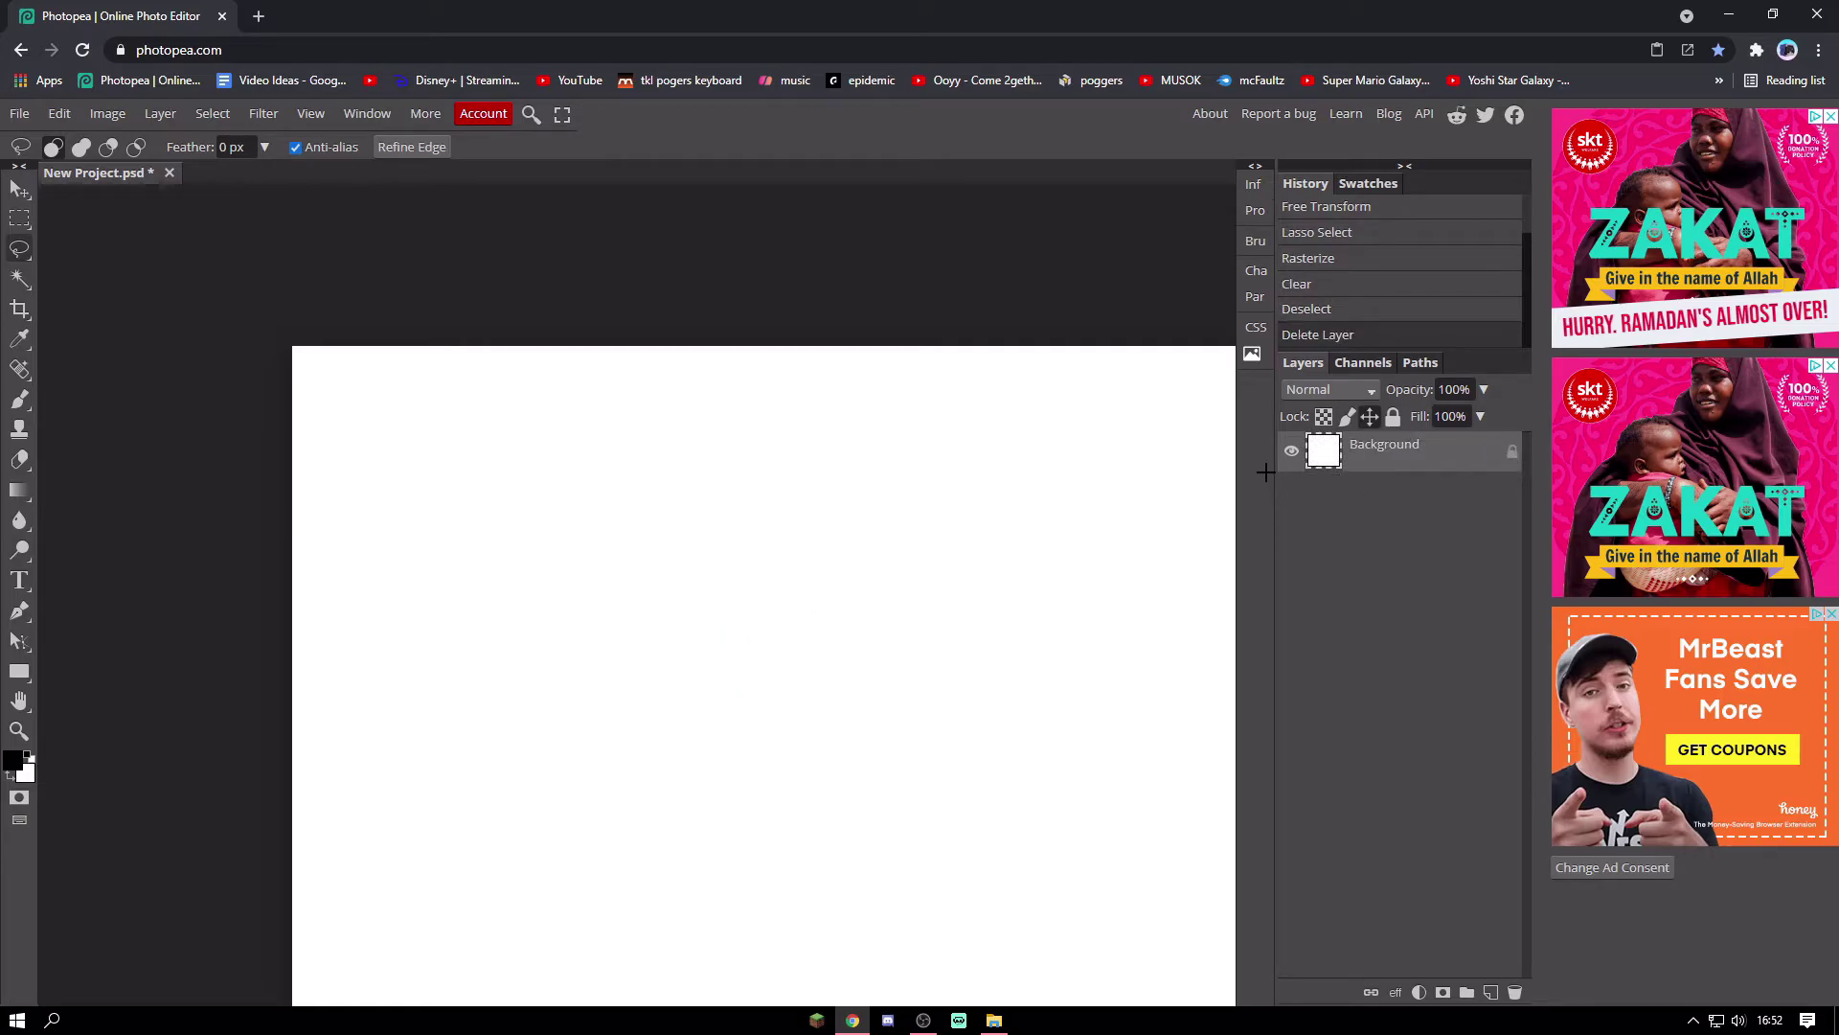
key("ctrl+v")
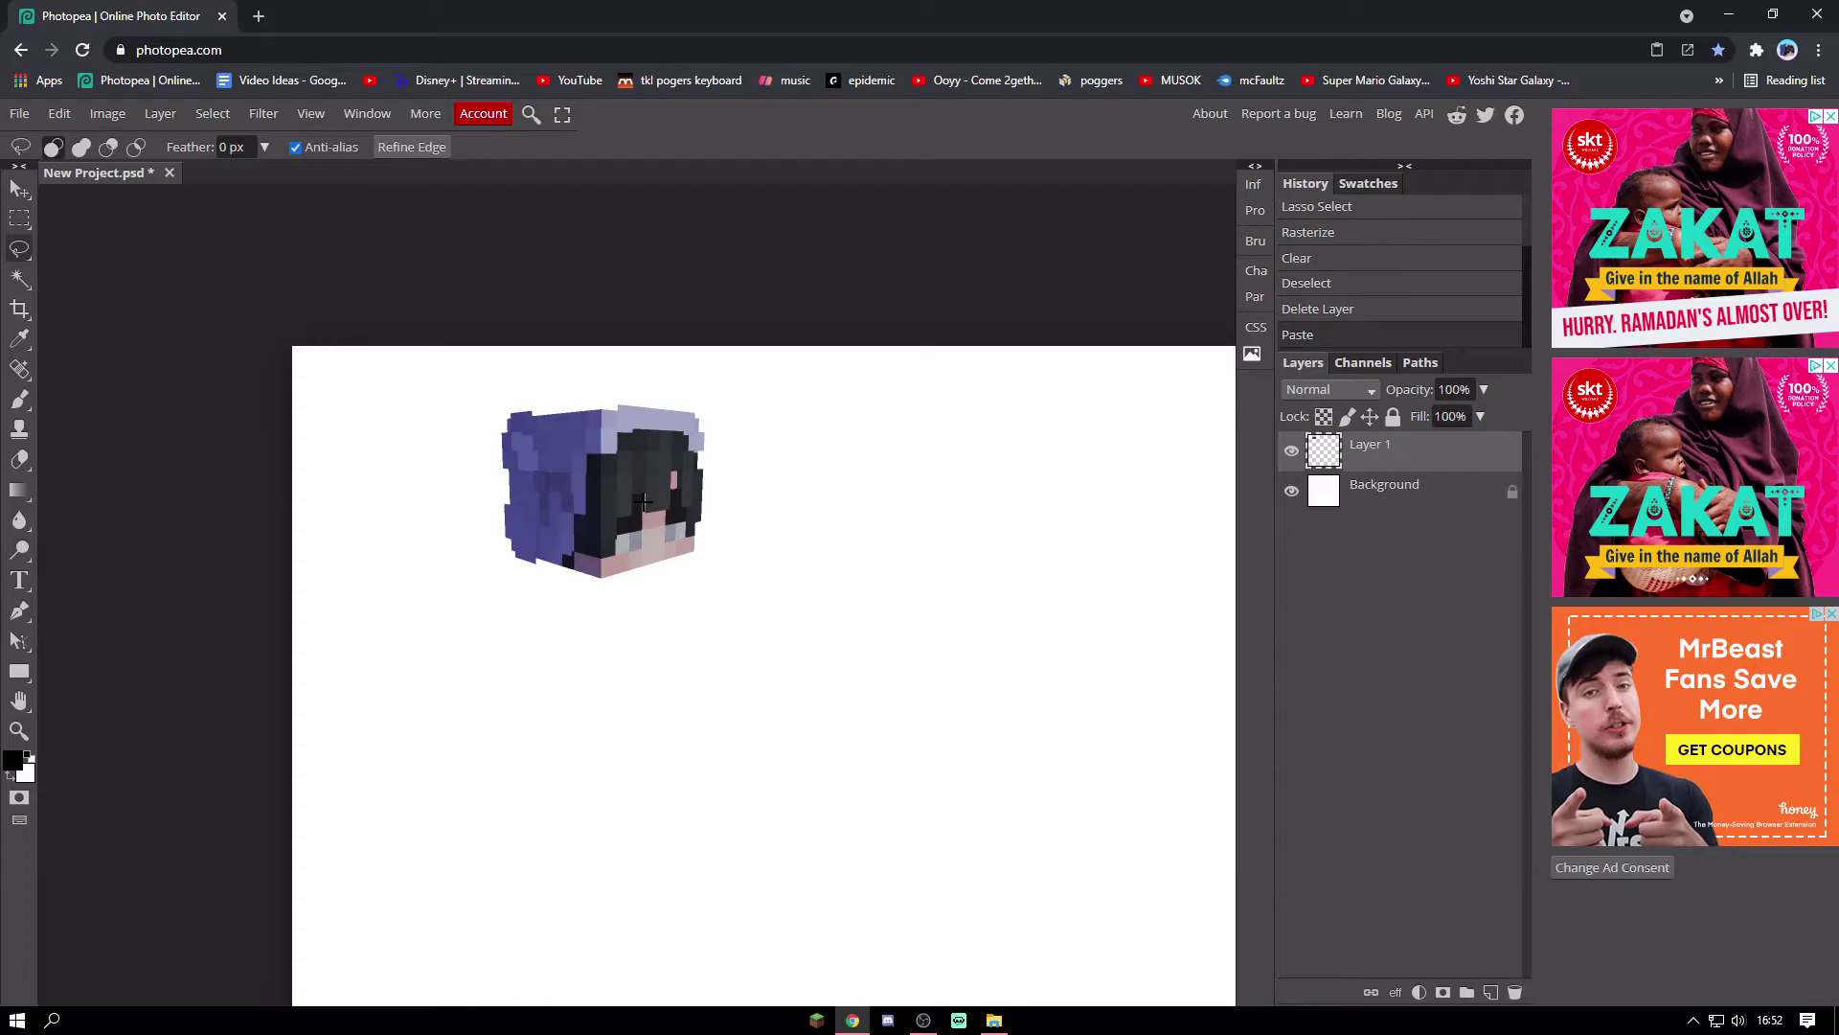
Scale the pasted head to about 740% and centre it on the canvas at X 1920 px, Y 1920 px.
key("ctrl+minus")
key("ctrl+minus")
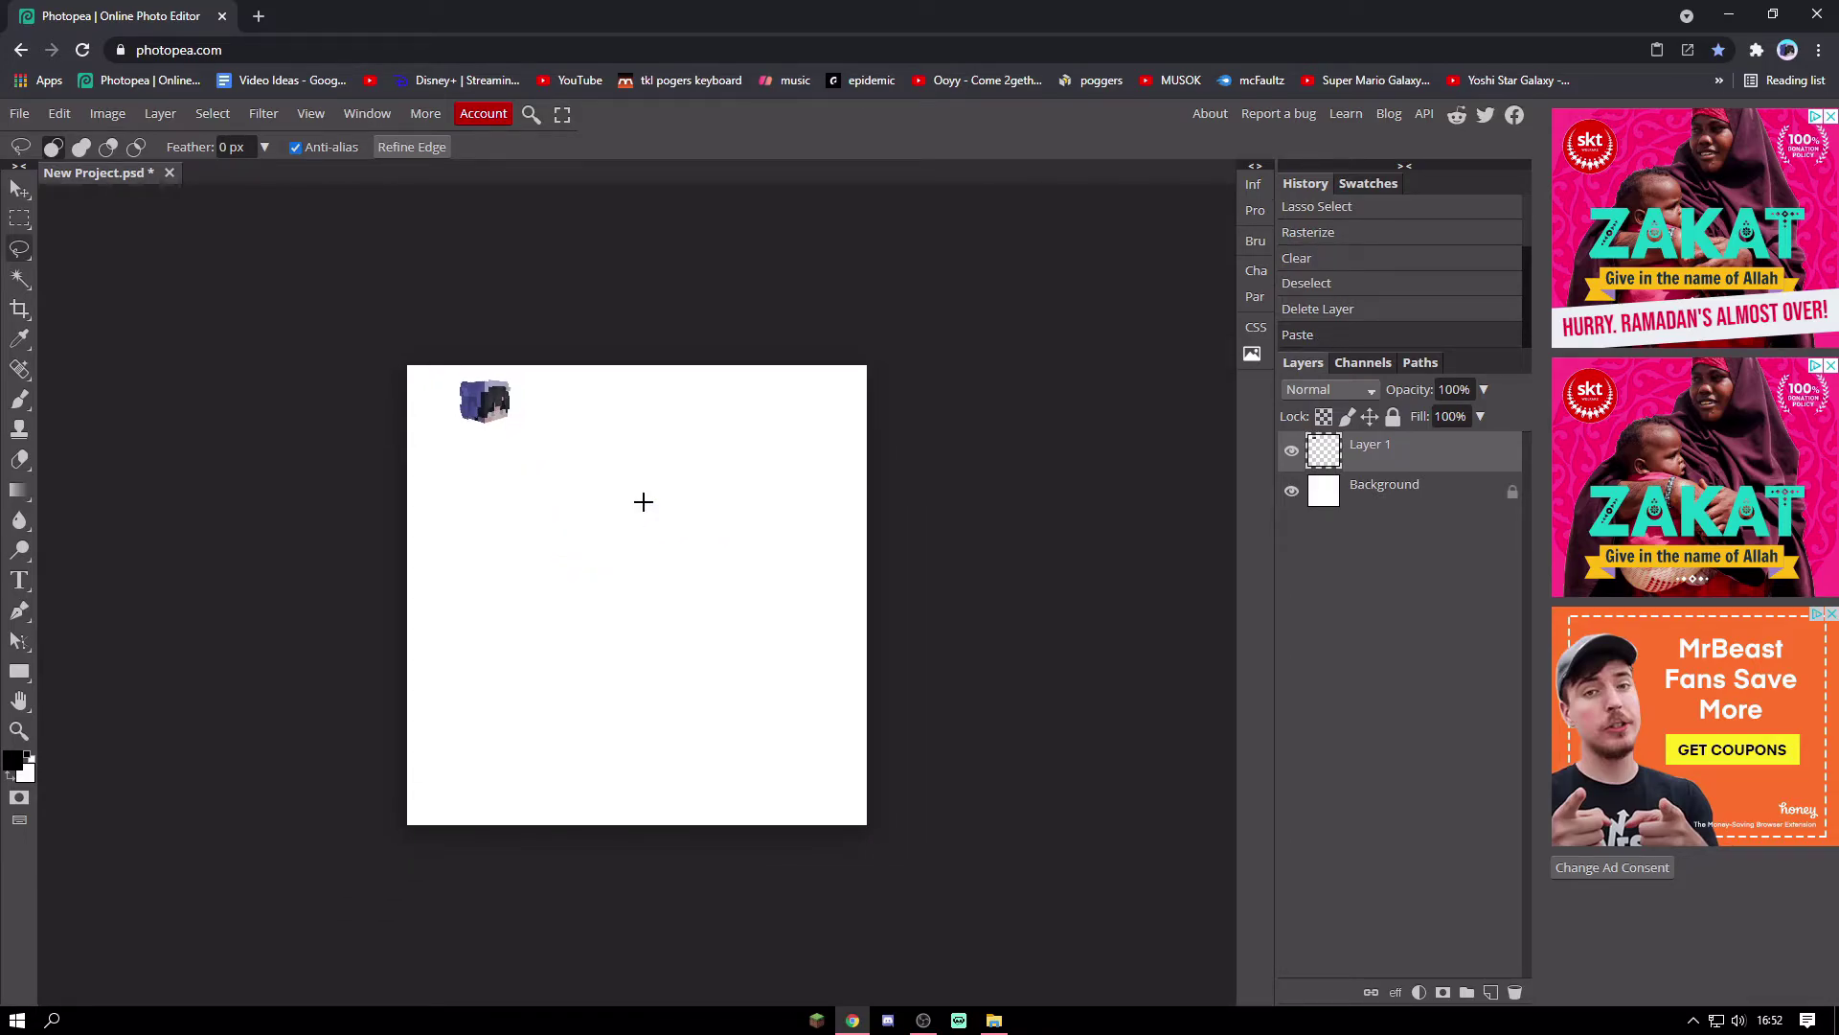
key("ctrl+t")
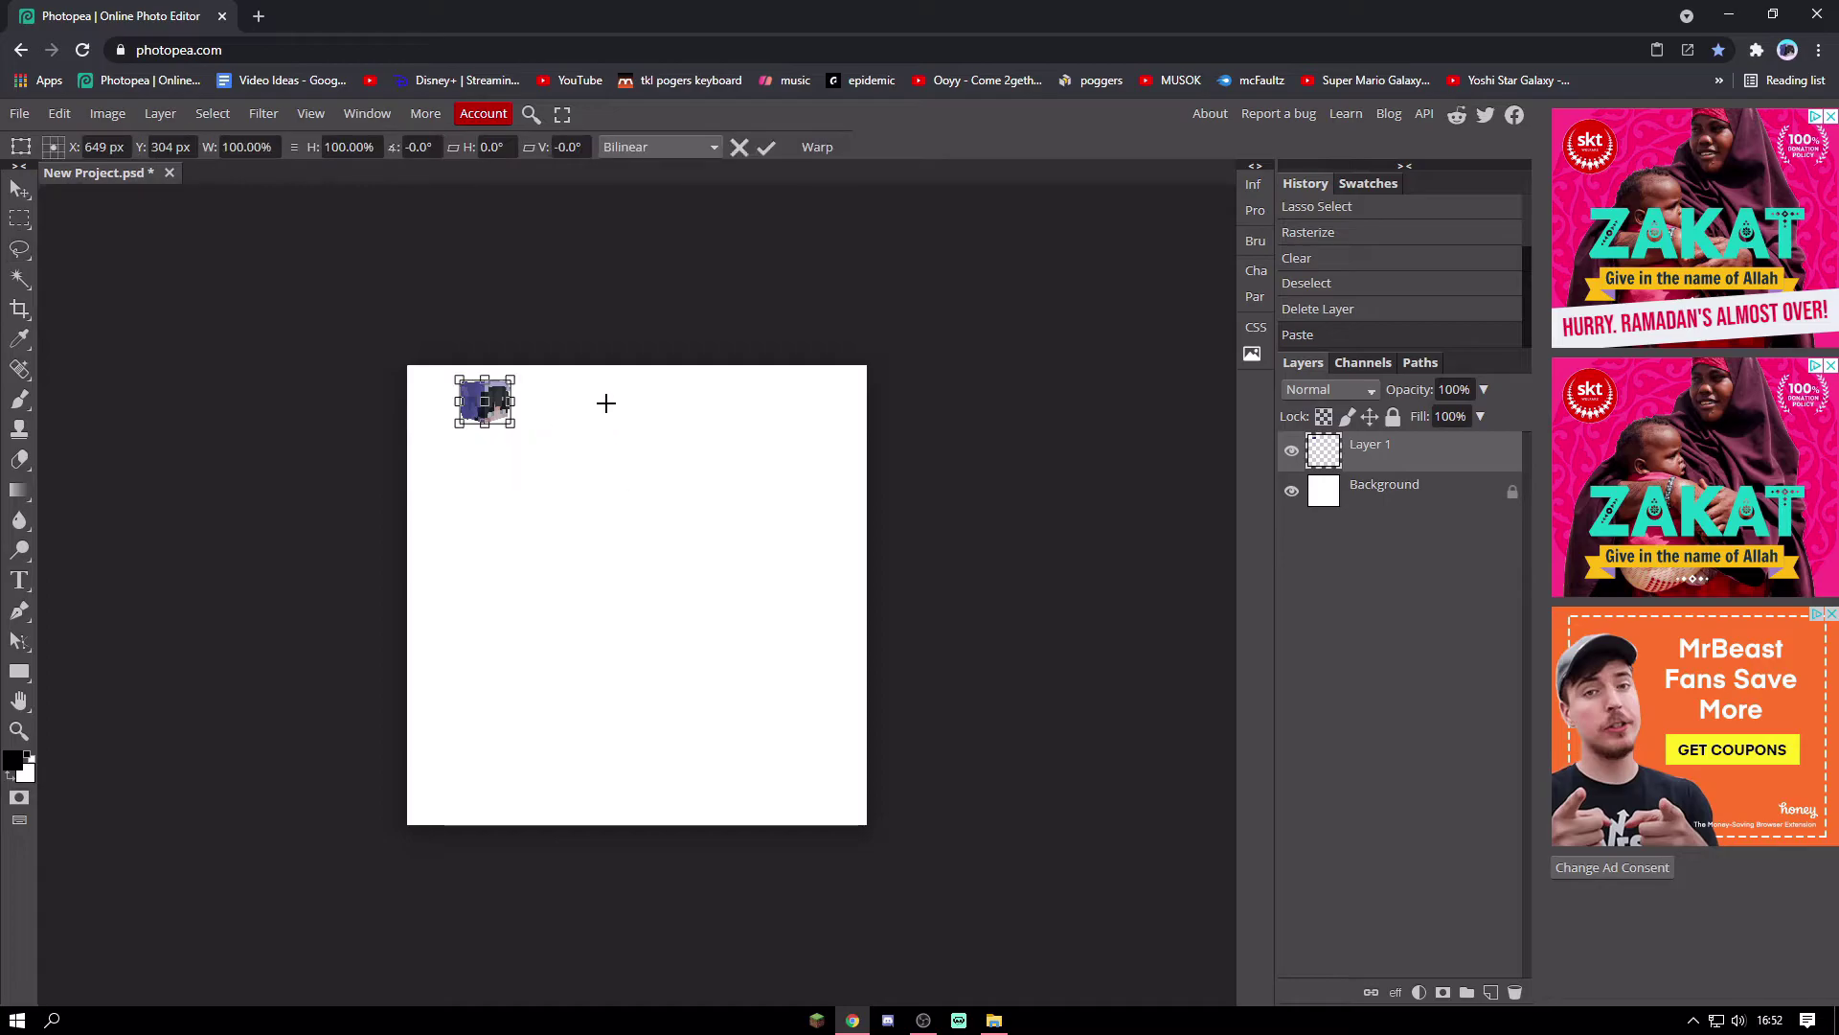
left_click_drag(510, 422, 843, 706)
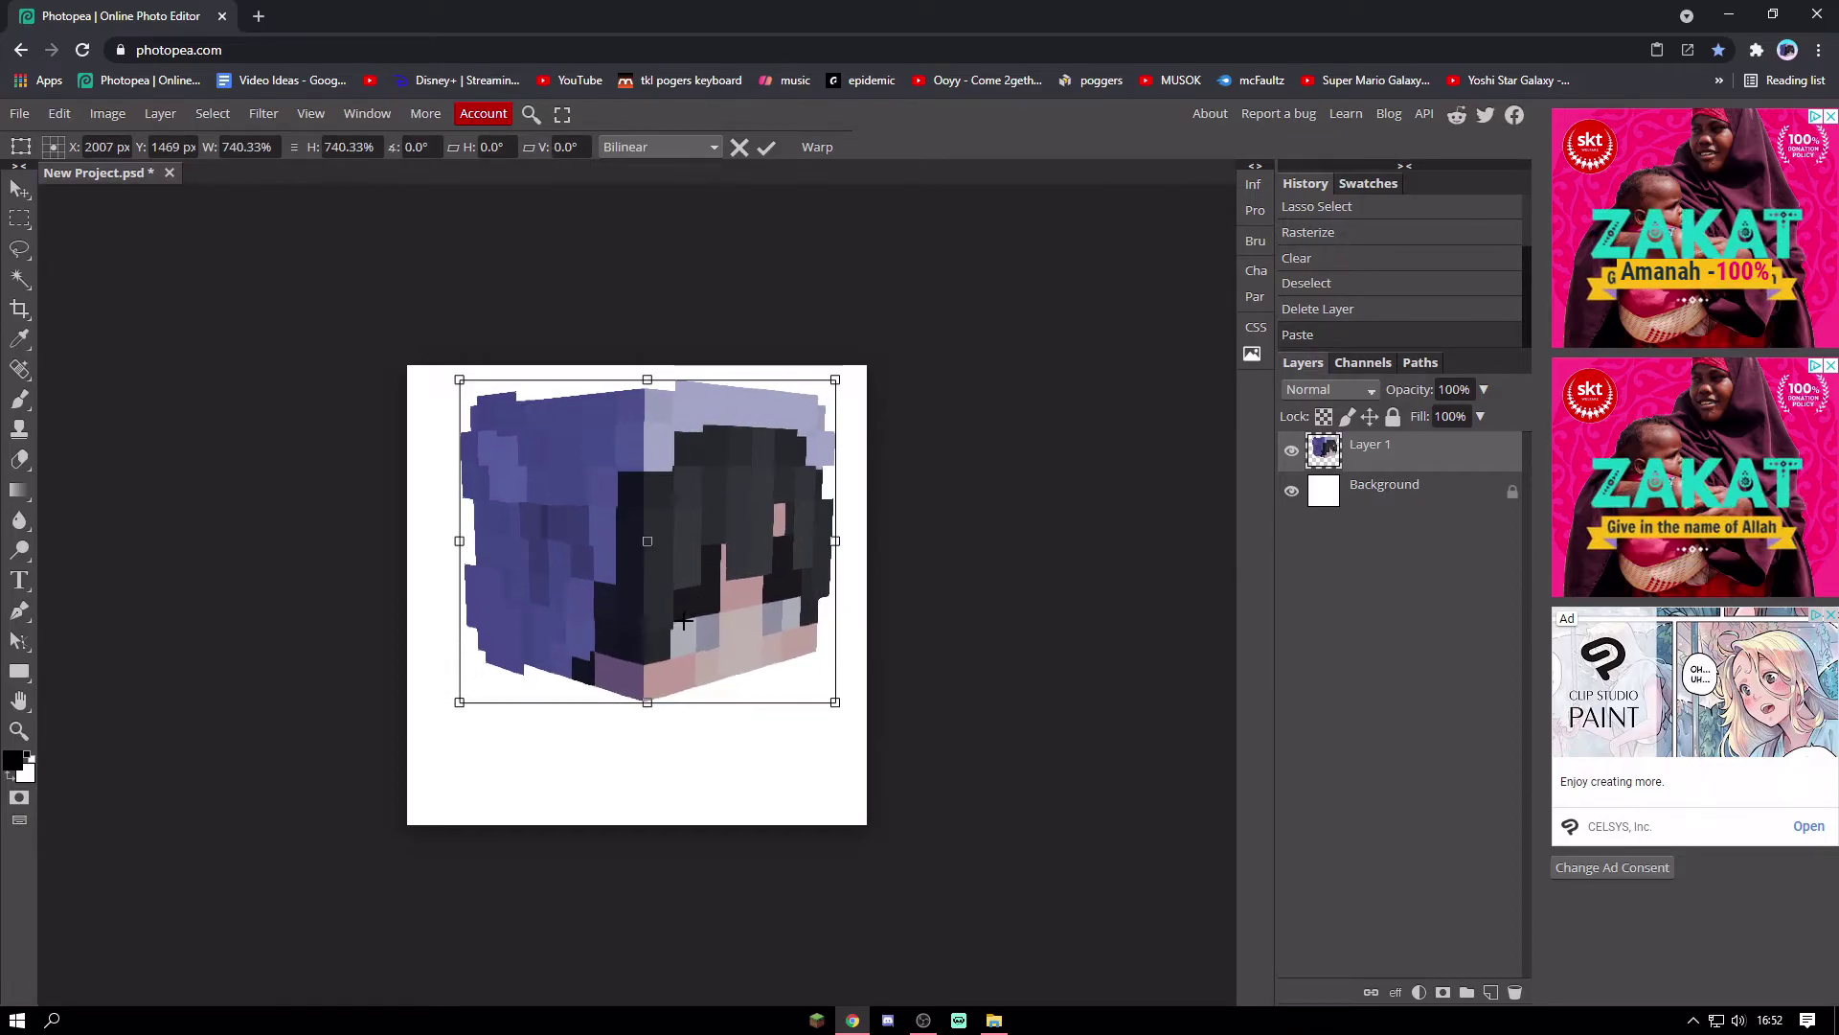
mouse_move(688, 624)
left_mouse_down()
mouse_move(668, 654)
mouse_move(668, 613)
left_mouse_up()
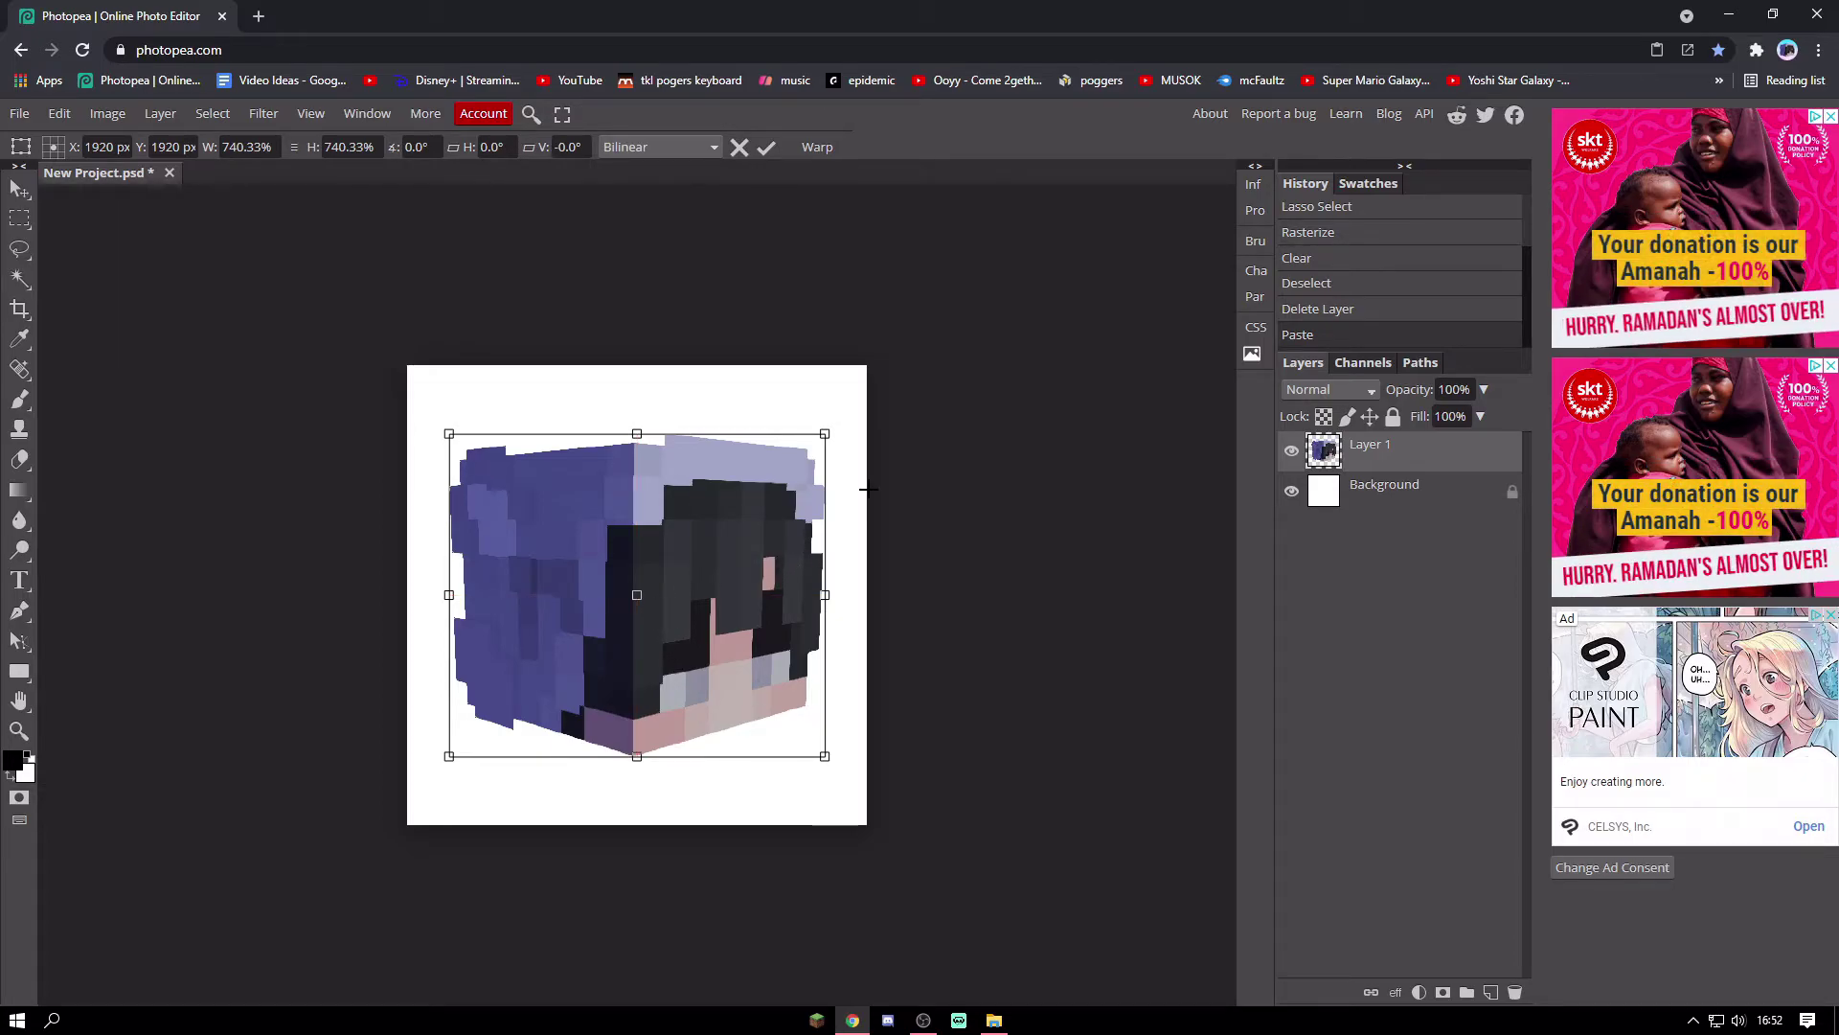
key("Return")
key("ctrl+d")
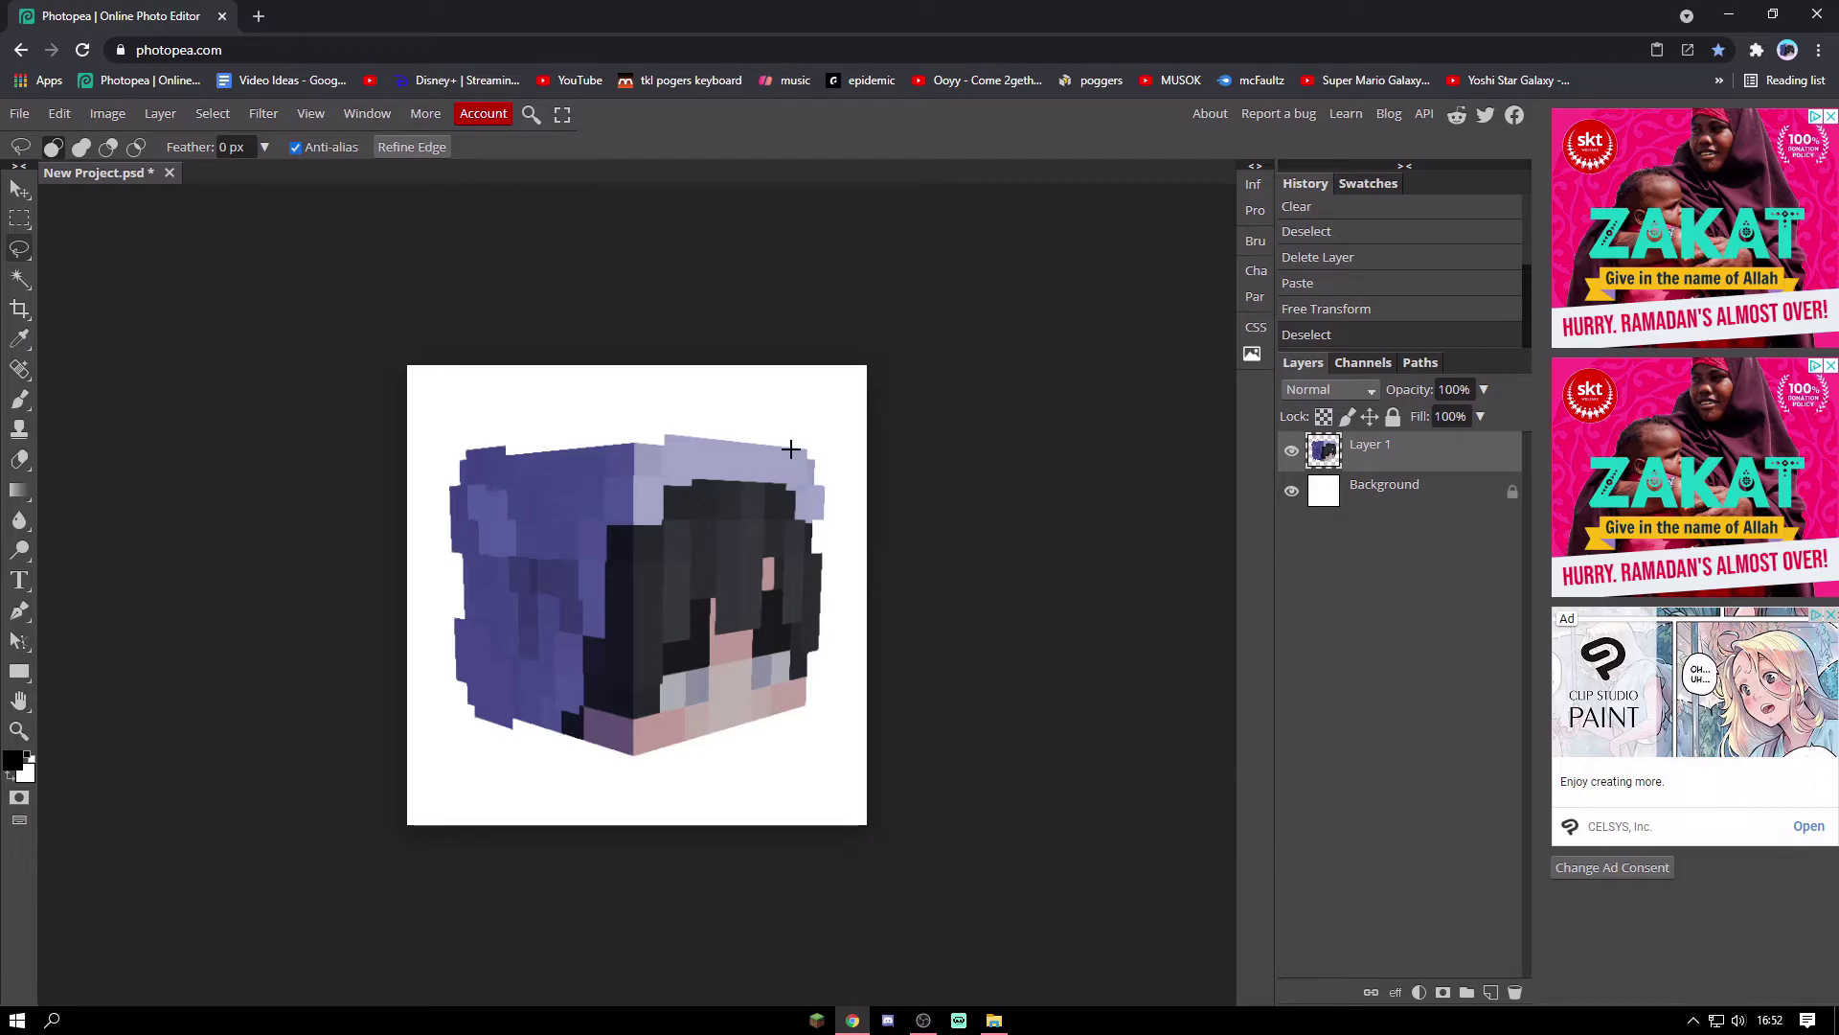
left_click(258, 16)
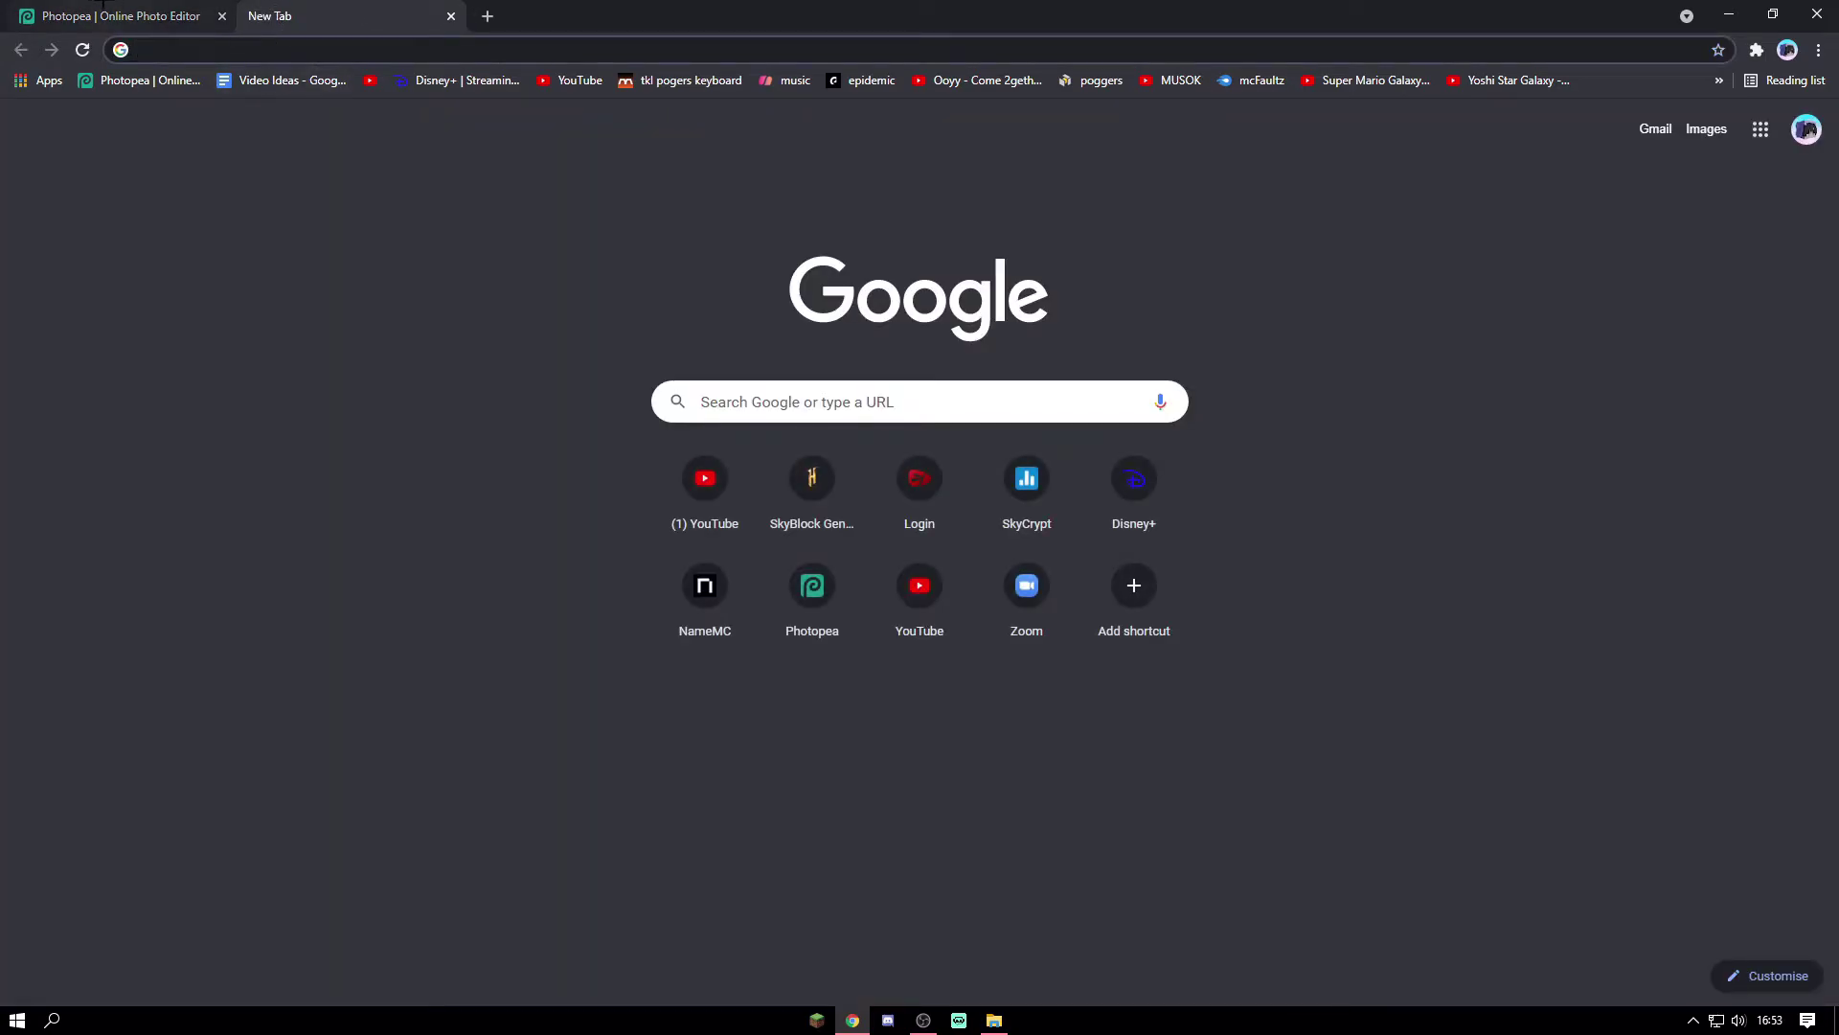
left_click(121, 16)
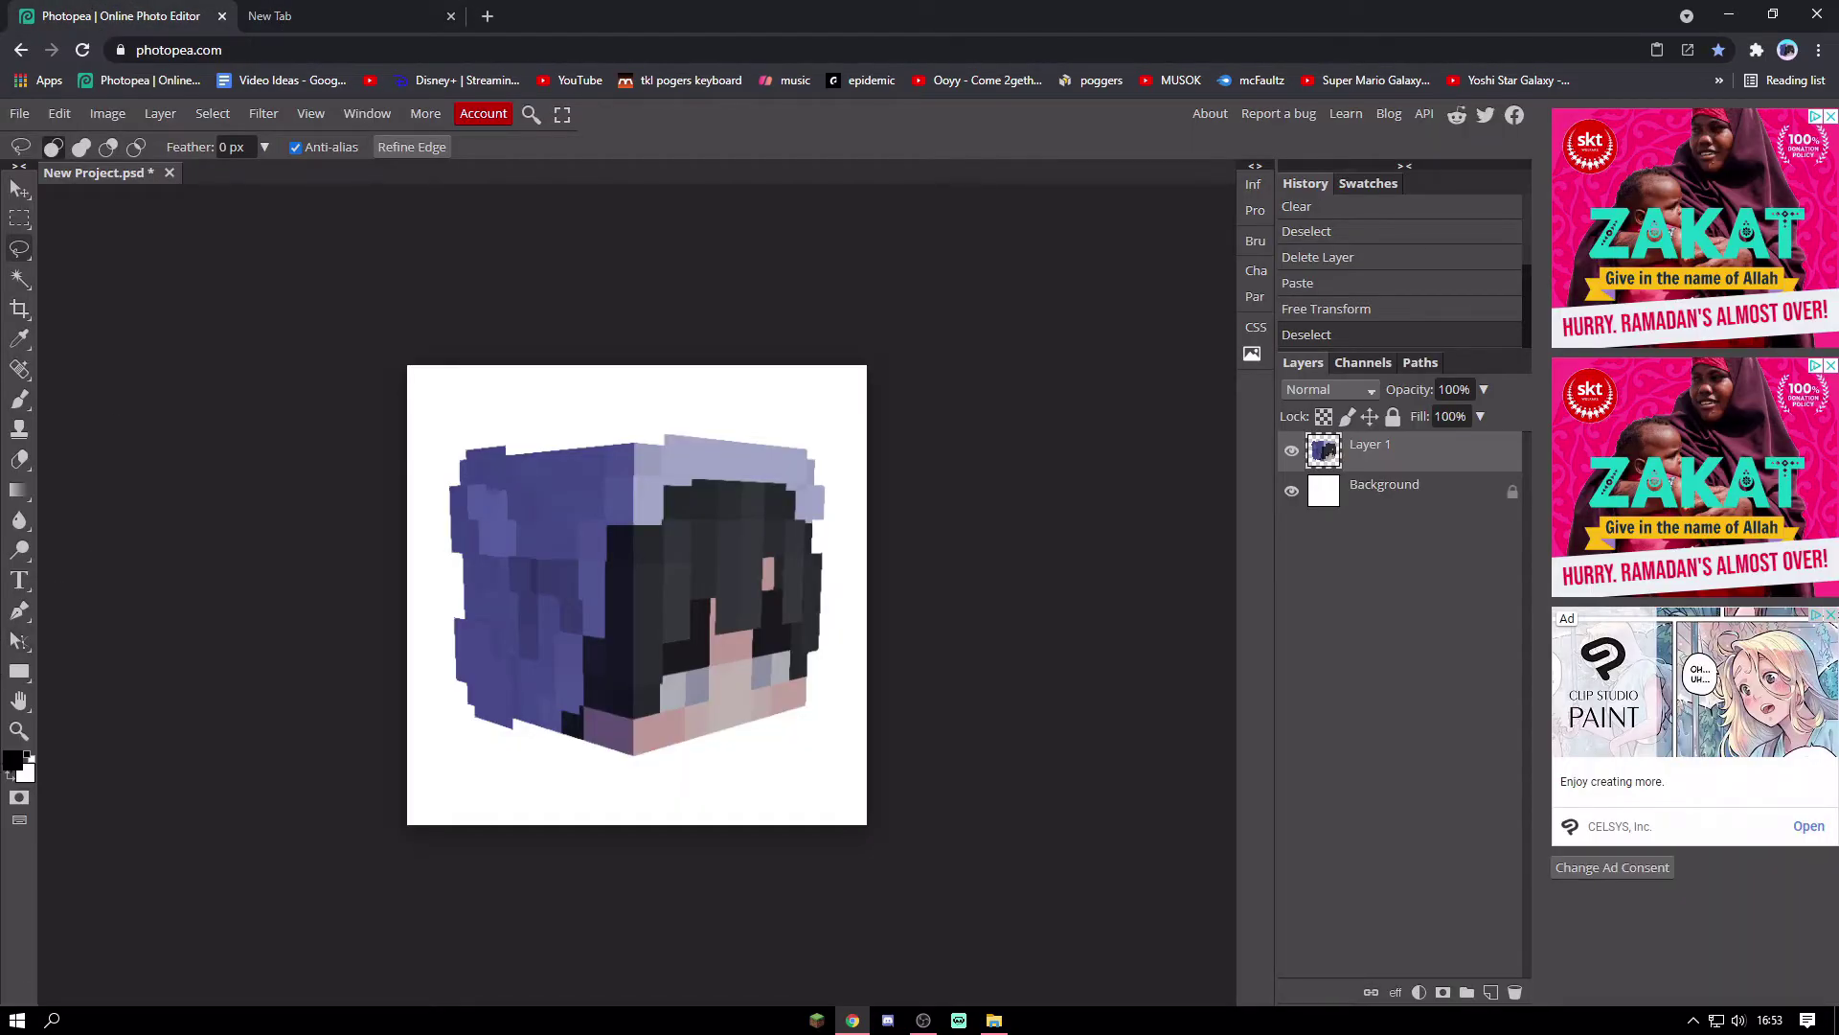
Search the web for "pastel background" in the empty browser tab.
left_click(271, 8)
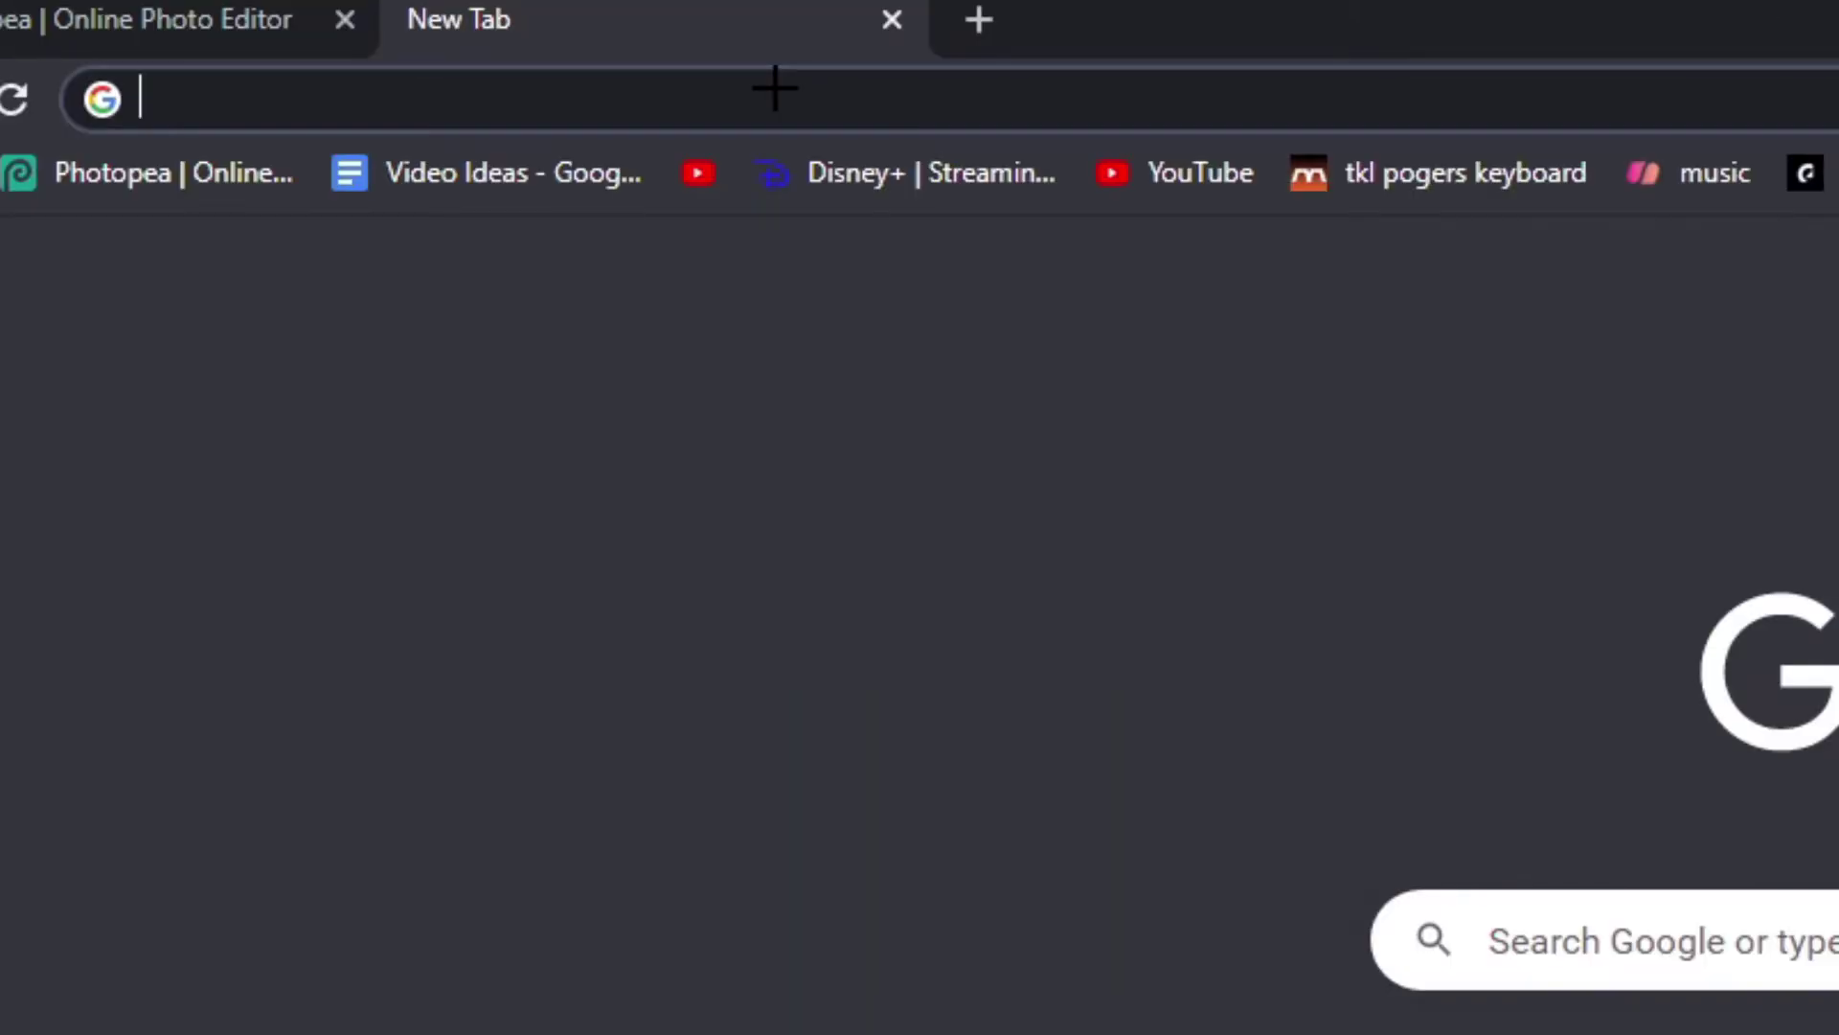
type("pastekl")
key("BackSpace")
key("BackSpace")
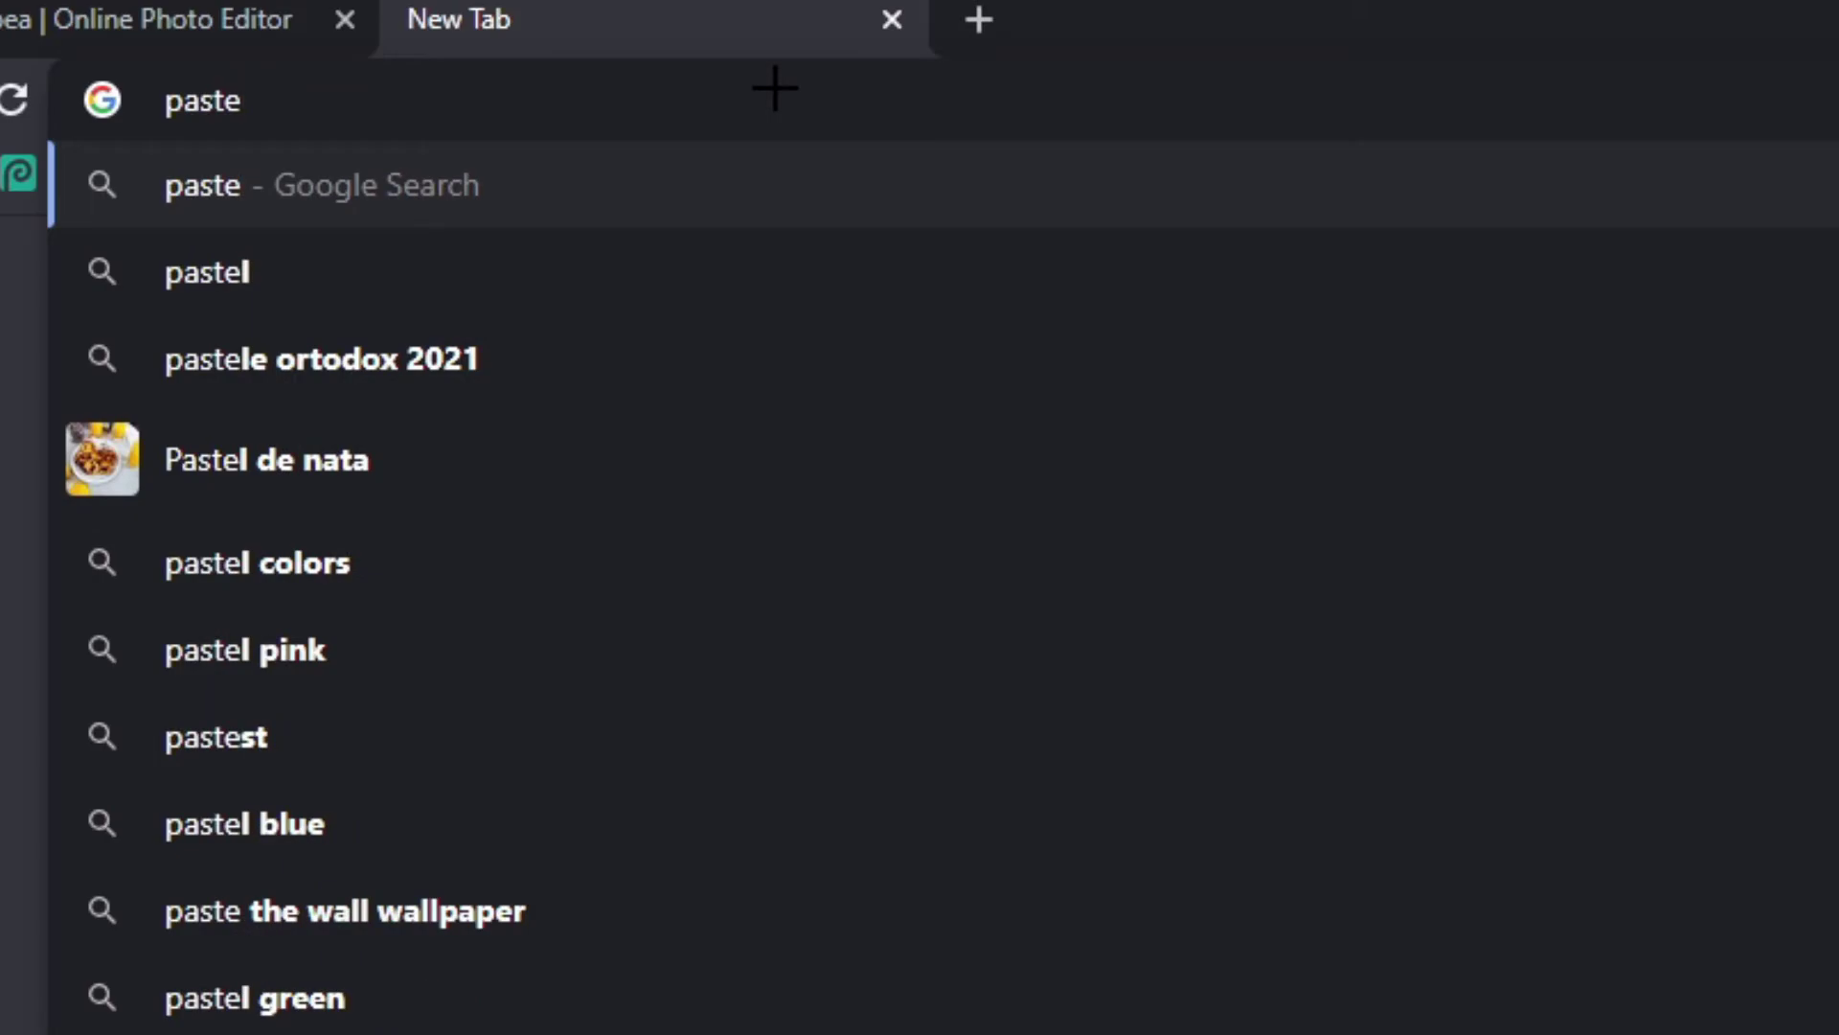
type("l p")
key("BackSpace")
type("background")
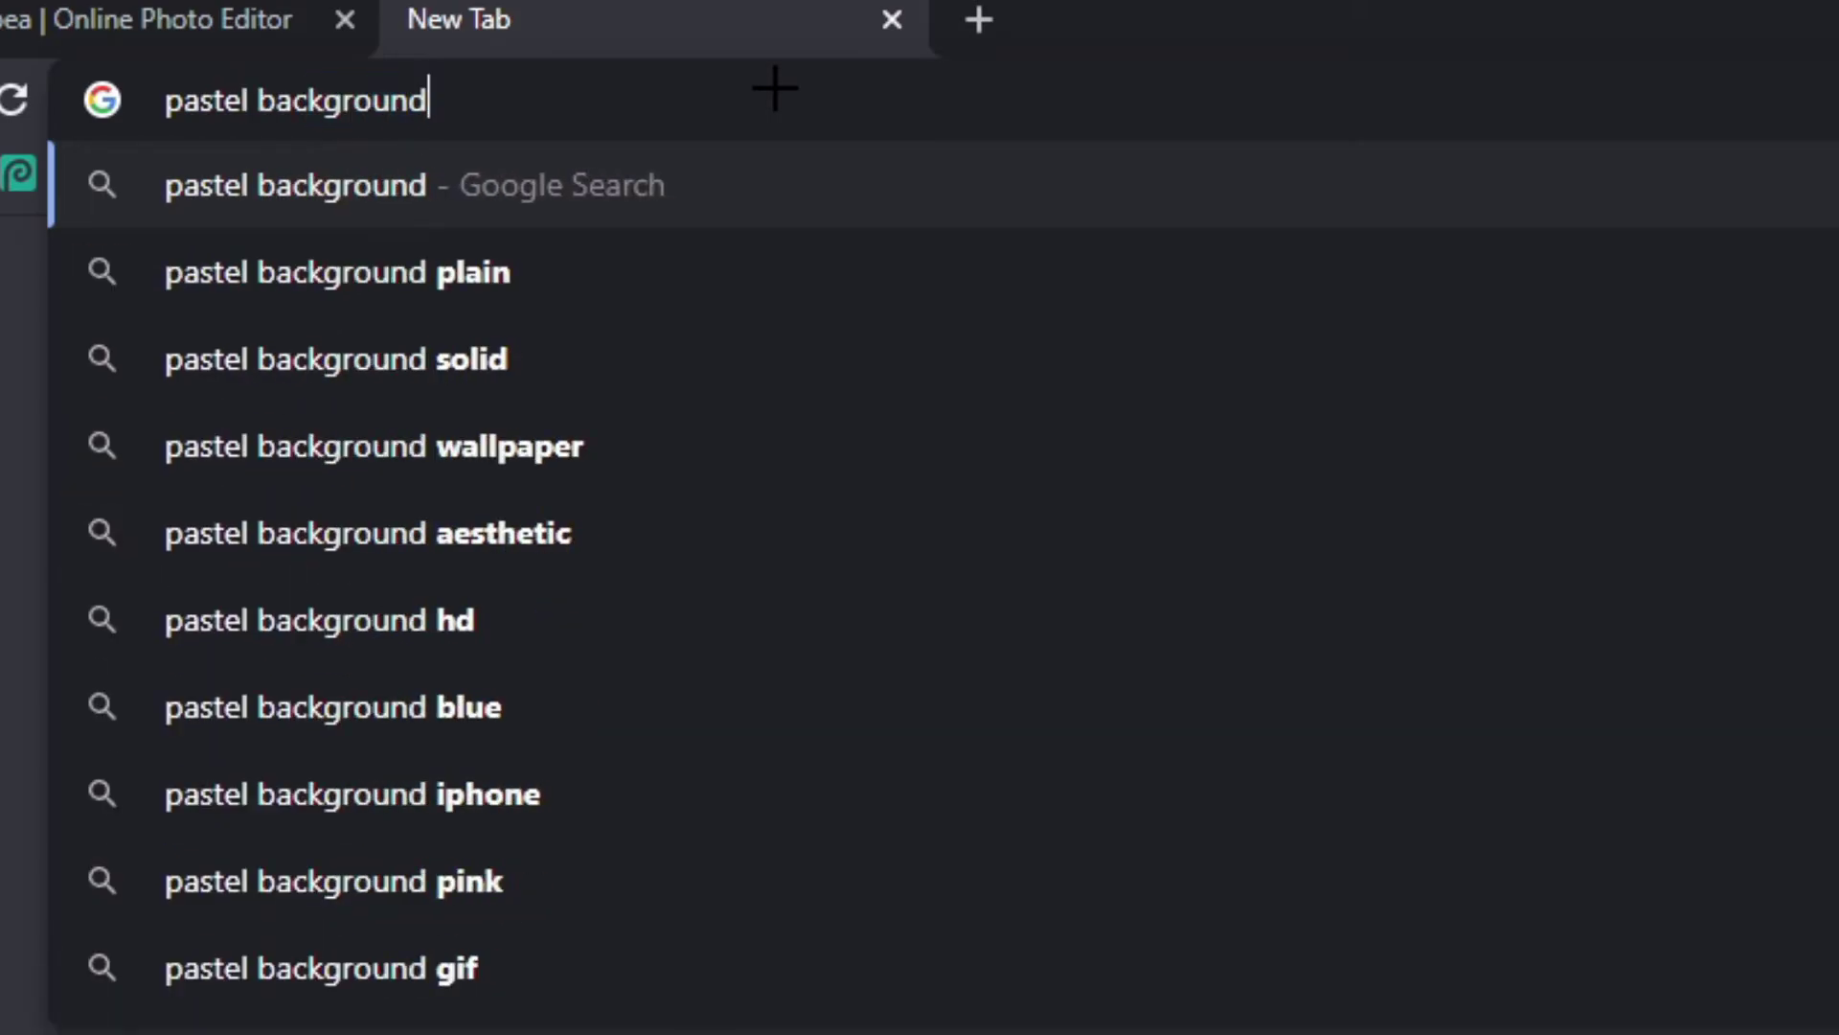
key("Return")
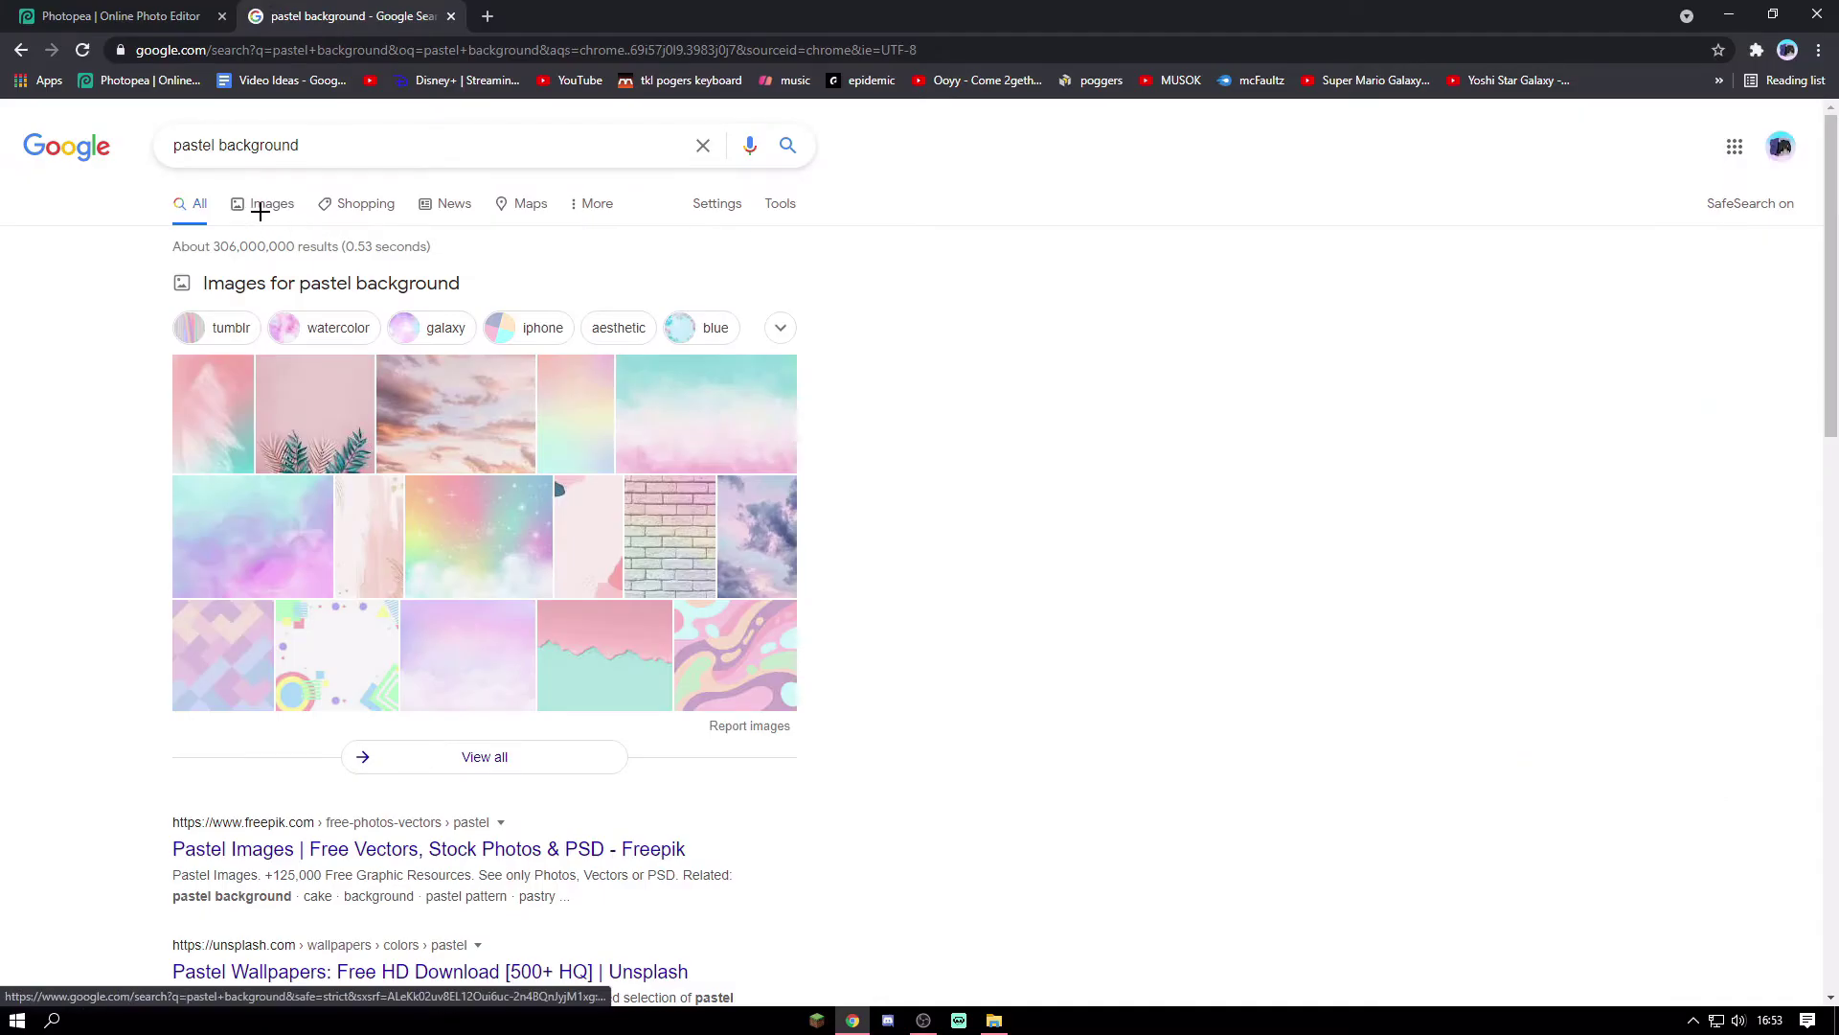
Find the soft pink Freepik pastel picture among the image results and copy the image.
left_click(436, 464)
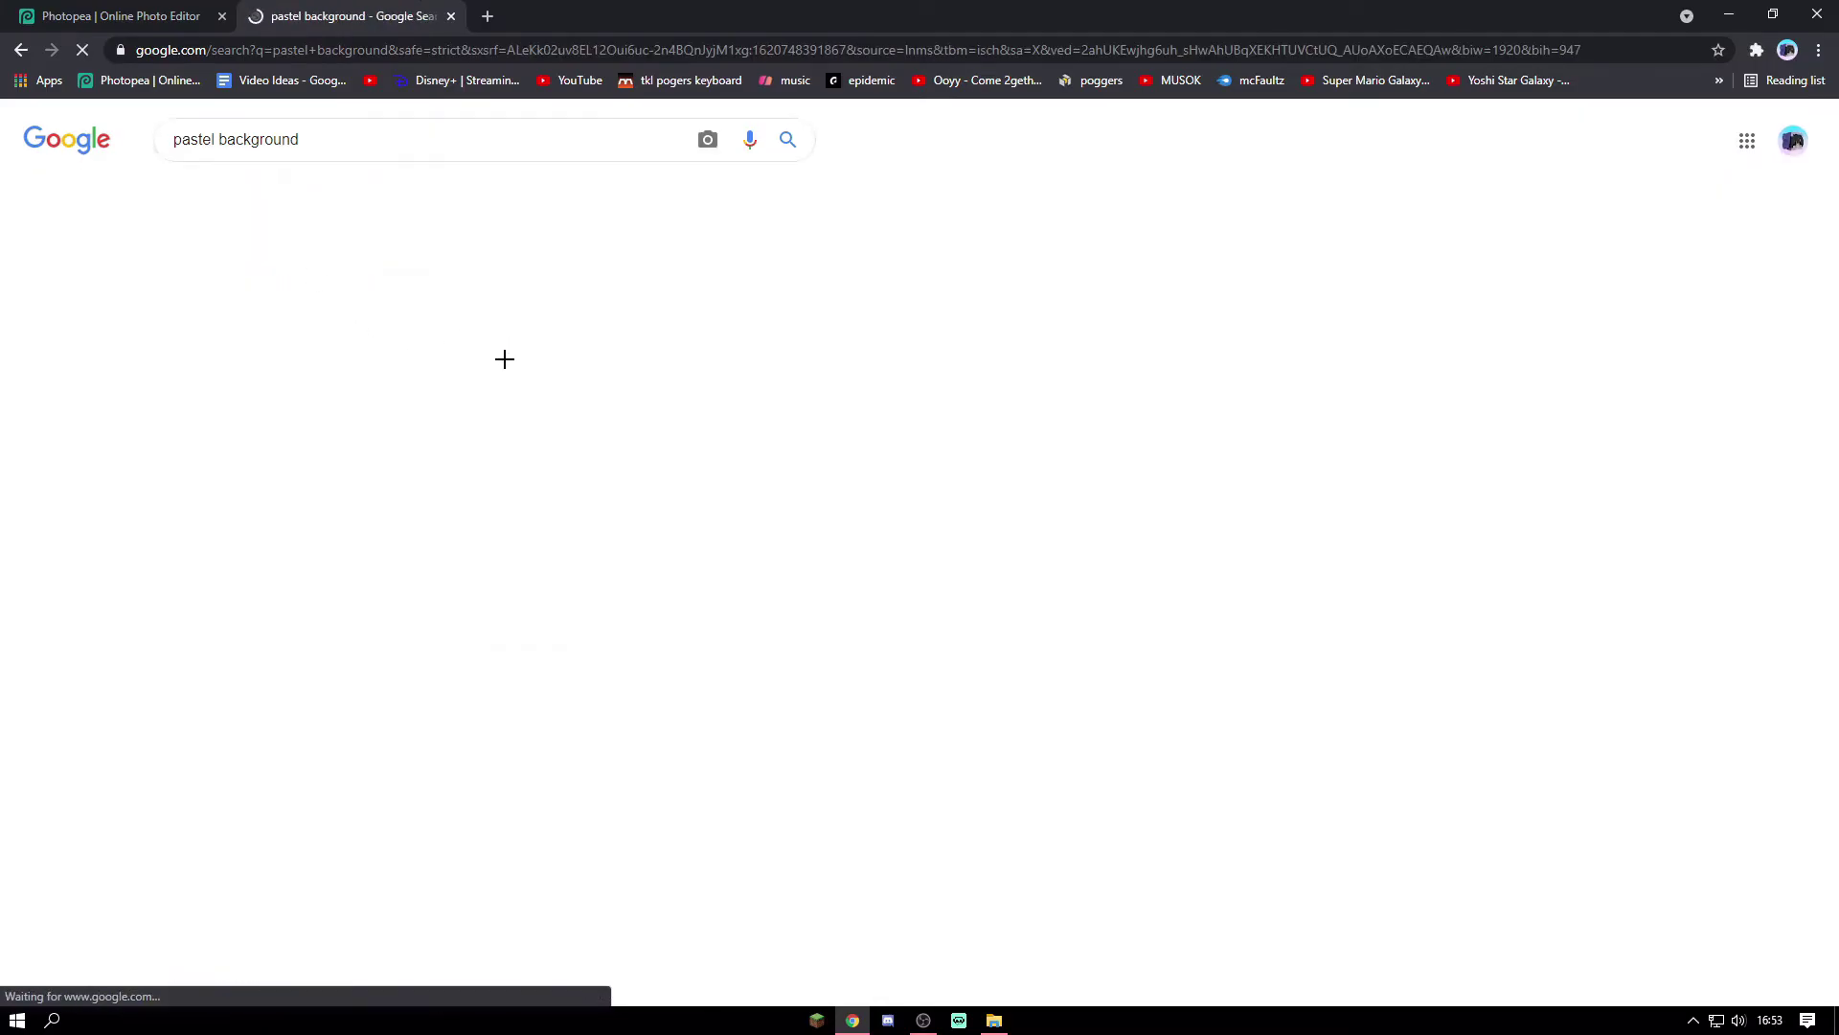
left_click(776, 566)
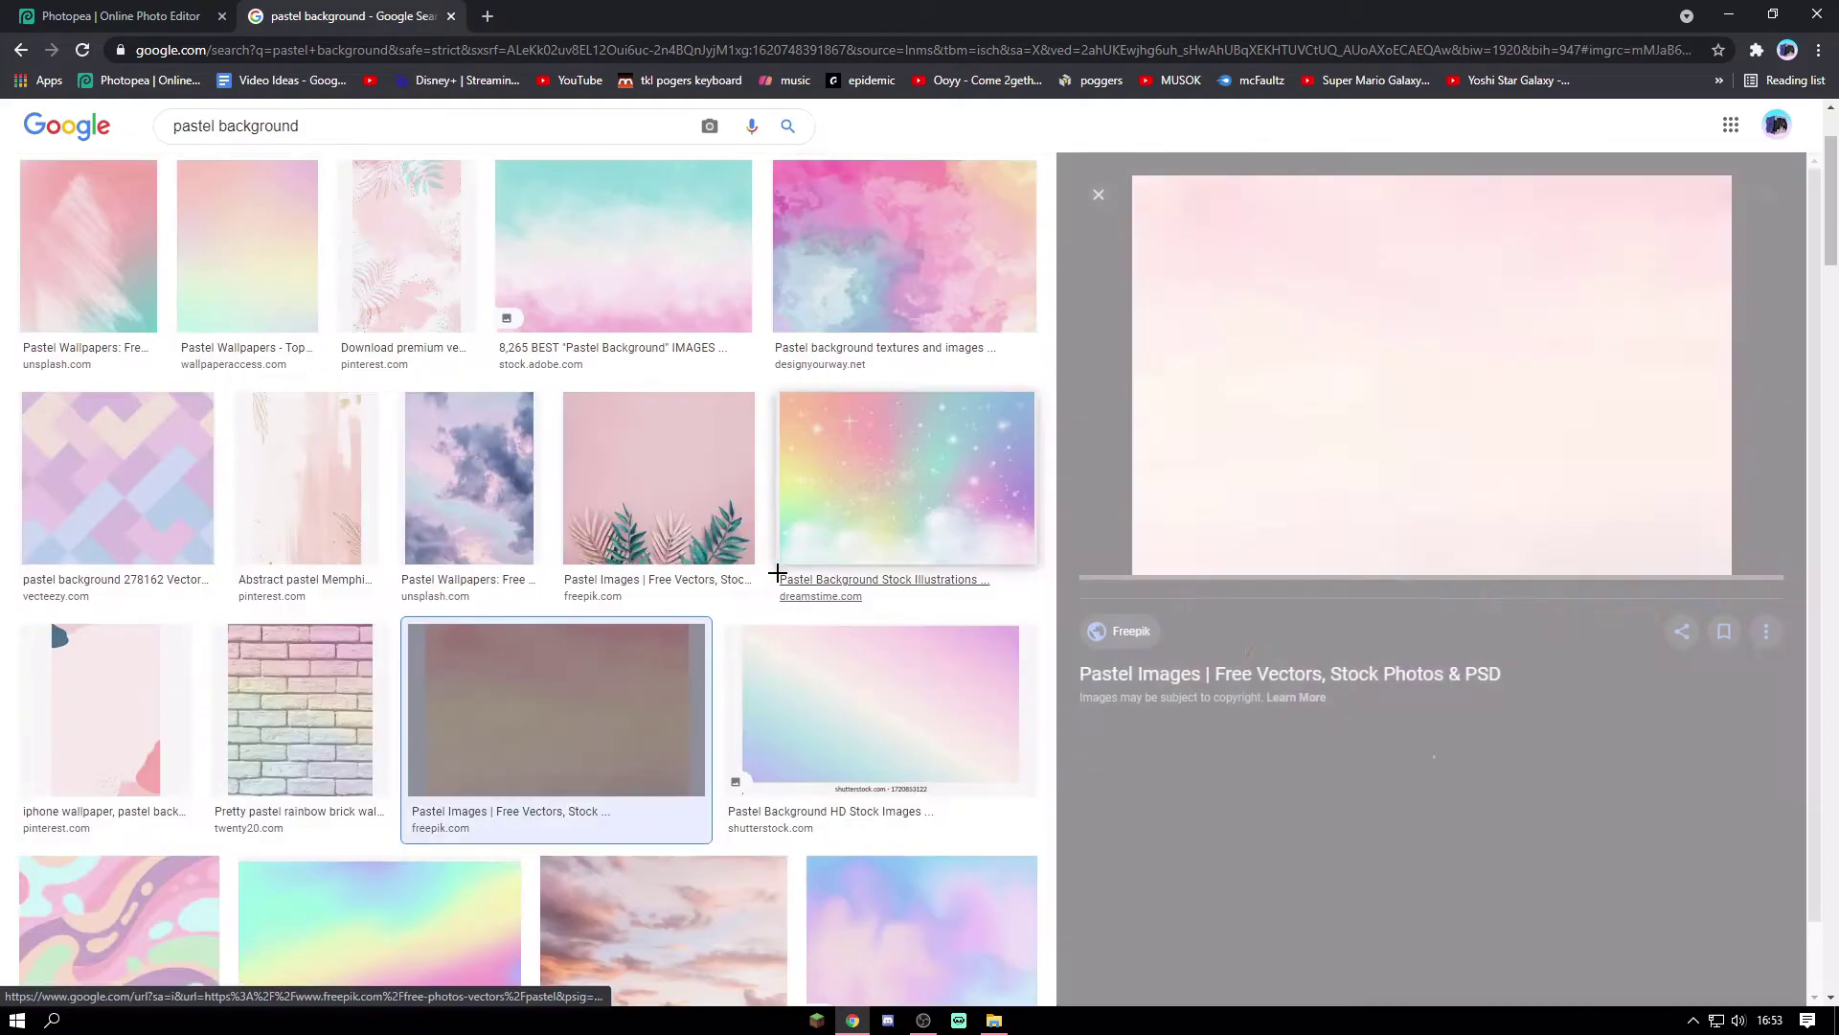
right_click(1437, 374)
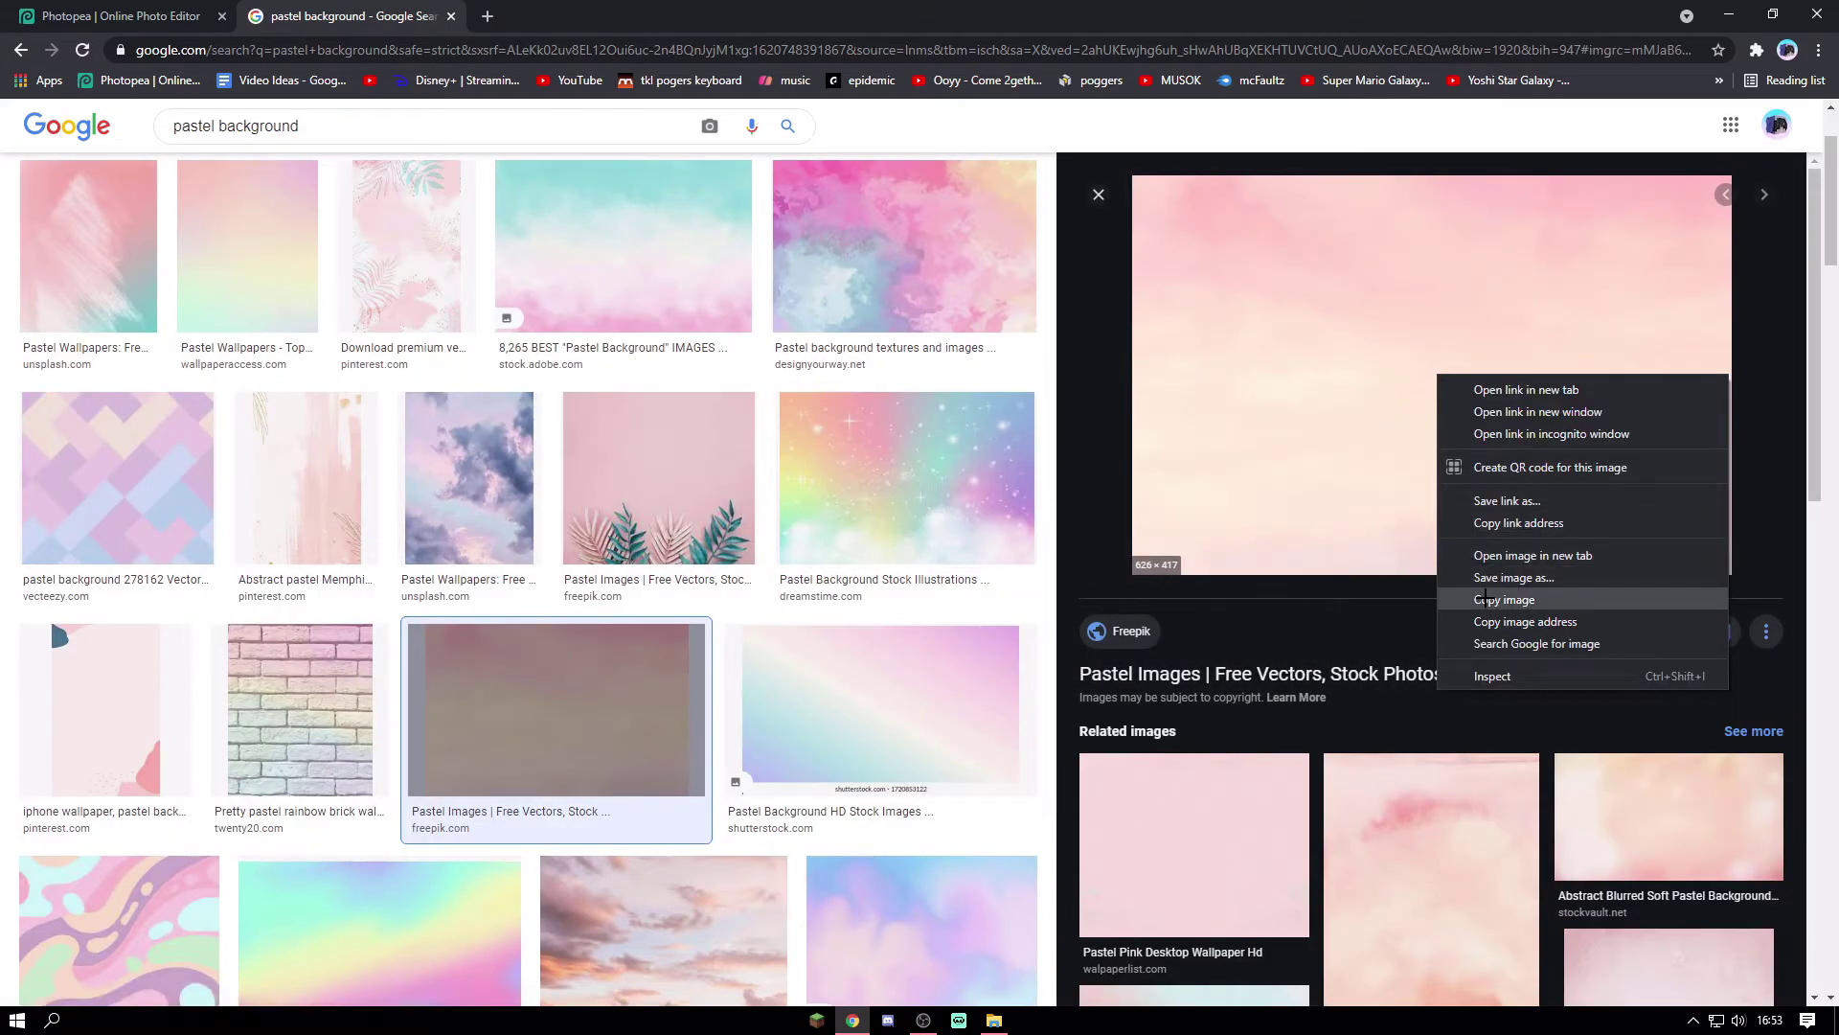
left_click(1486, 601)
Switch back to Photopea, paste the pastel image as a new layer and move it beneath the head layer.
key("ctrl+1")
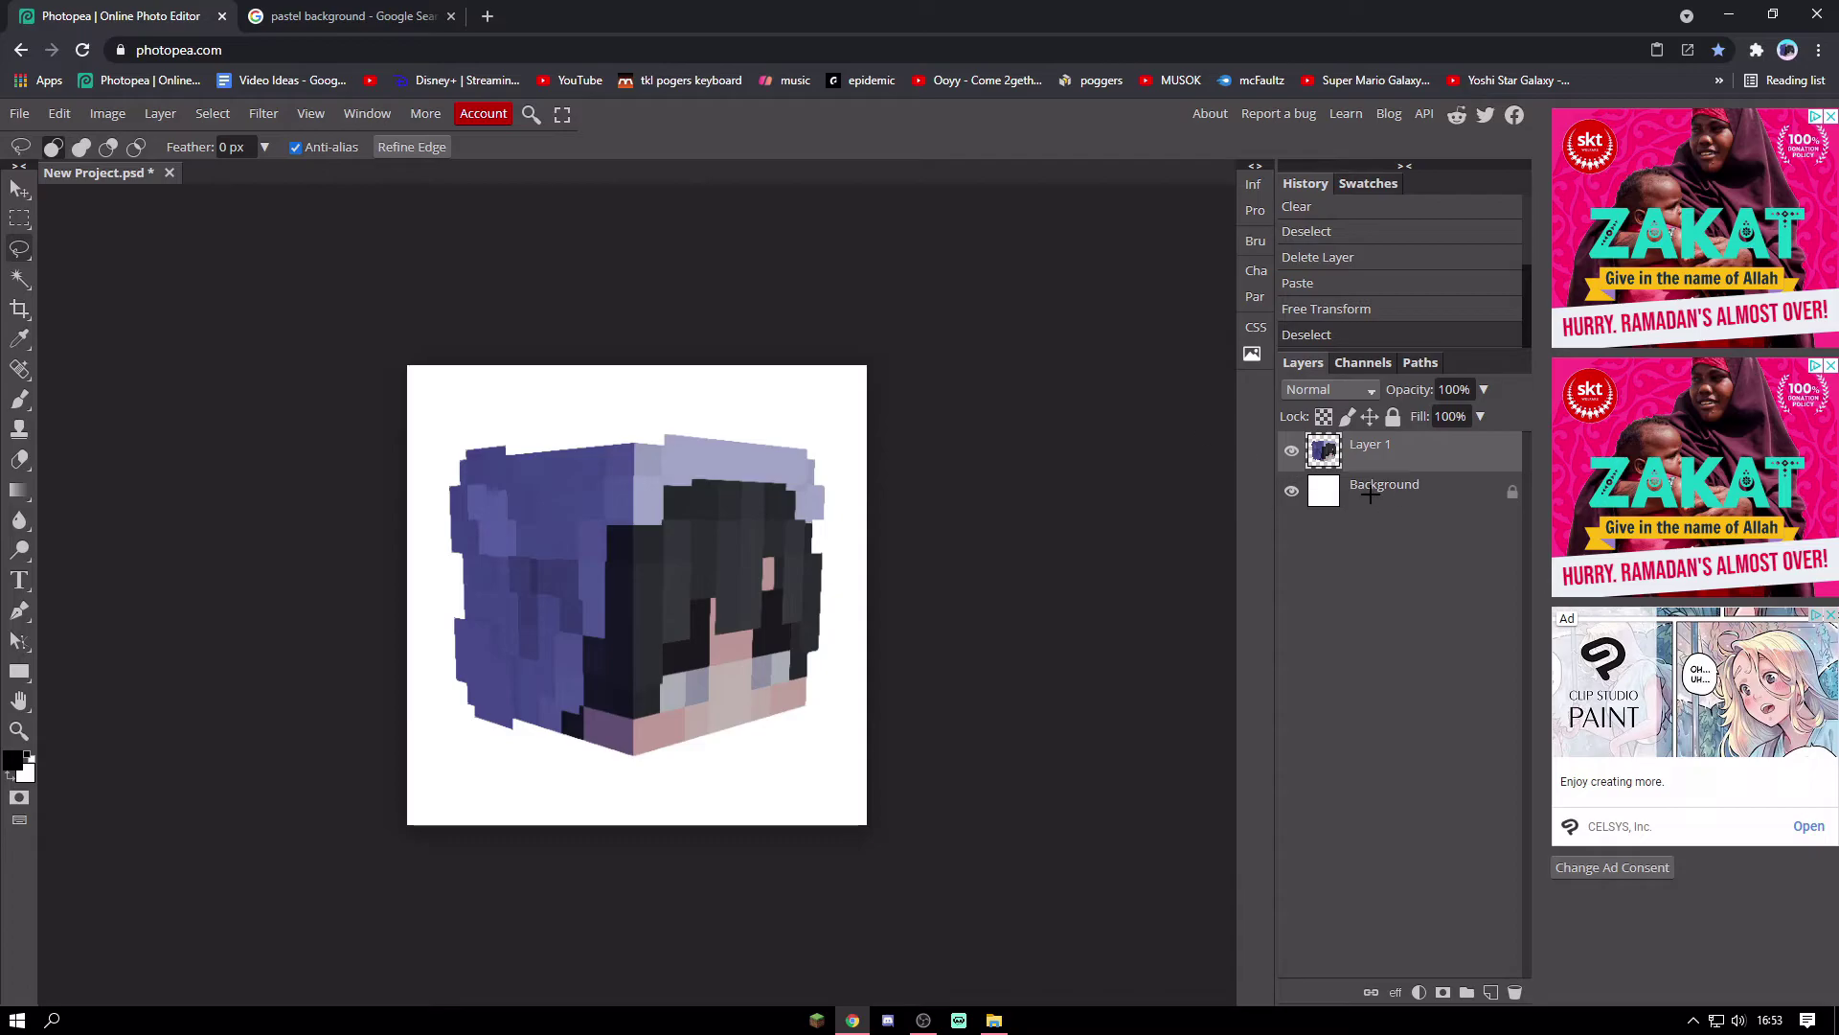
key("ctrl+v")
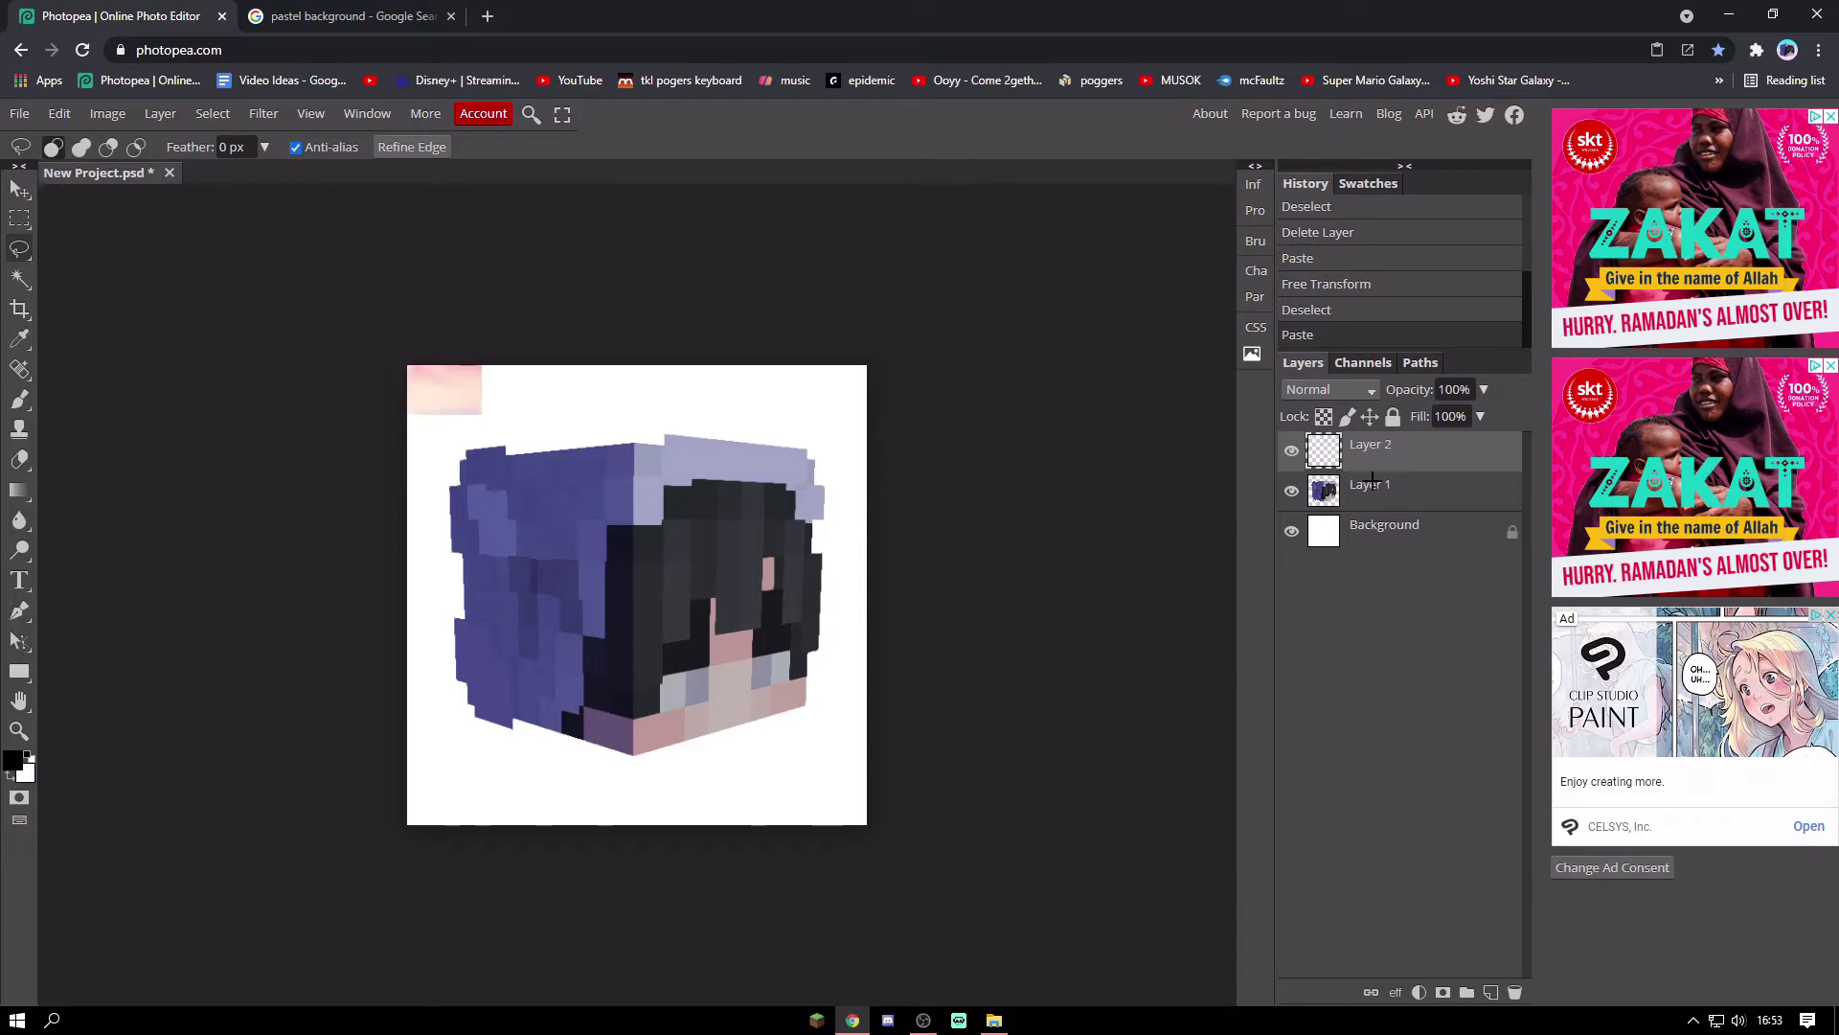
left_click_drag(1389, 448, 1389, 512)
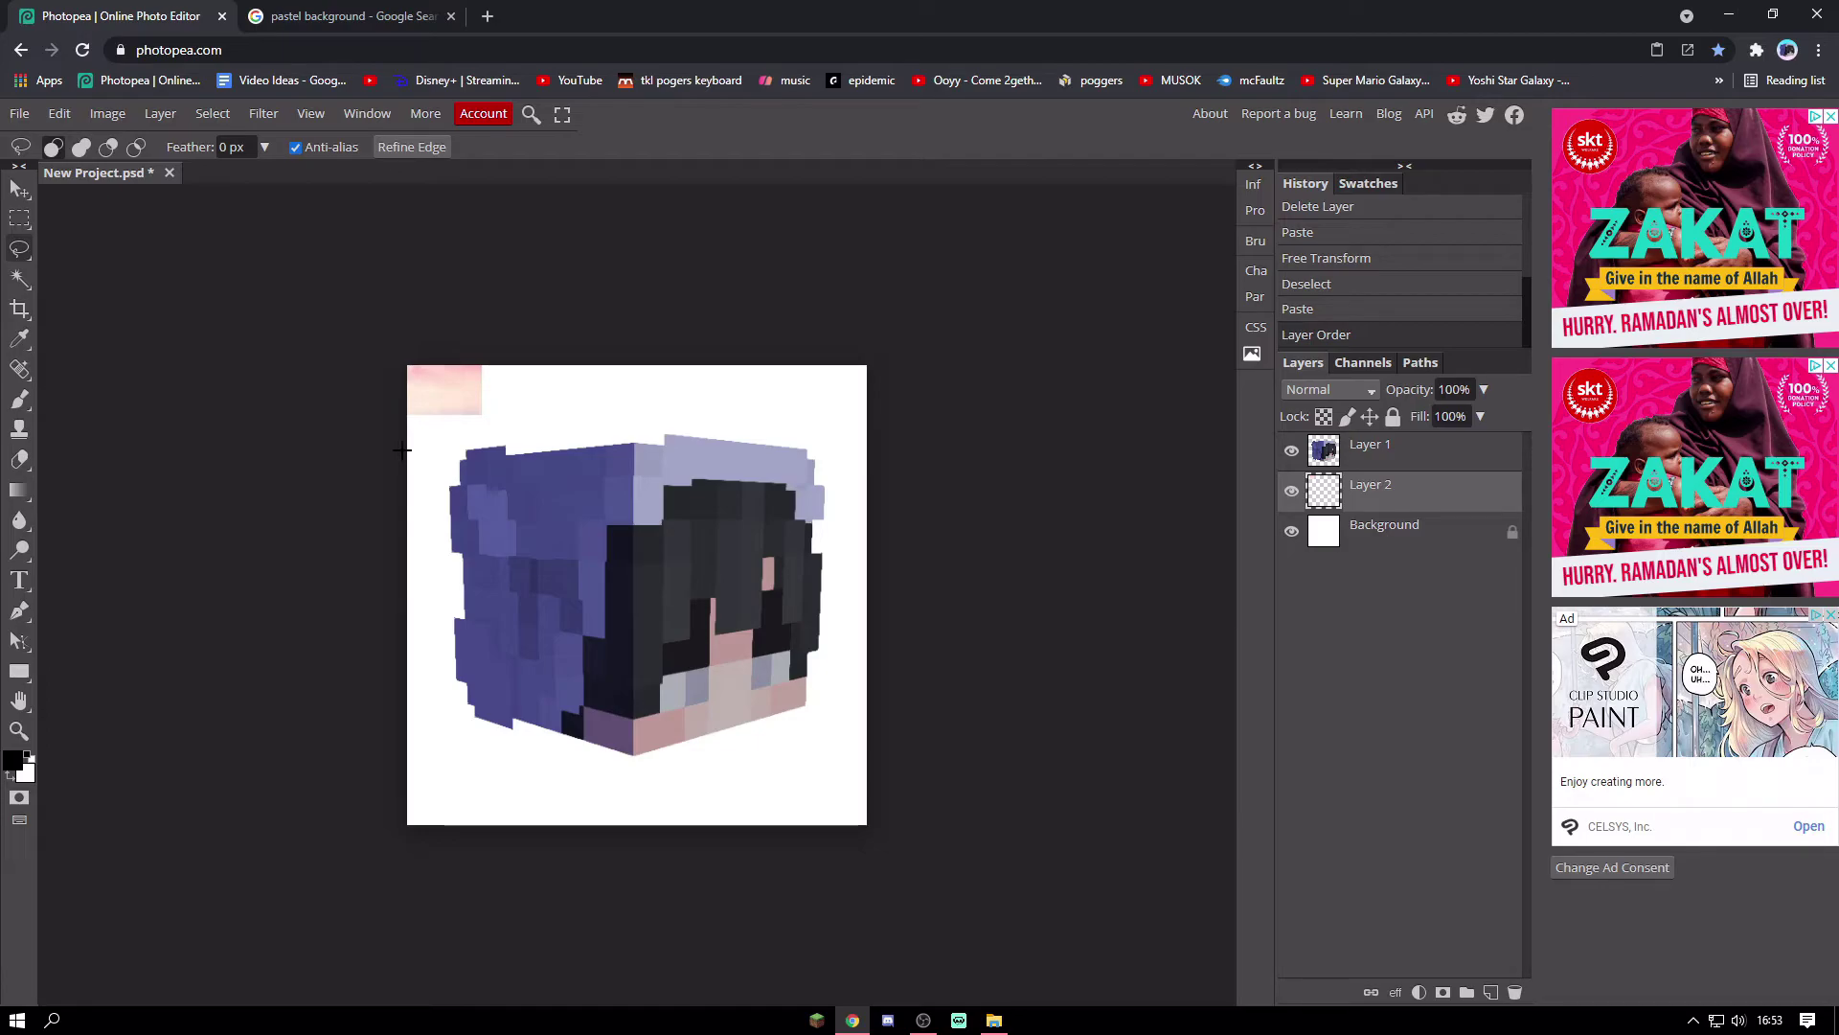
Scale and position the pasted pastel image so it covers the whole canvas behind the head.
key("ctrl+t")
left_click_drag(492, 436, 944, 766)
left_click_drag(740, 630, 728, 656)
key("Return")
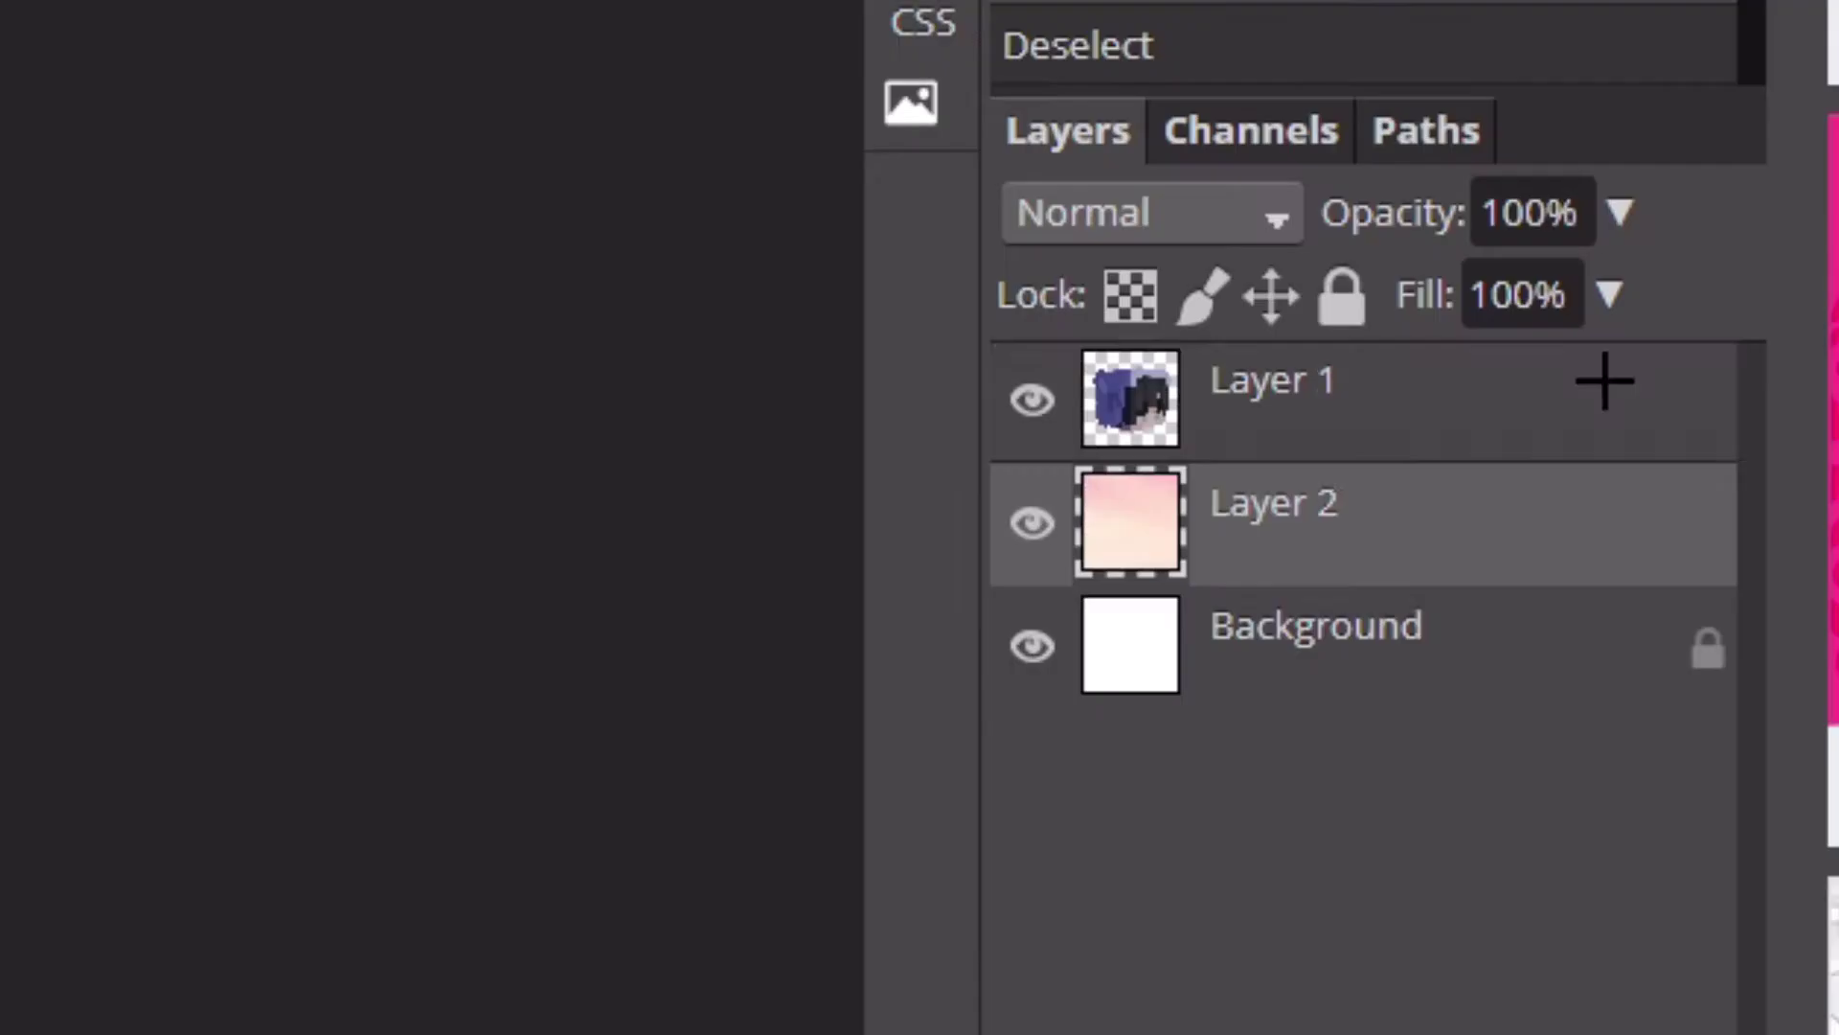
Add a drop shadow to the head layer with 100% opacity, 37 px distance, 23% spread and 70 px size.
left_click(1478, 446)
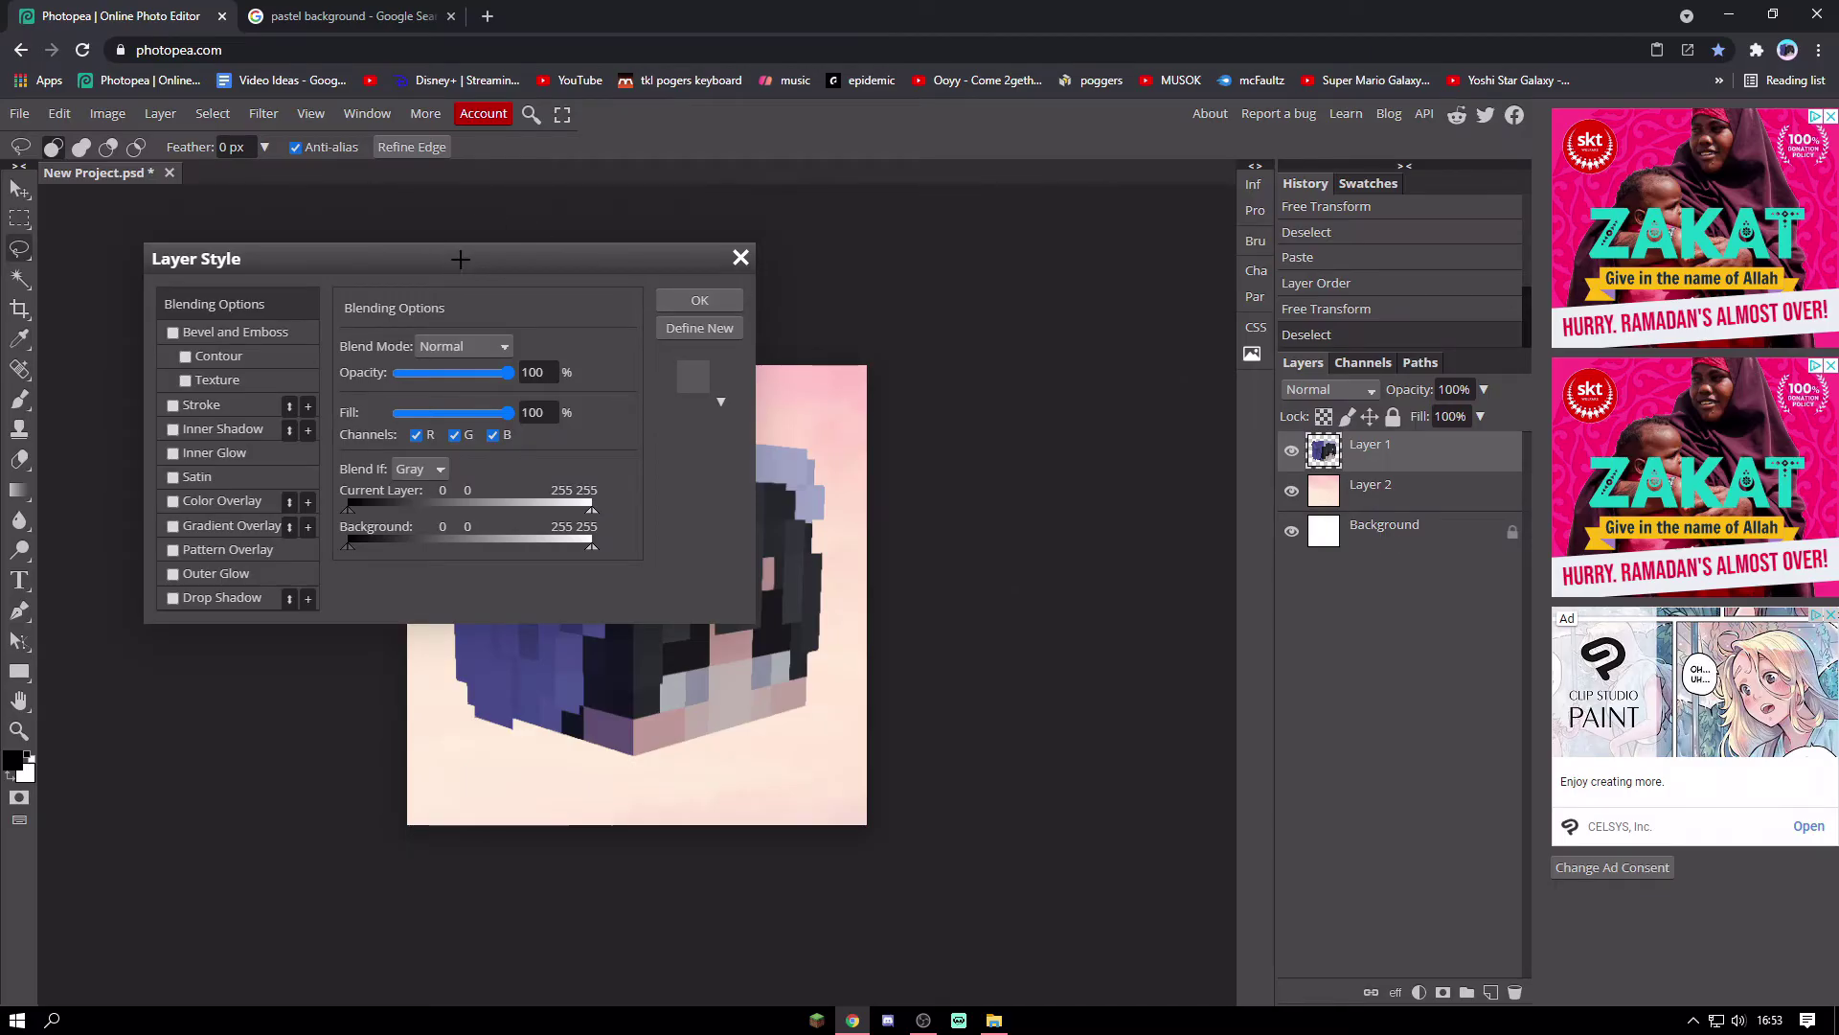
left_click_drag(461, 258, 1226, 305)
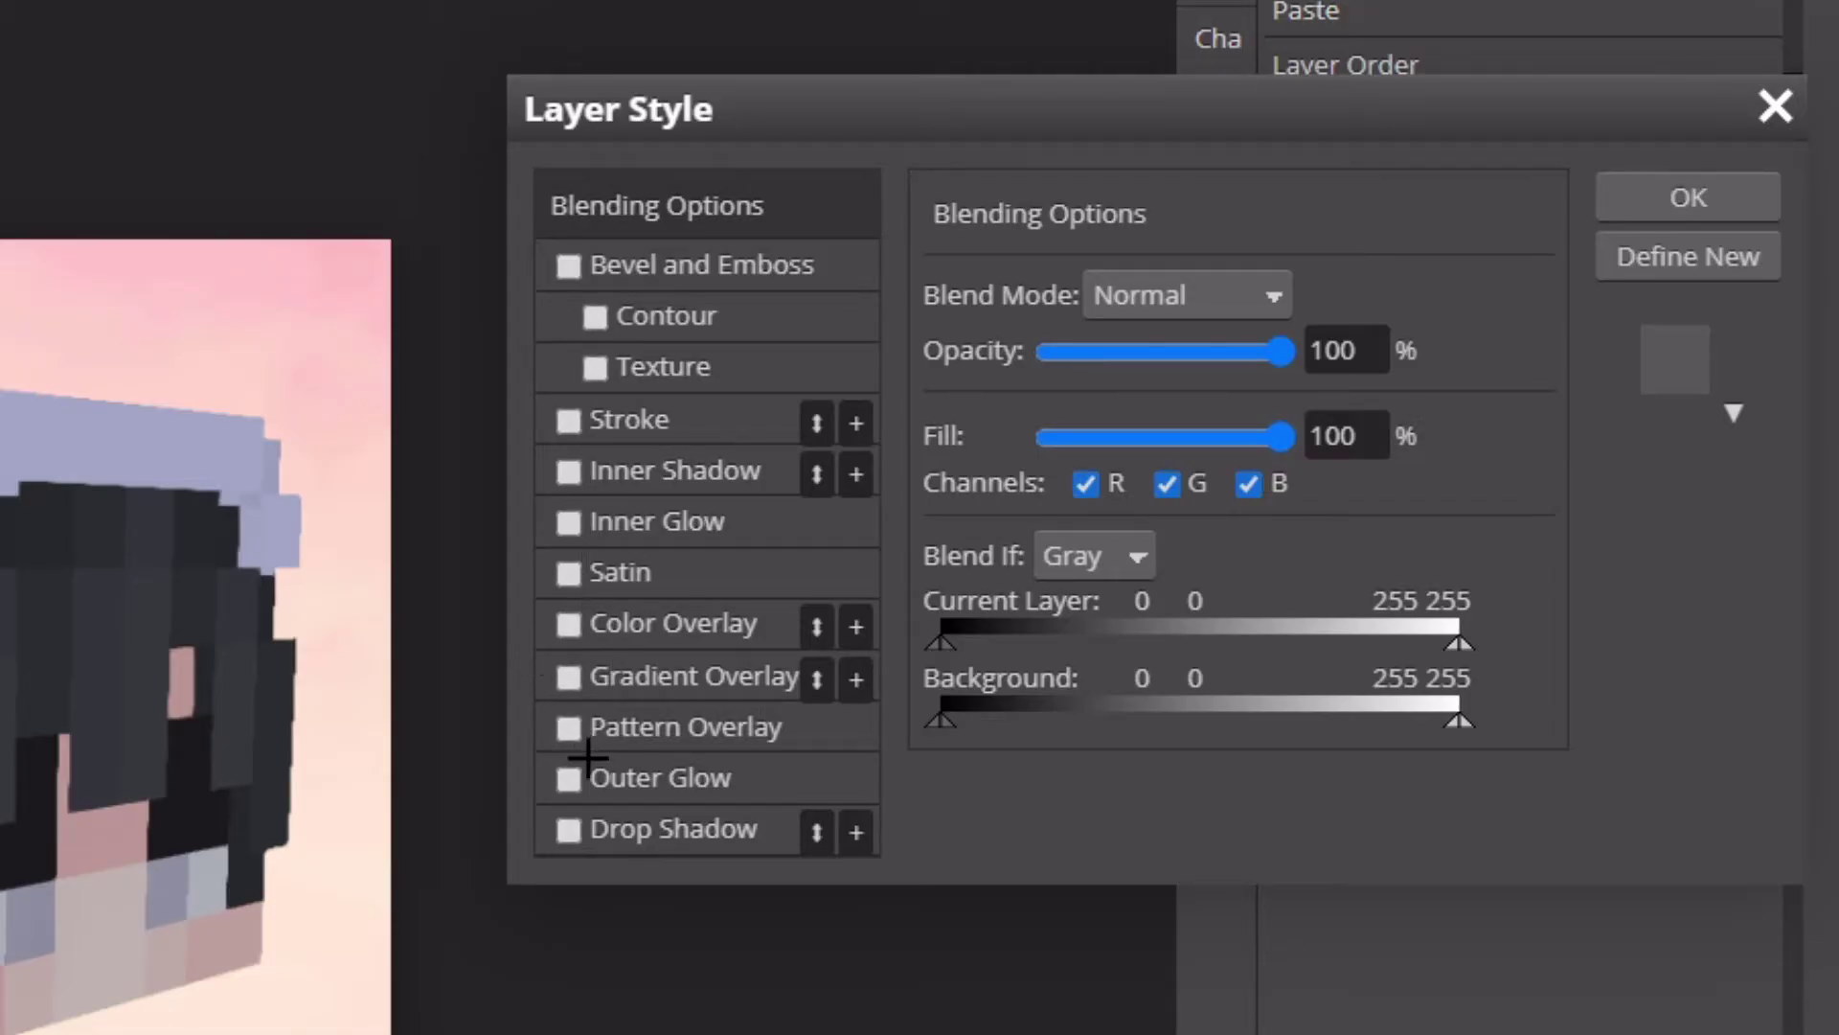
left_click(571, 830)
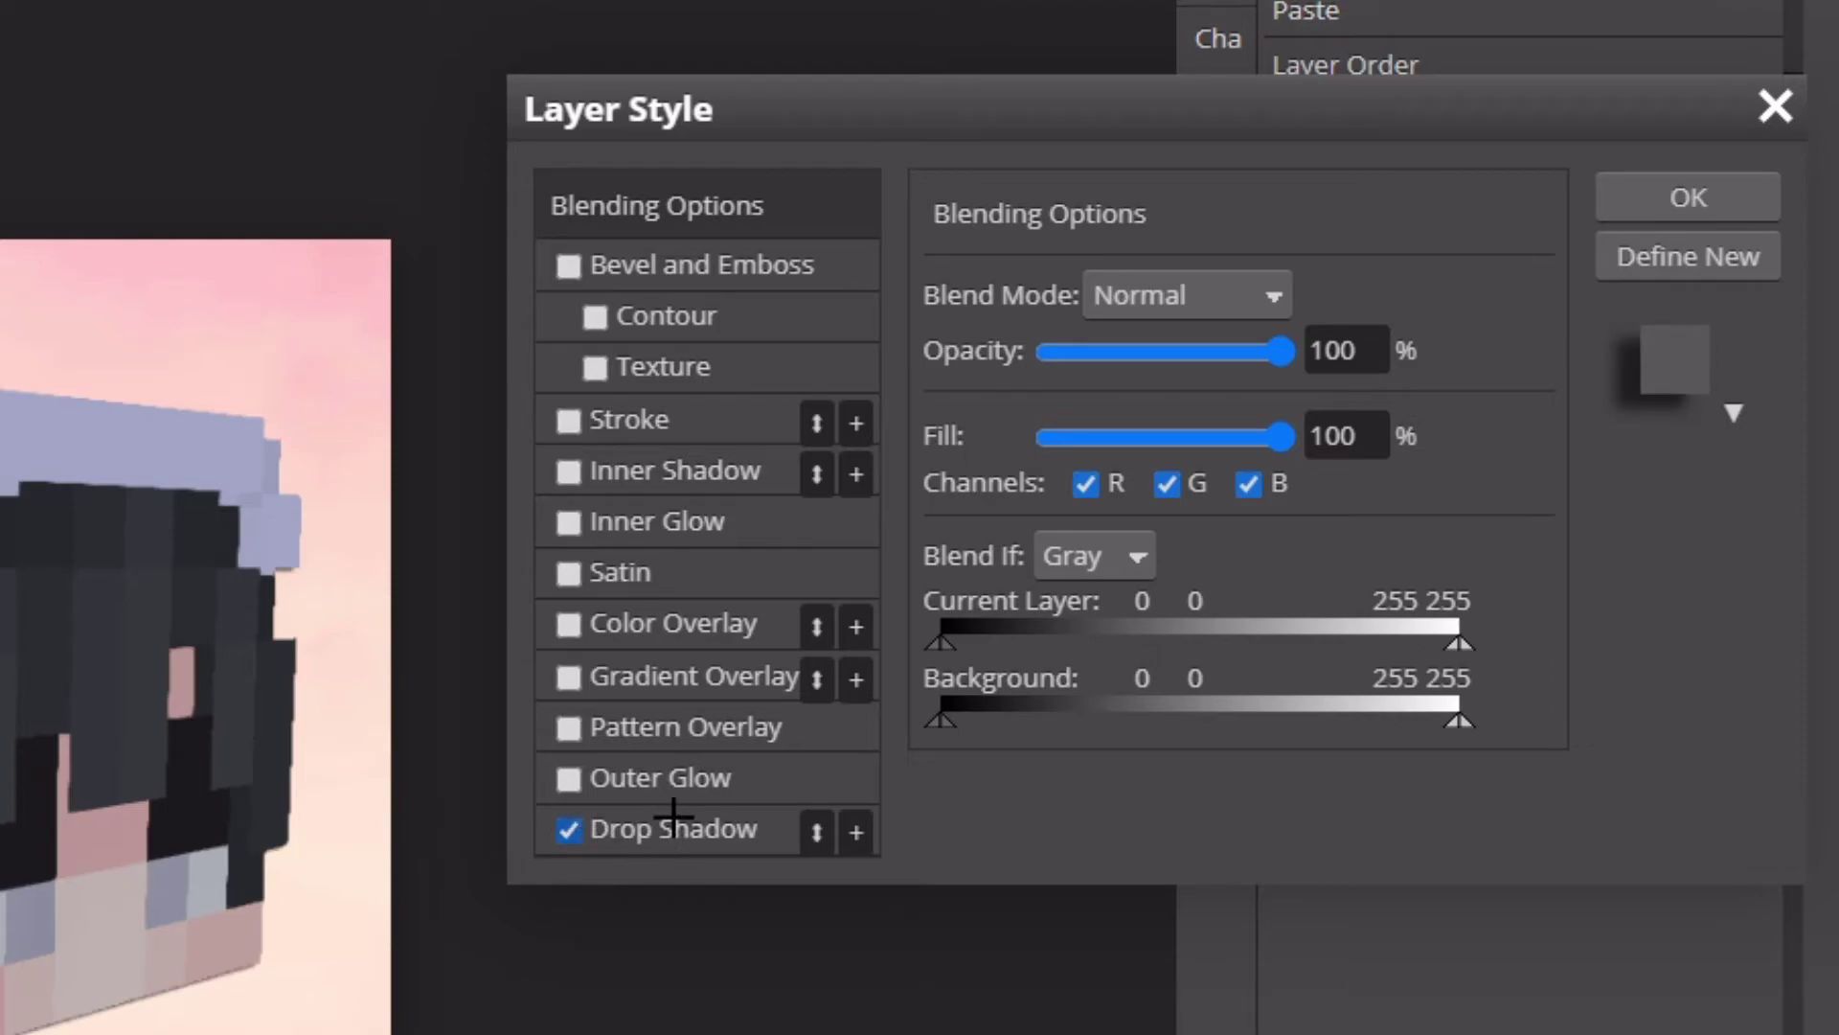
left_click(674, 828)
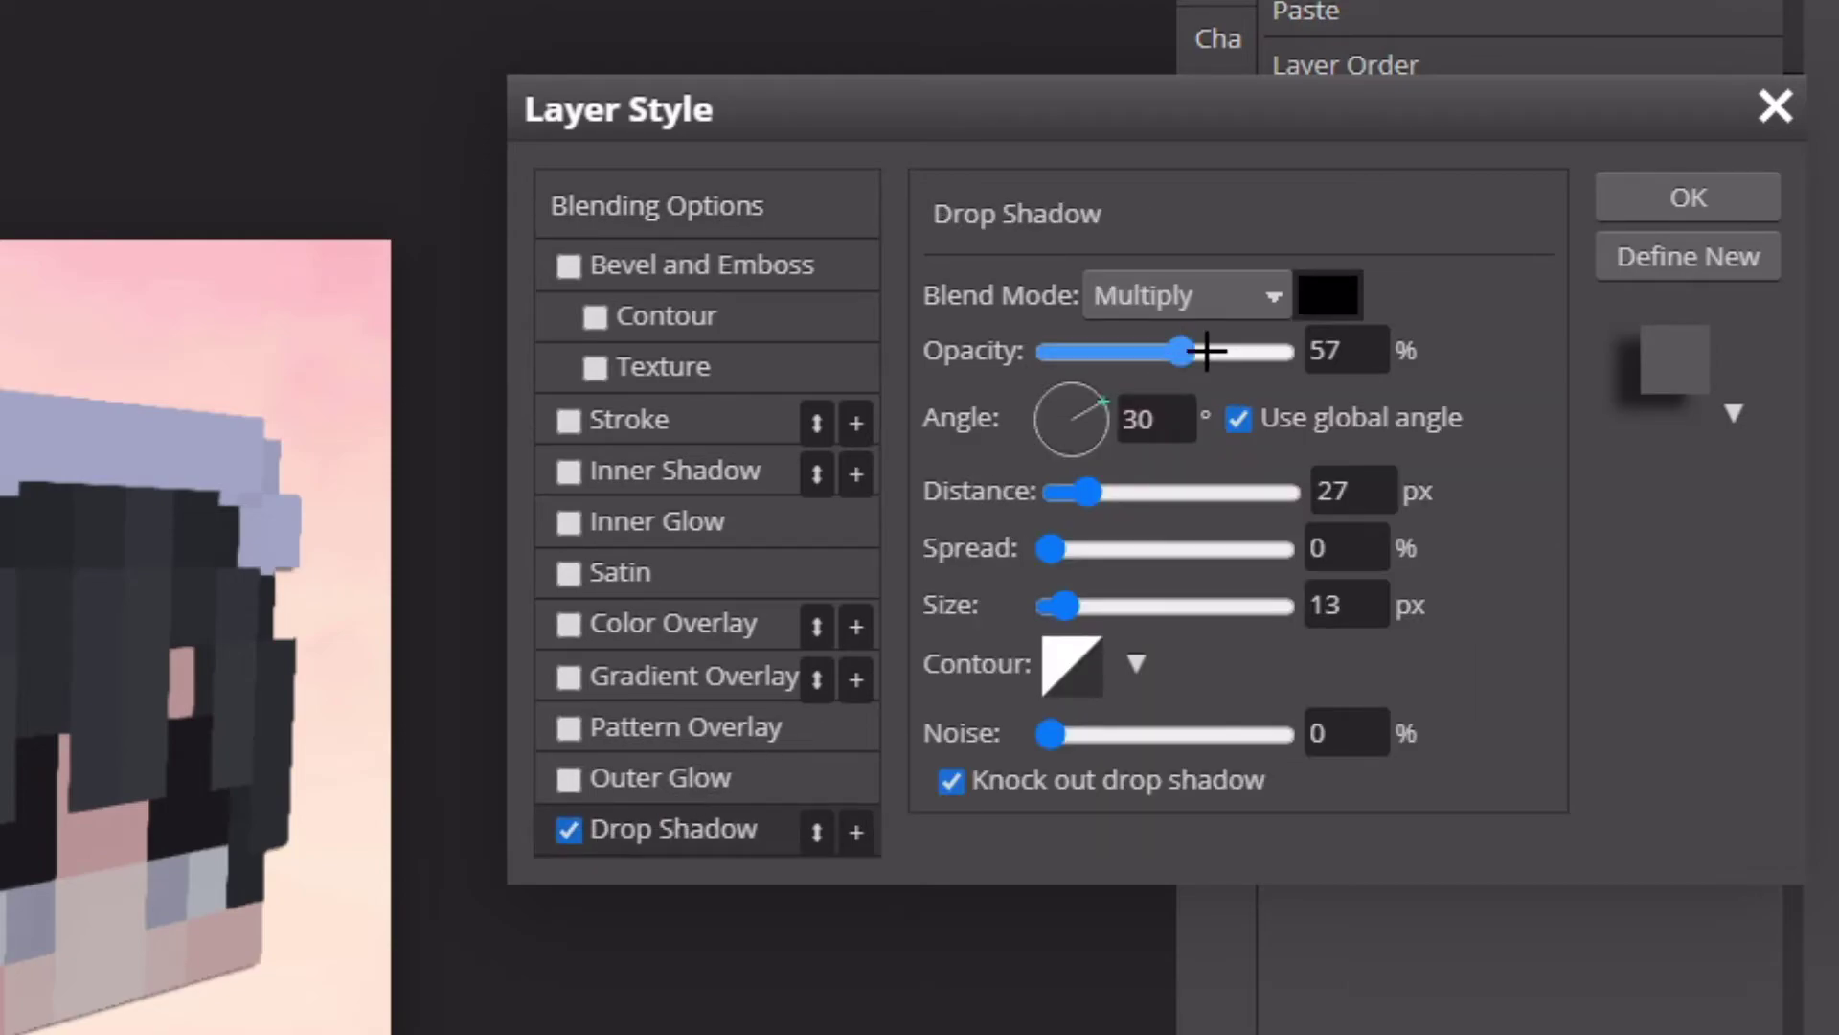
left_click(1293, 352)
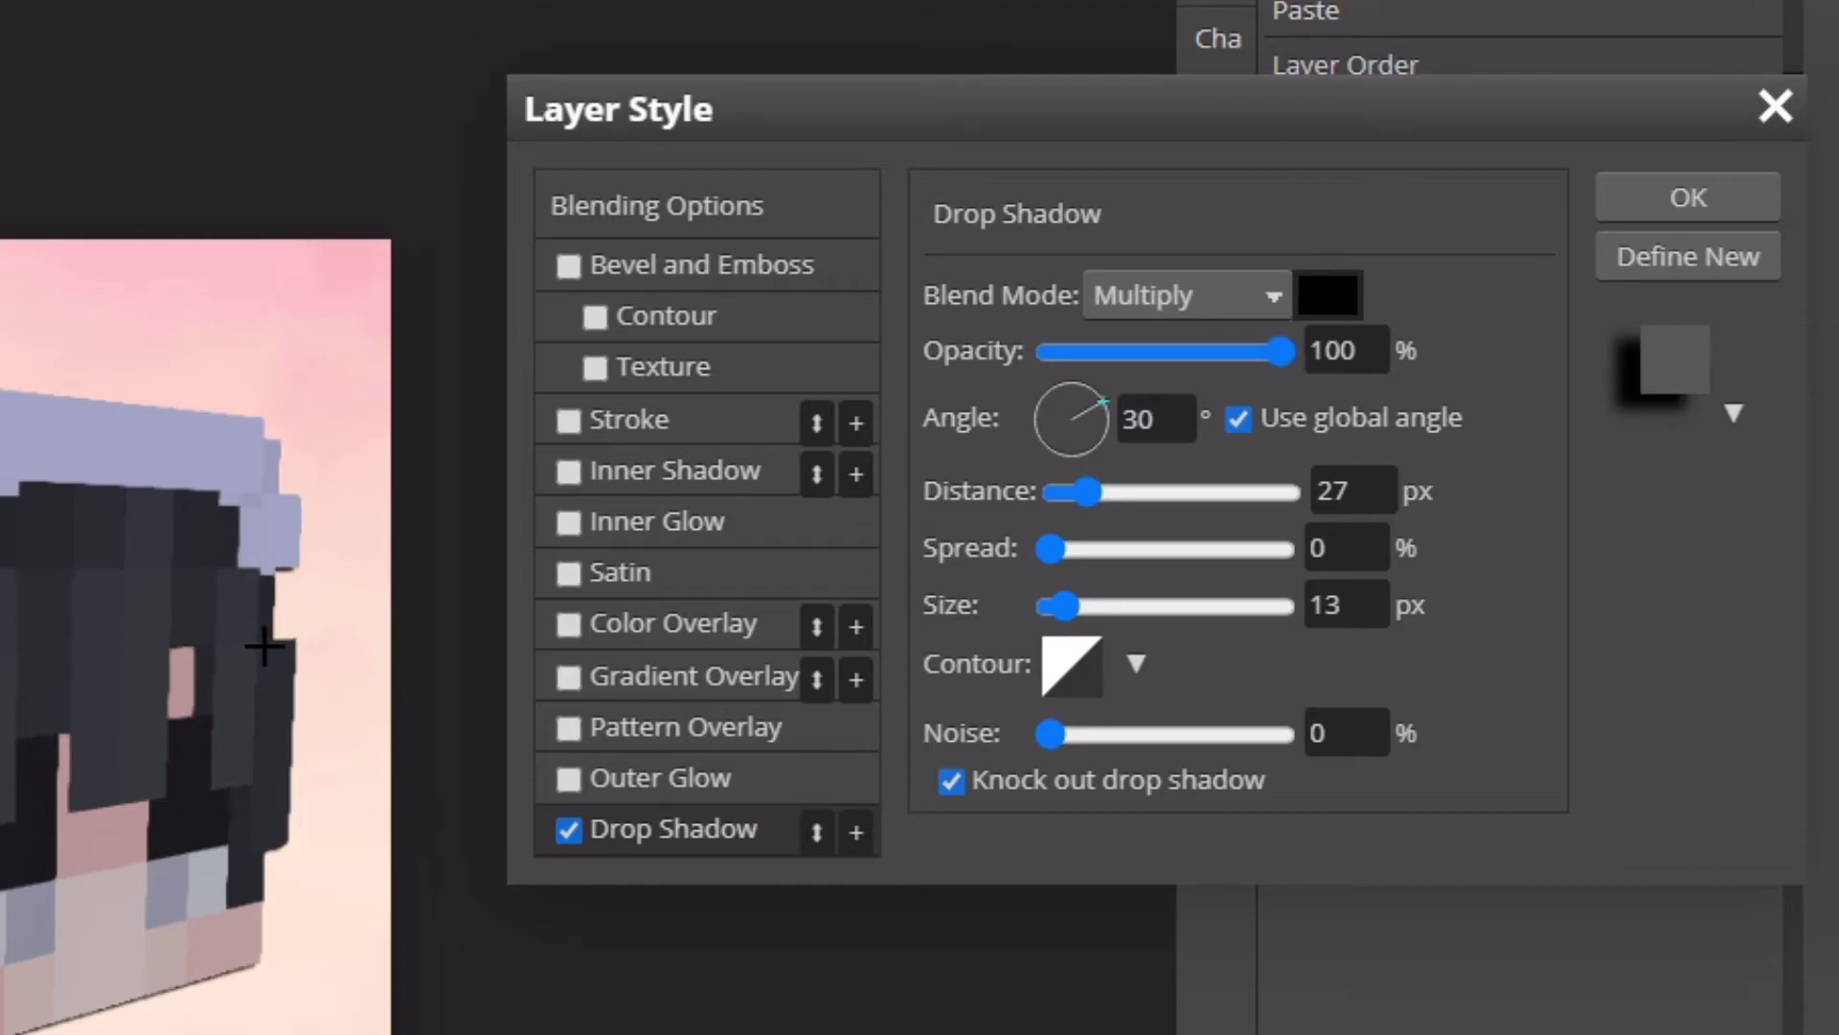
left_click_drag(1059, 600, 1063, 548)
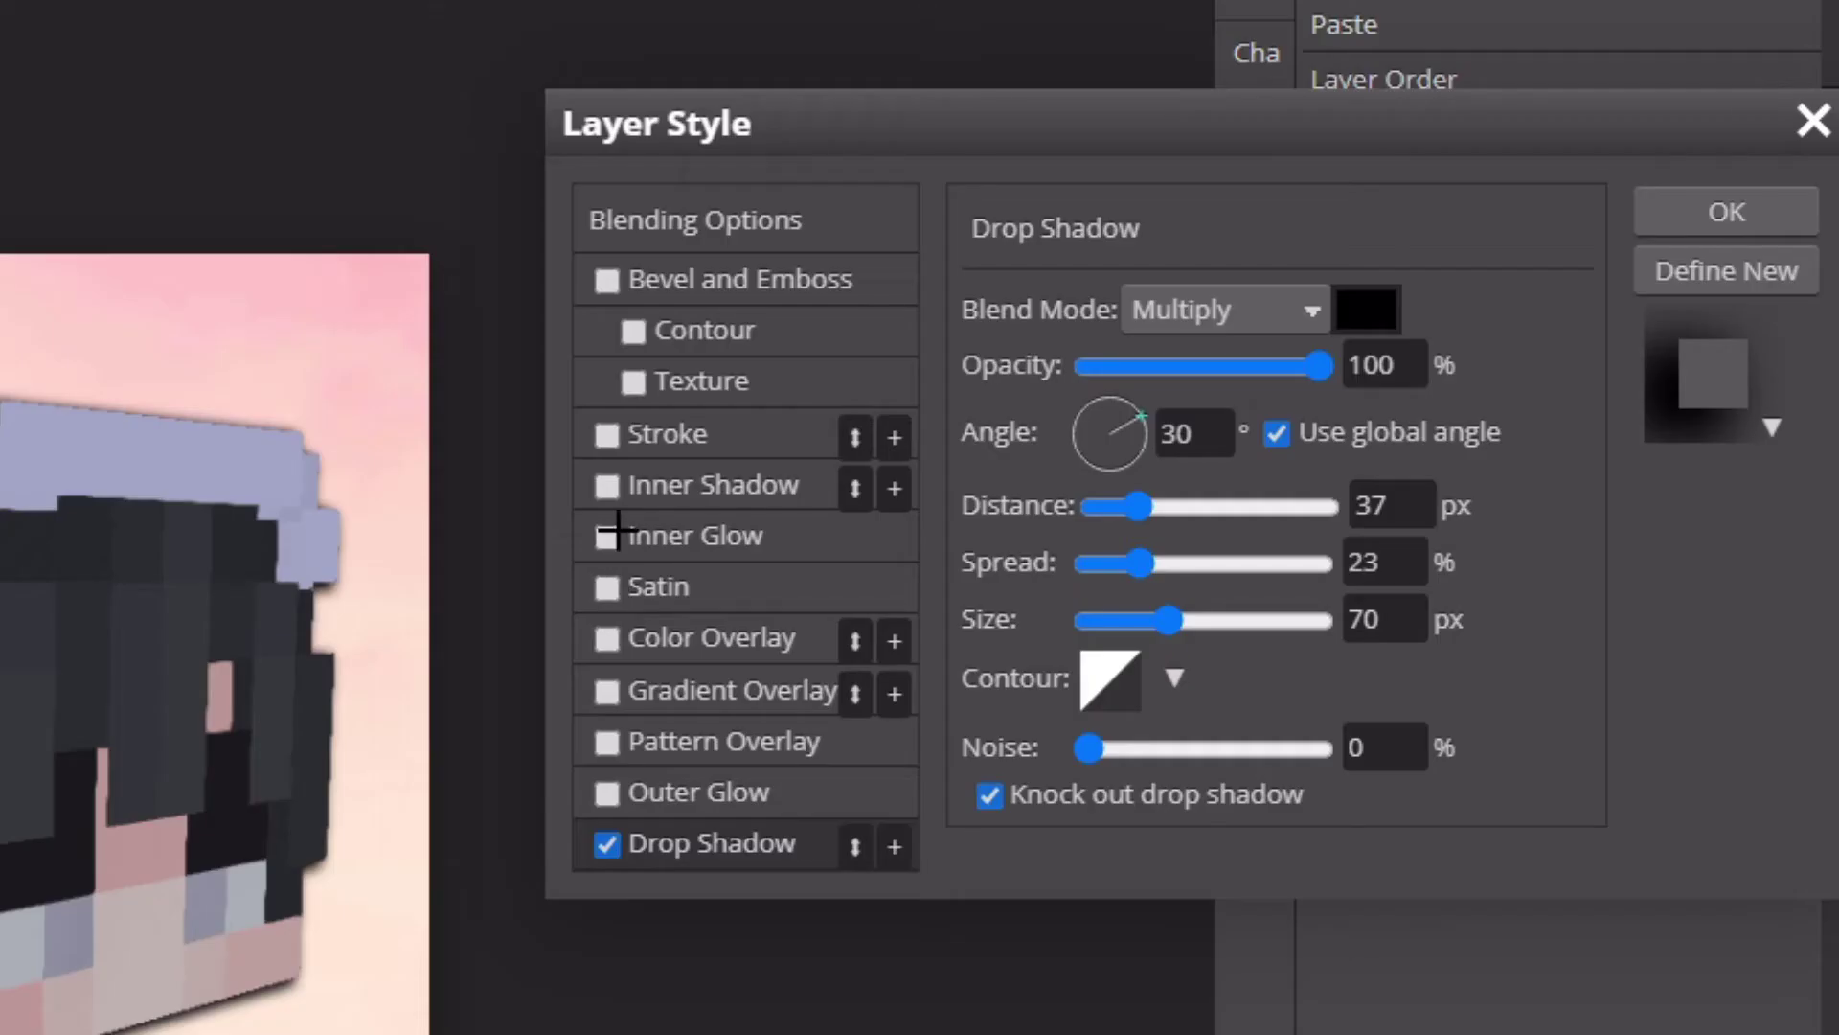
Enable an inner glow on the head layer with Overlay blend mode and white as its colour.
left_click(606, 536)
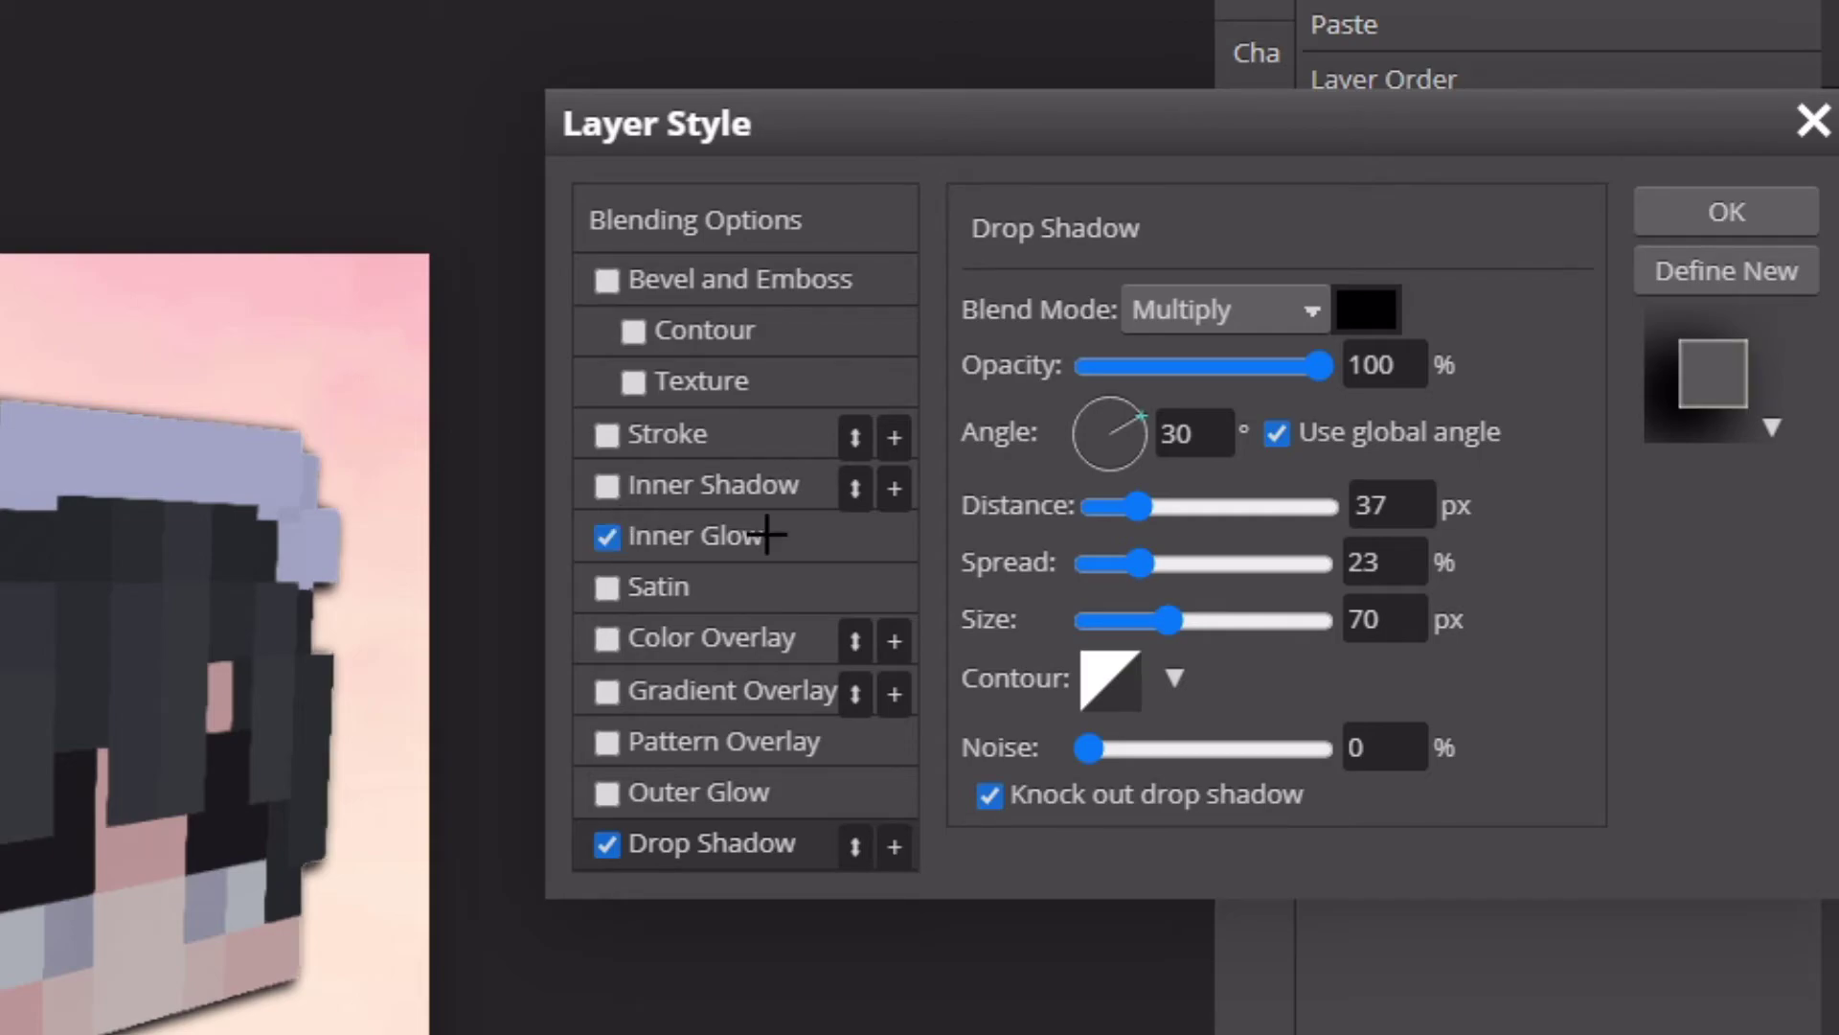
left_click(763, 532)
left_click(1204, 305)
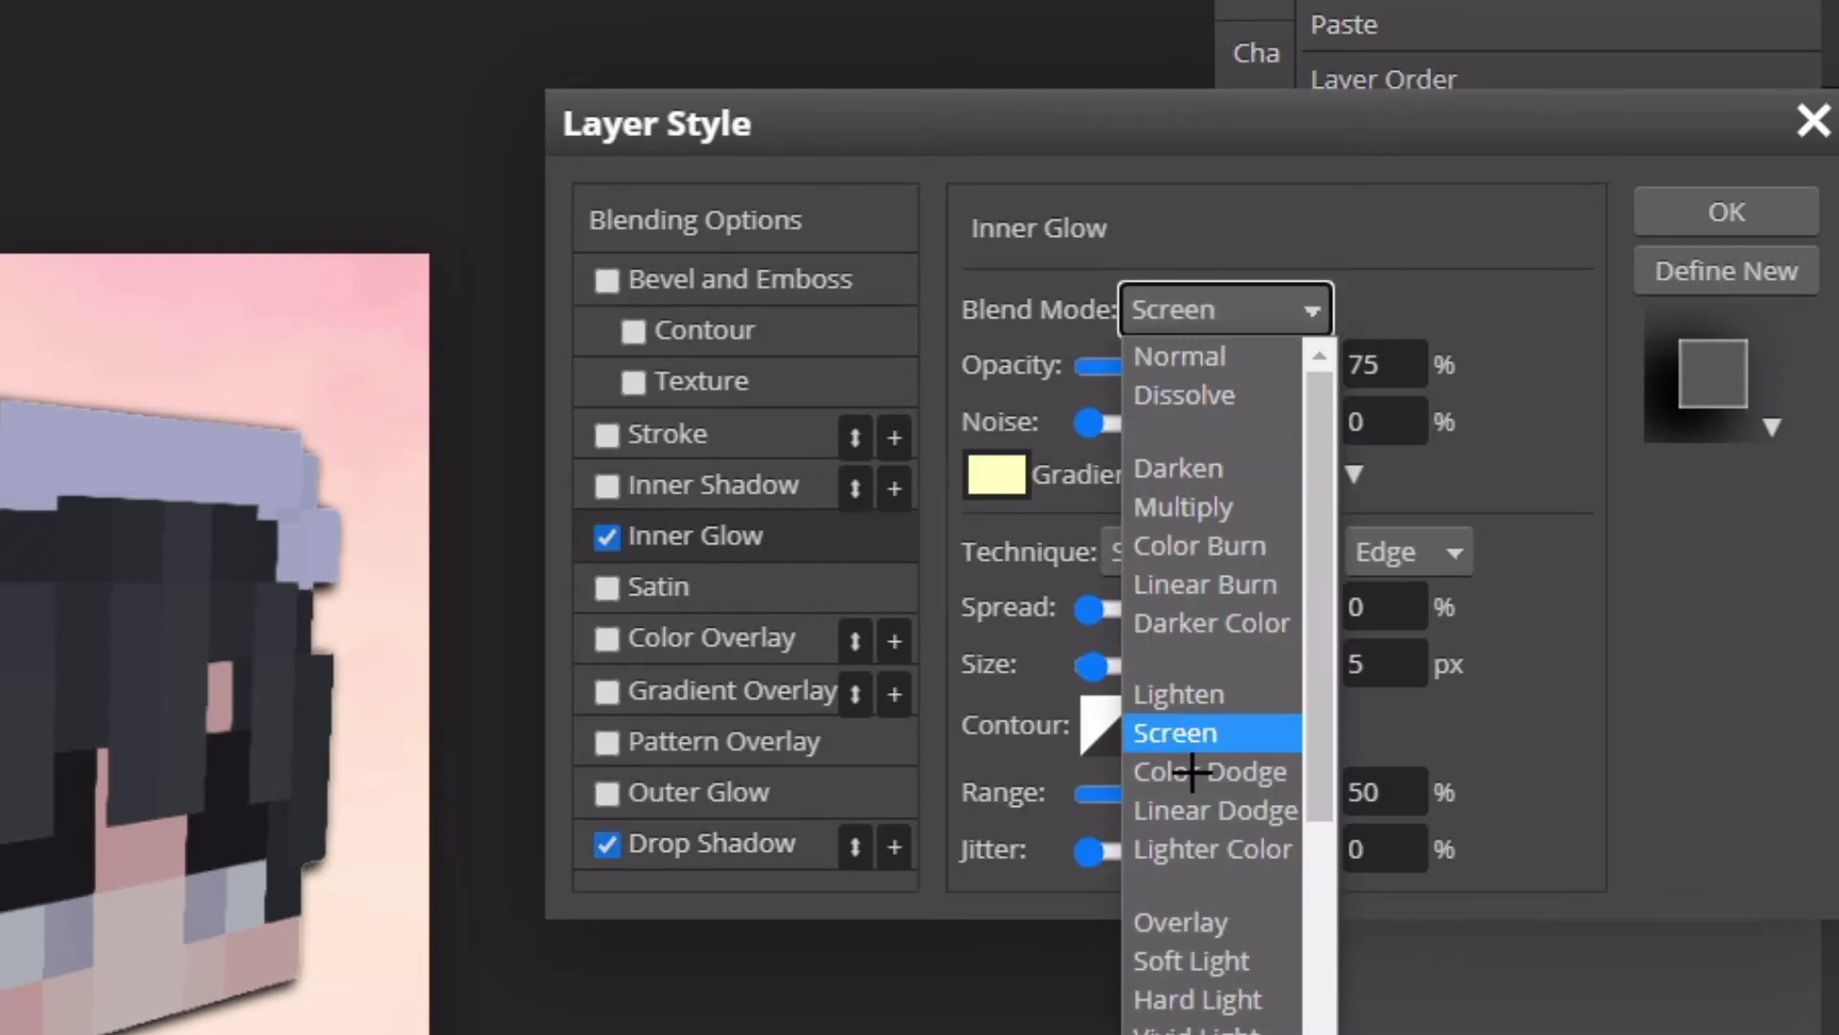
key("Escape")
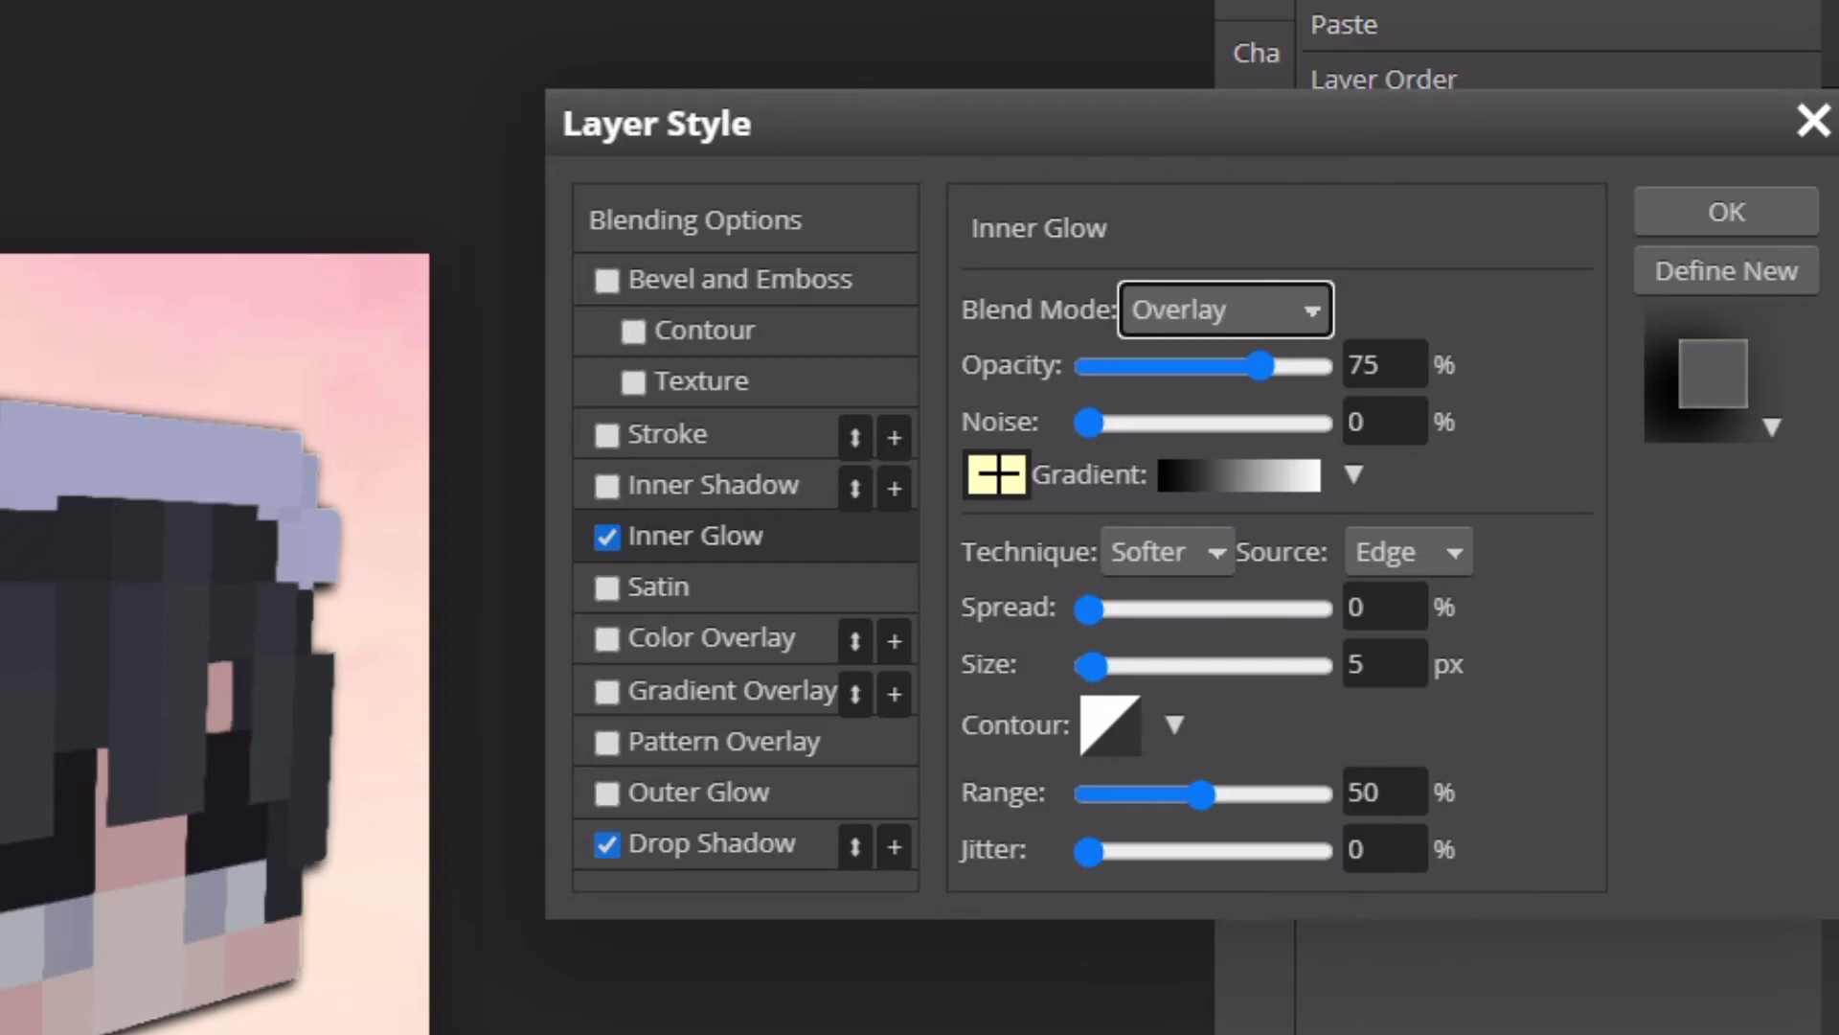
left_click(997, 470)
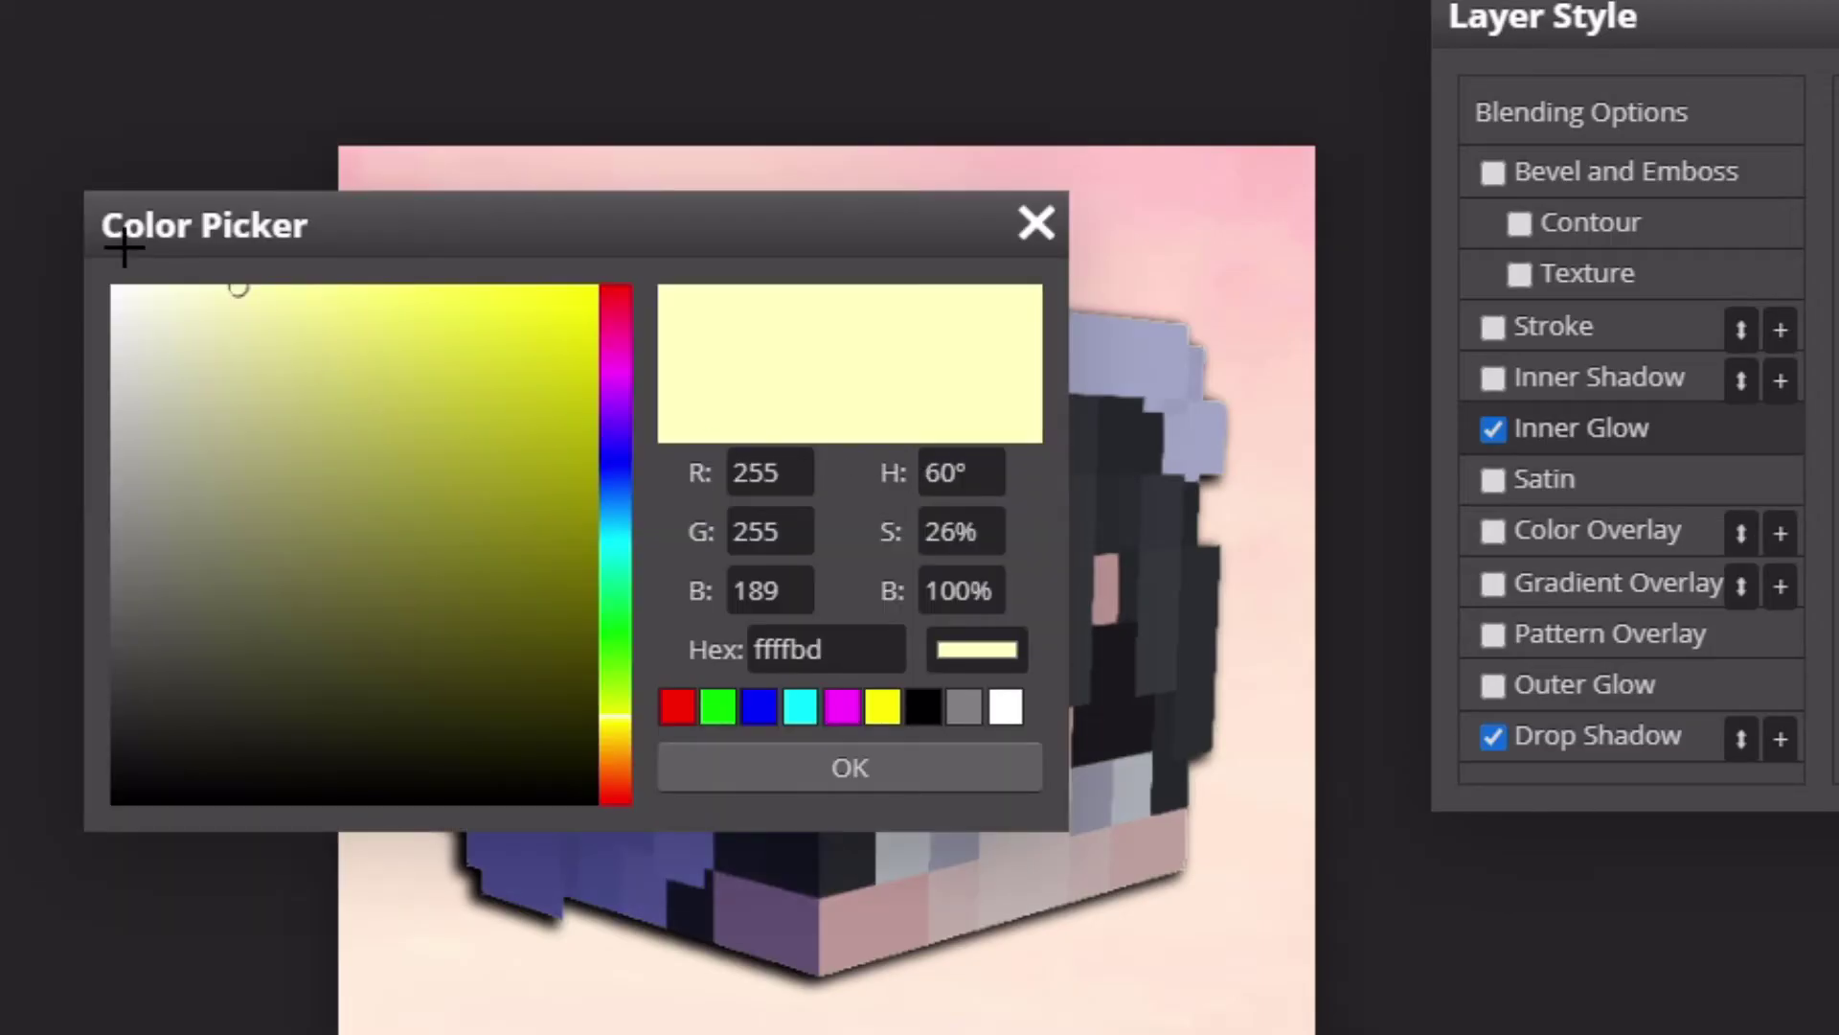
left_click(213, 299)
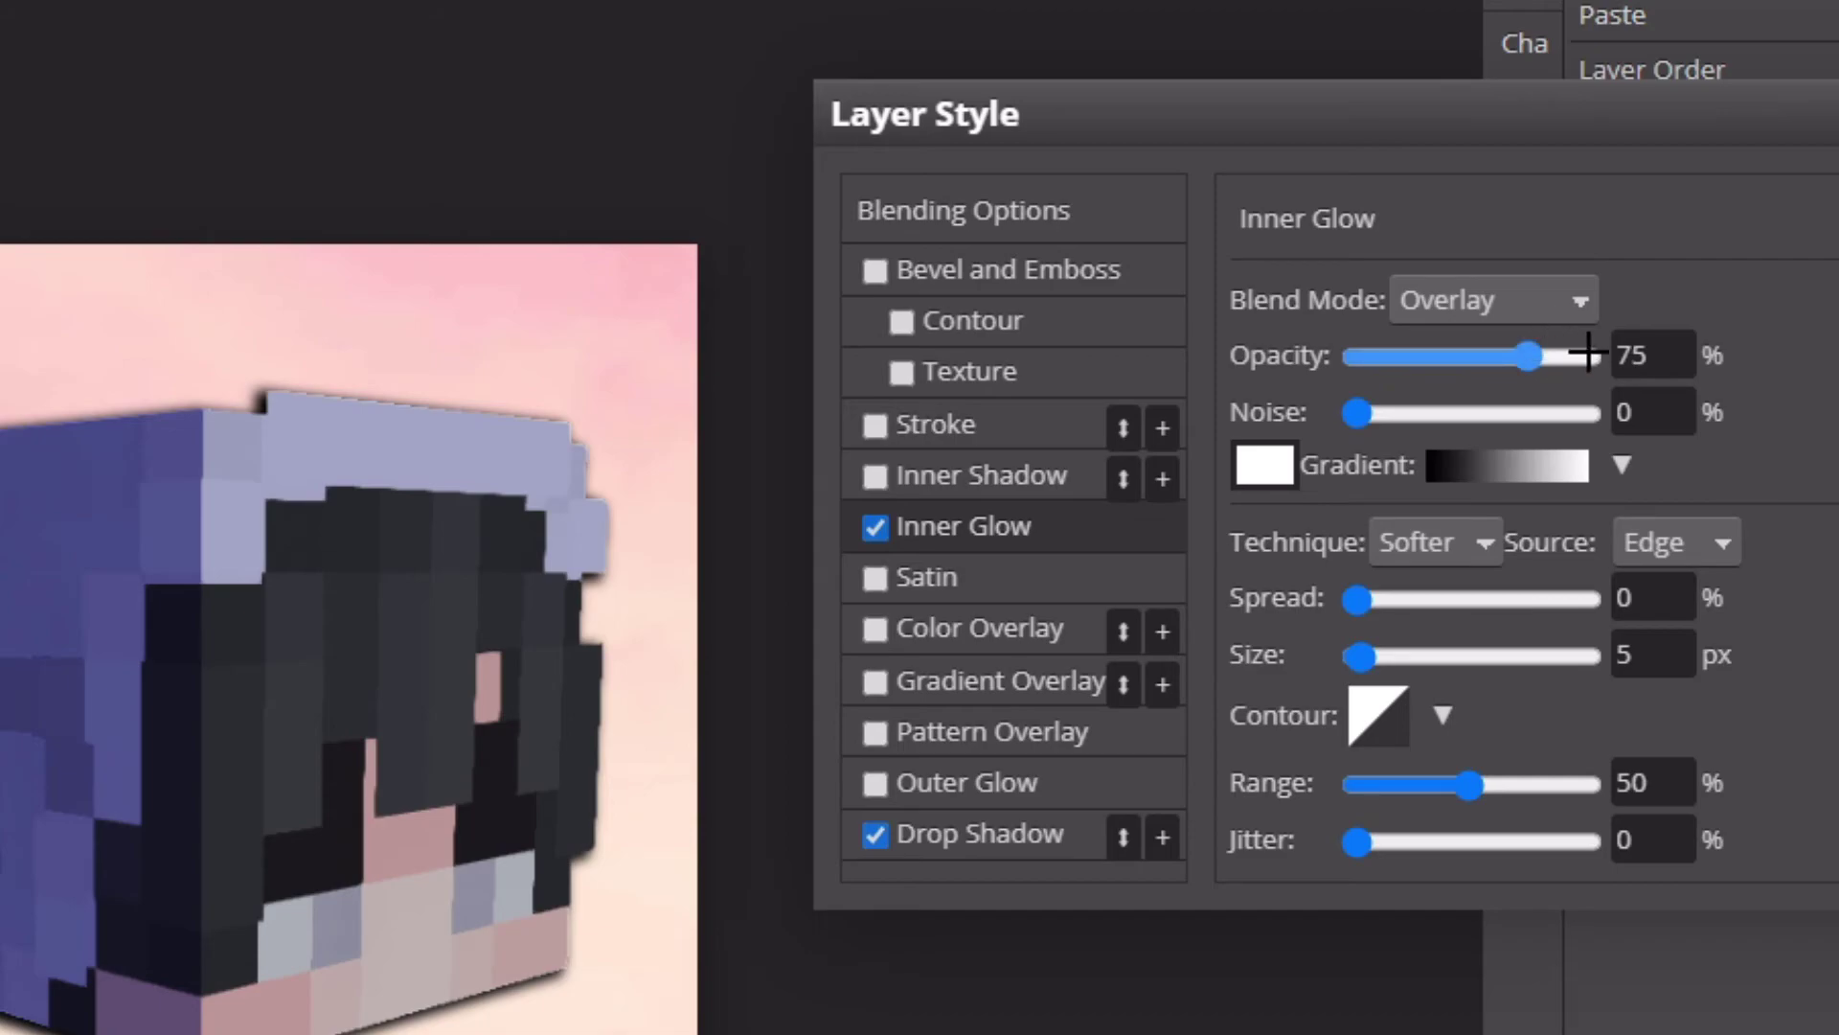
Set the inner glow to 100% opacity, 23% spread and 42 px size, and apply the layer style.
left_click_drag(1528, 356, 1615, 194)
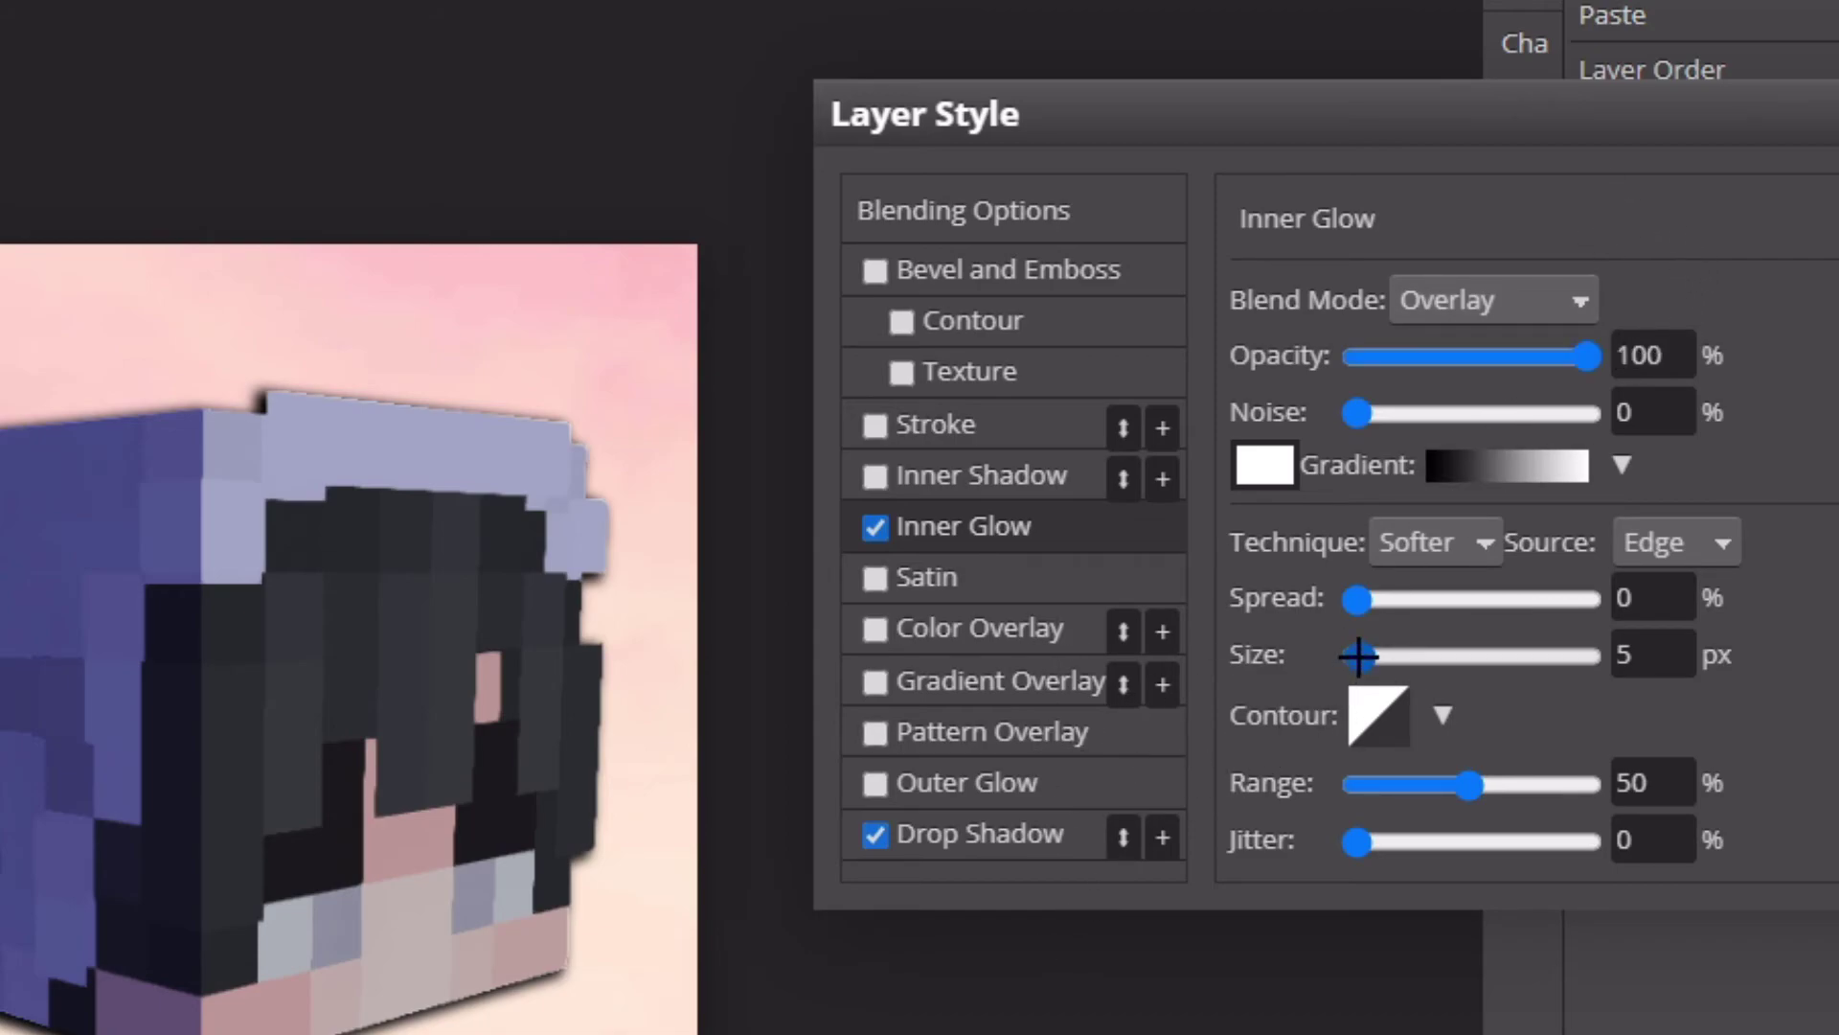
left_click_drag(1387, 647, 1446, 624)
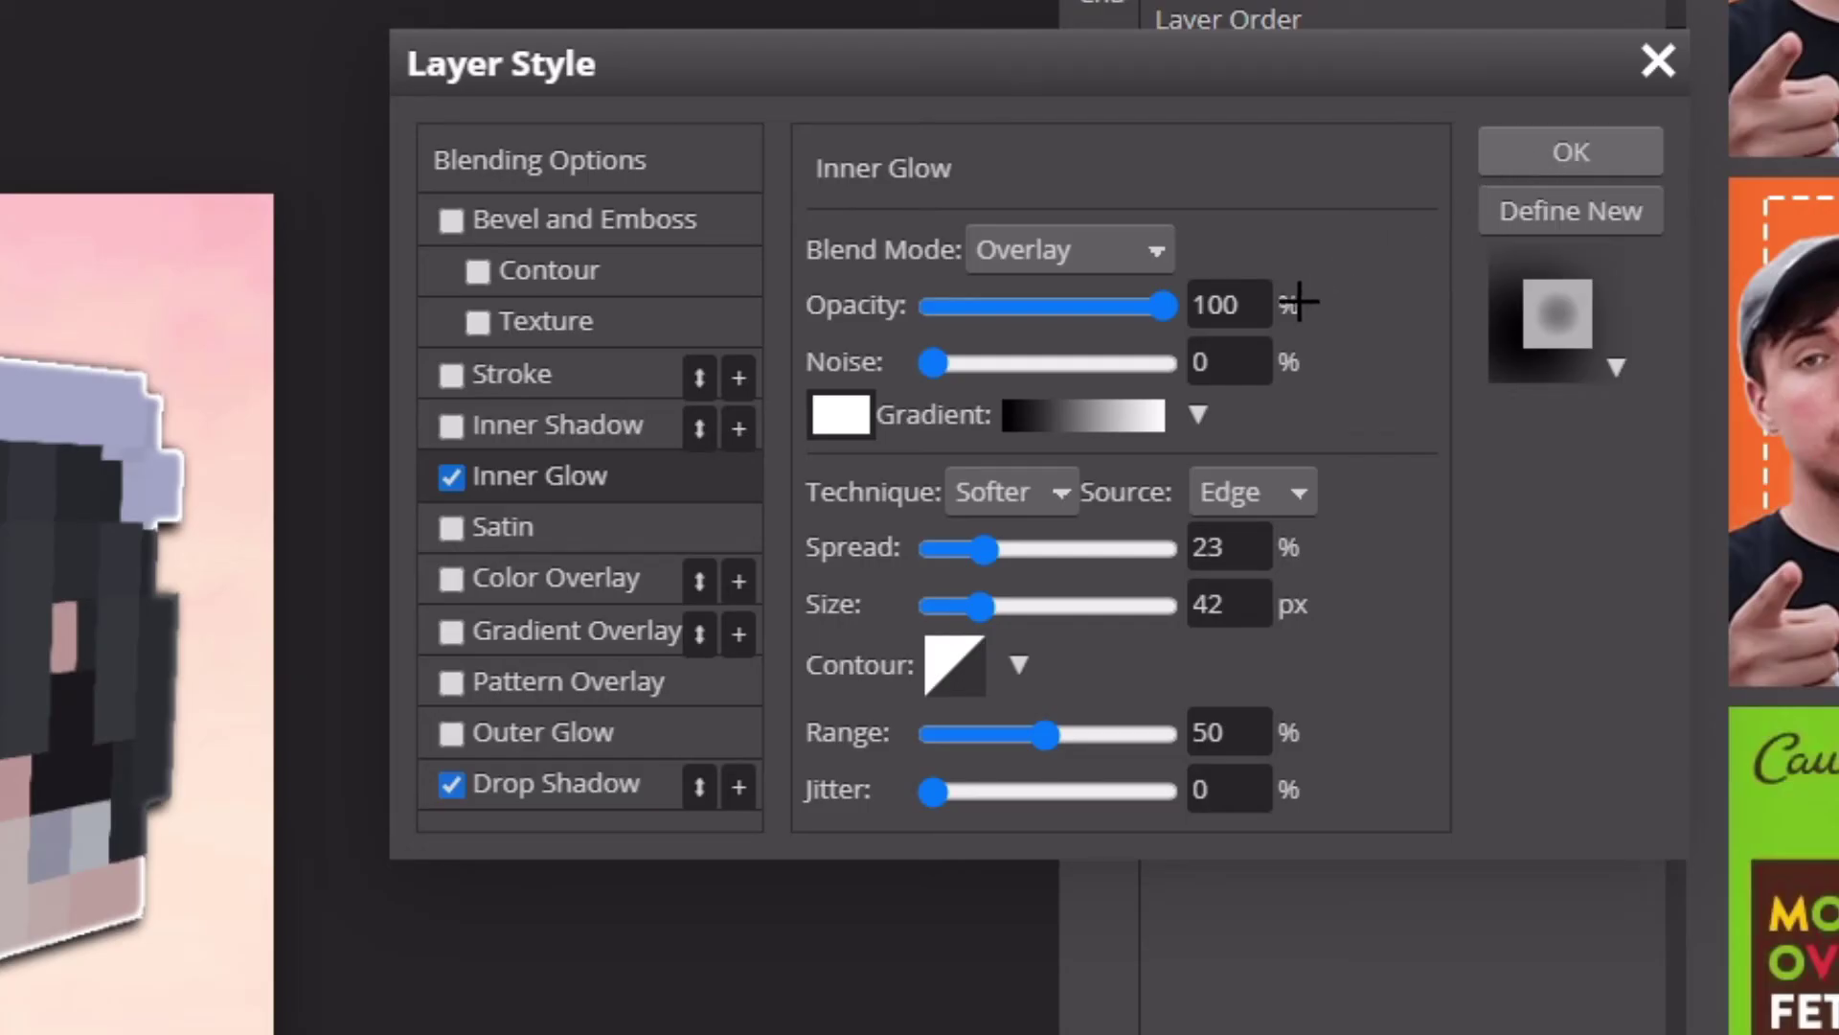
key("Return")
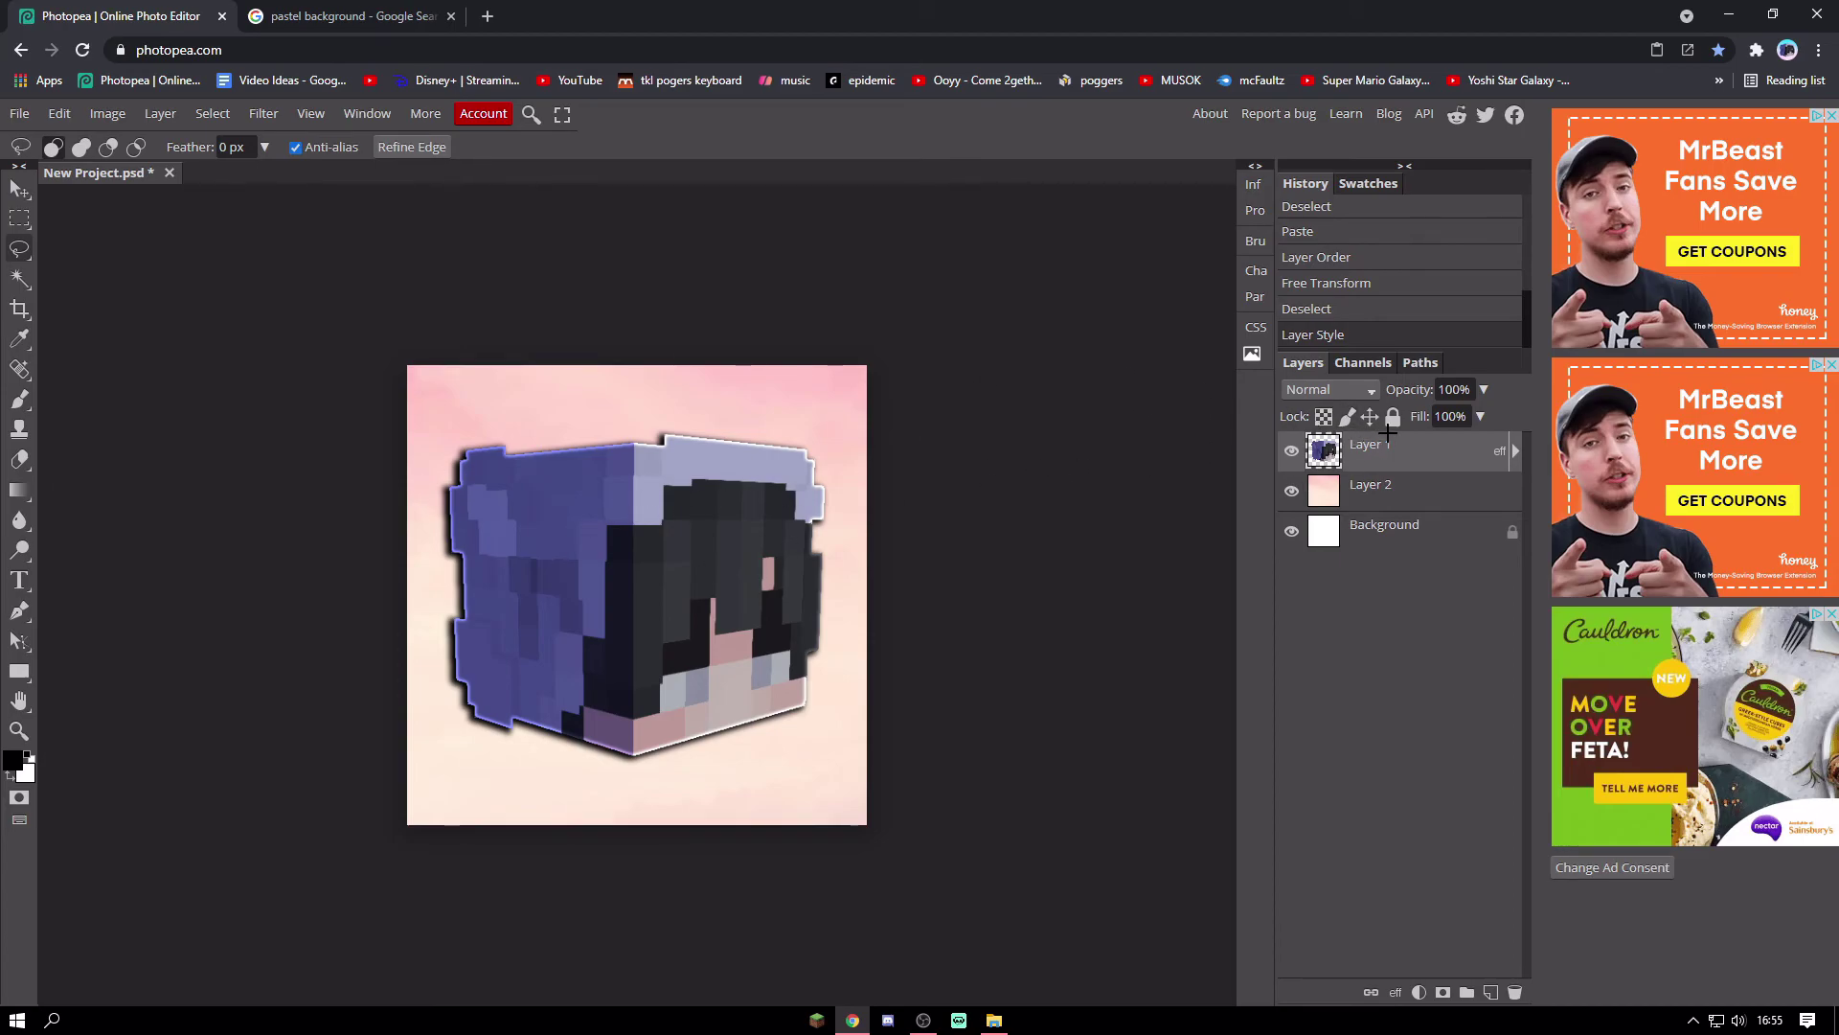
Flatten the image and export it as a 3840 × 3840 px PNG at 100% quality.
right_click(1407, 444)
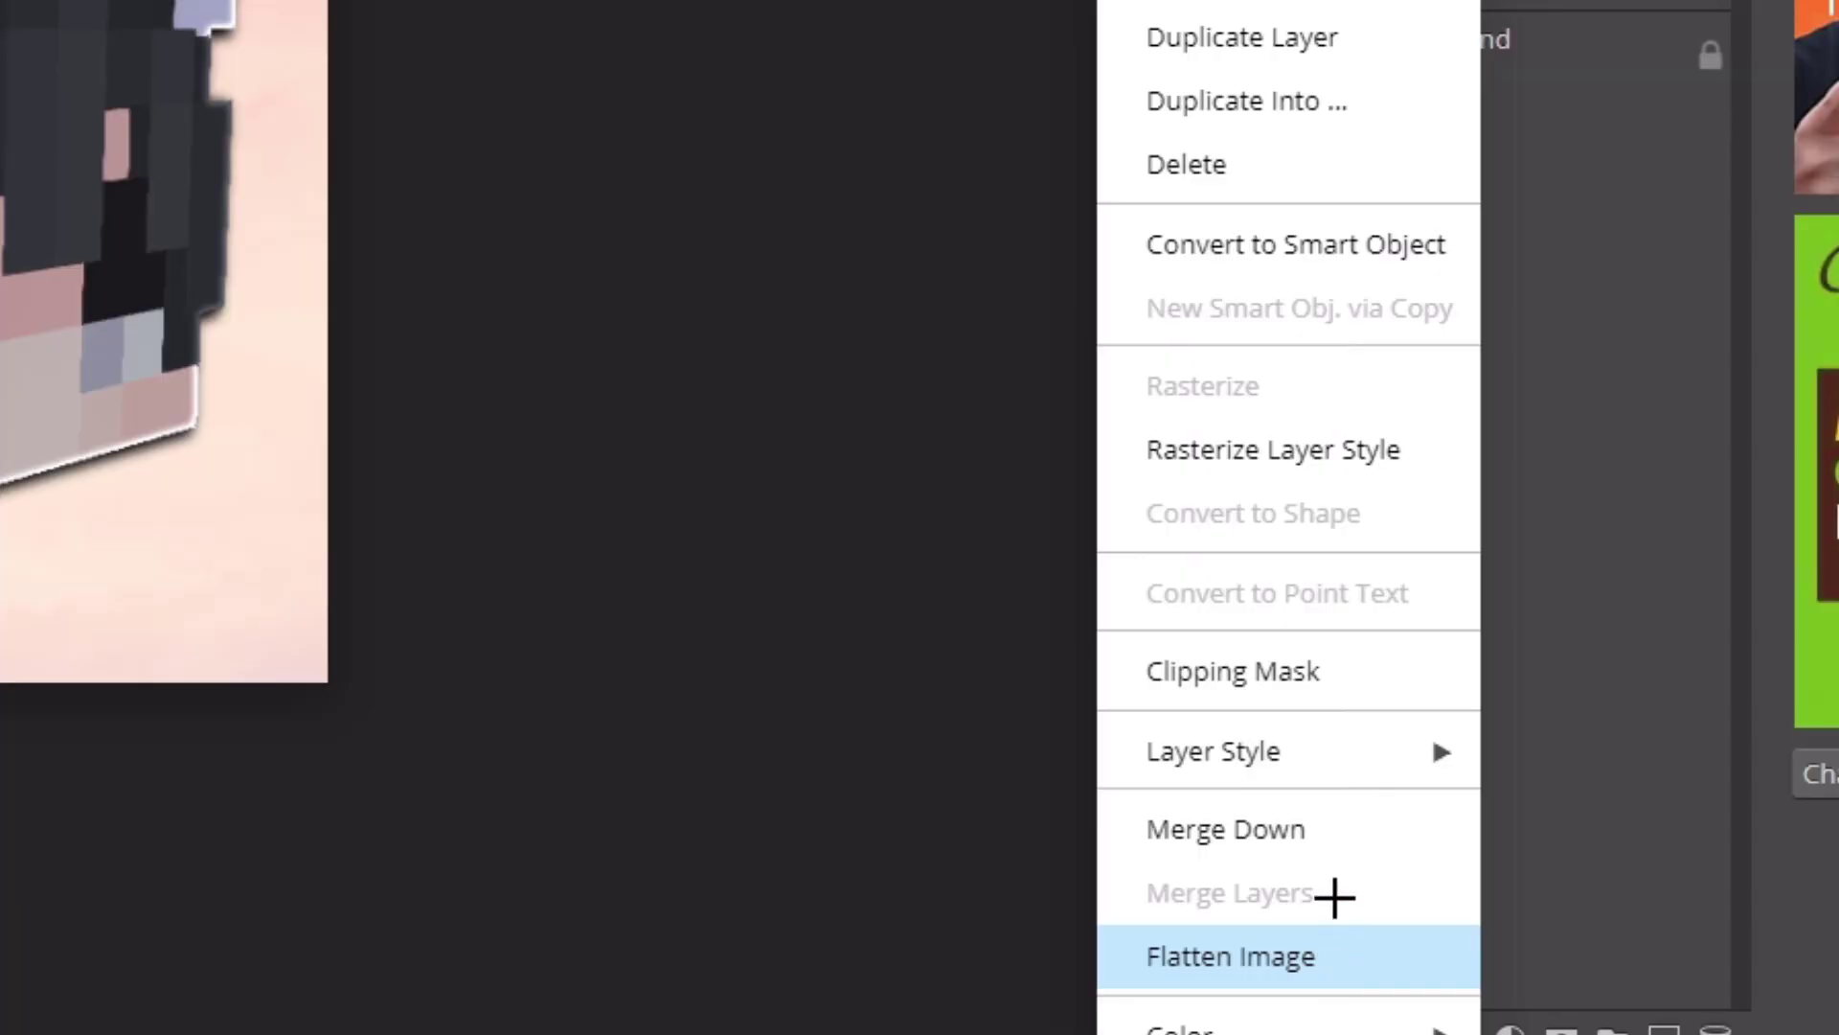
left_click(1332, 955)
left_click(19, 113)
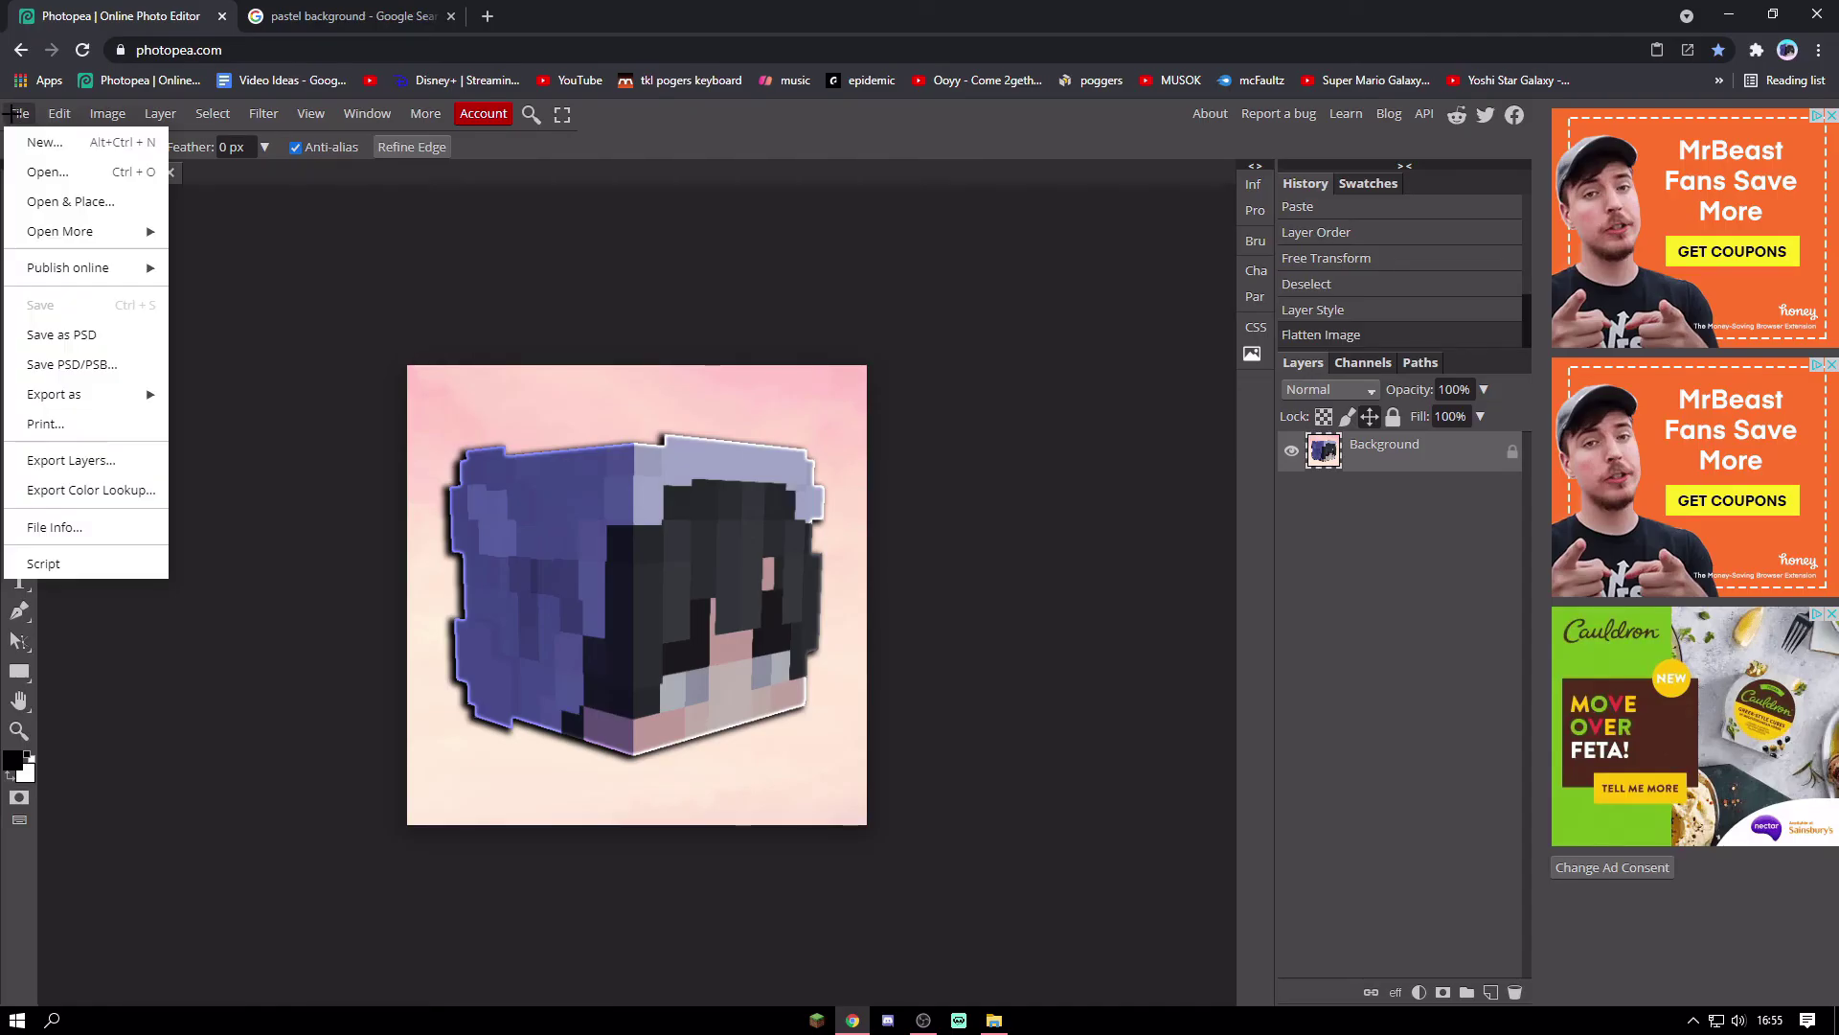
mouse_move(78, 388)
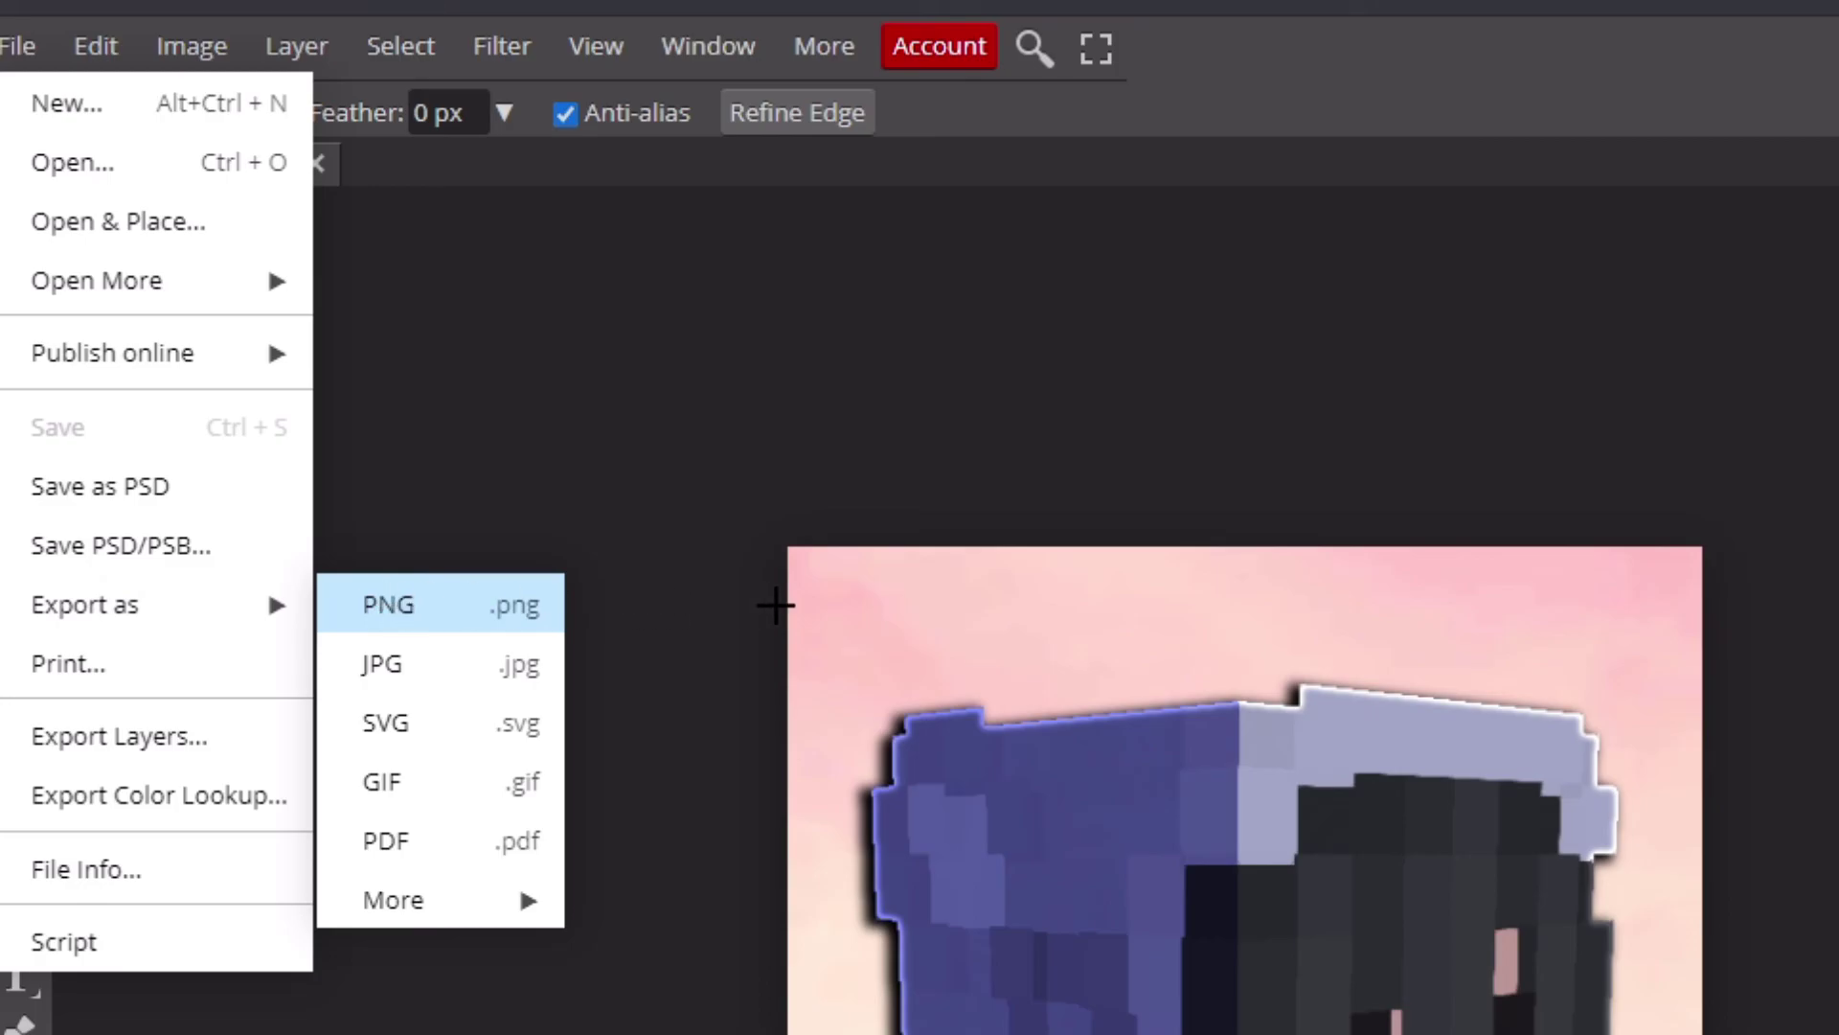
left_click(432, 604)
scroll(636, 497, "down", 5)
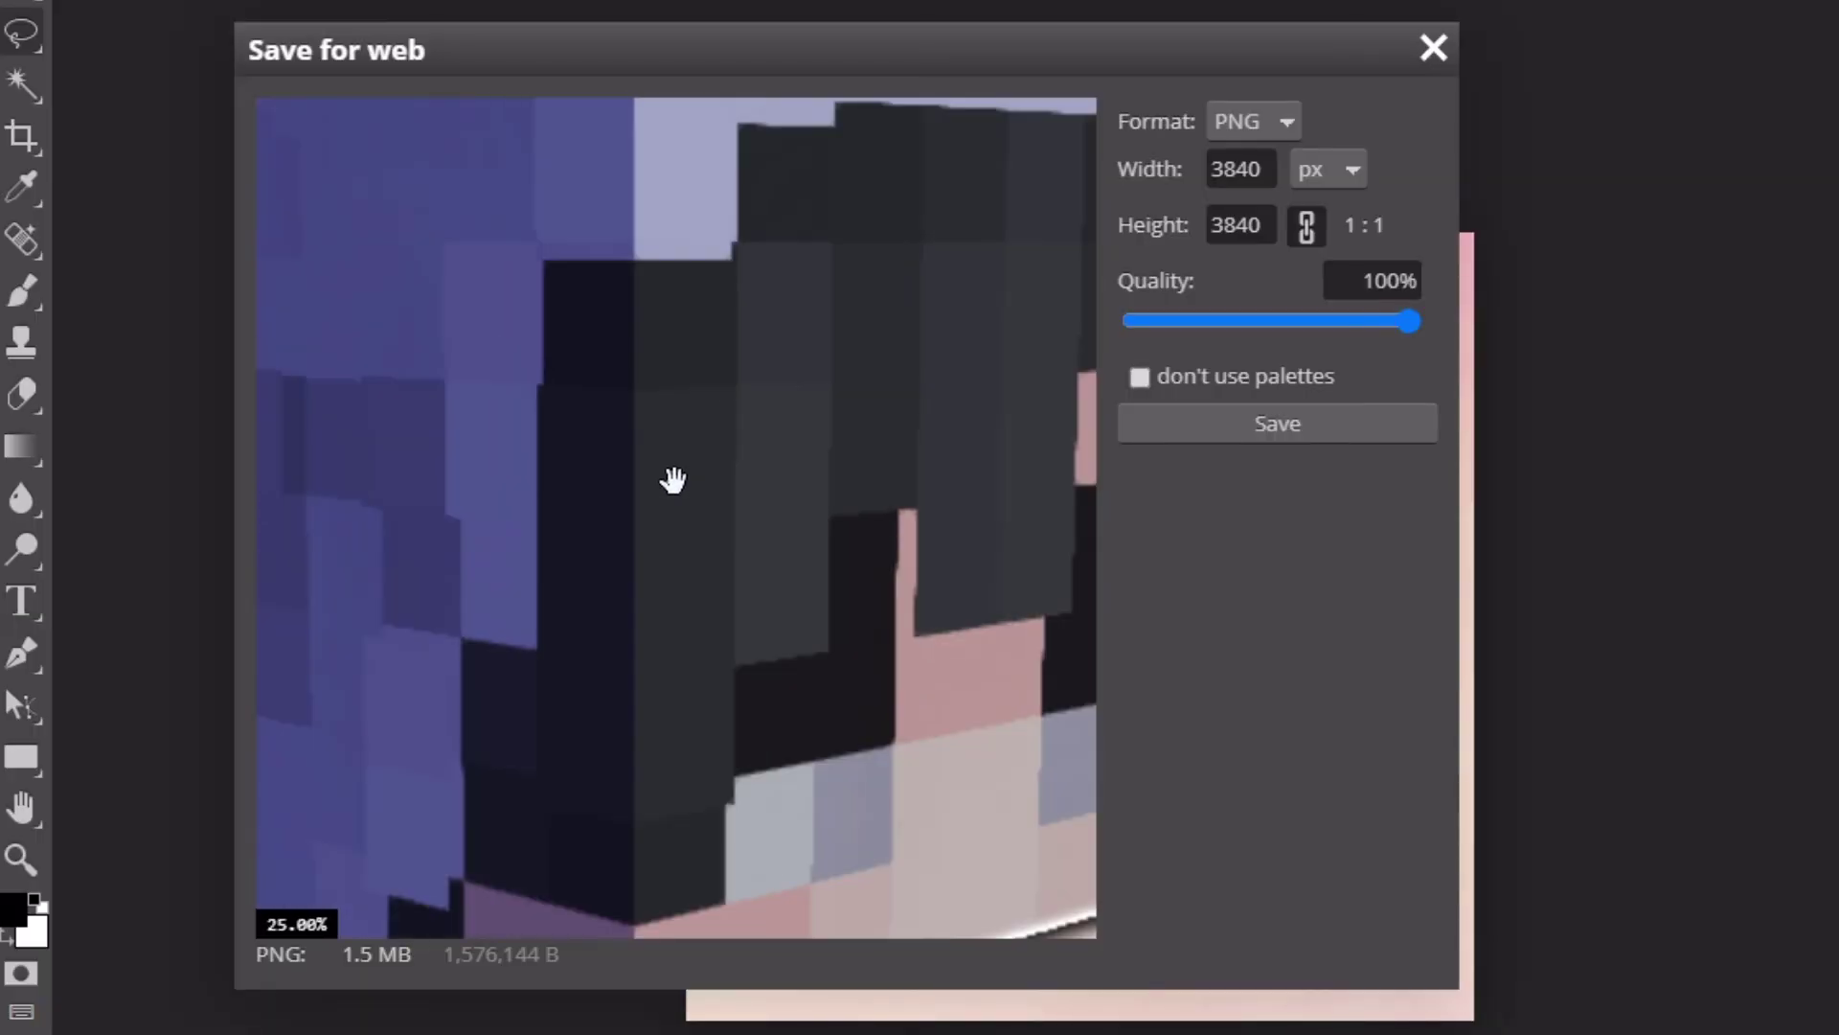
scroll(653, 517, "down", 1)
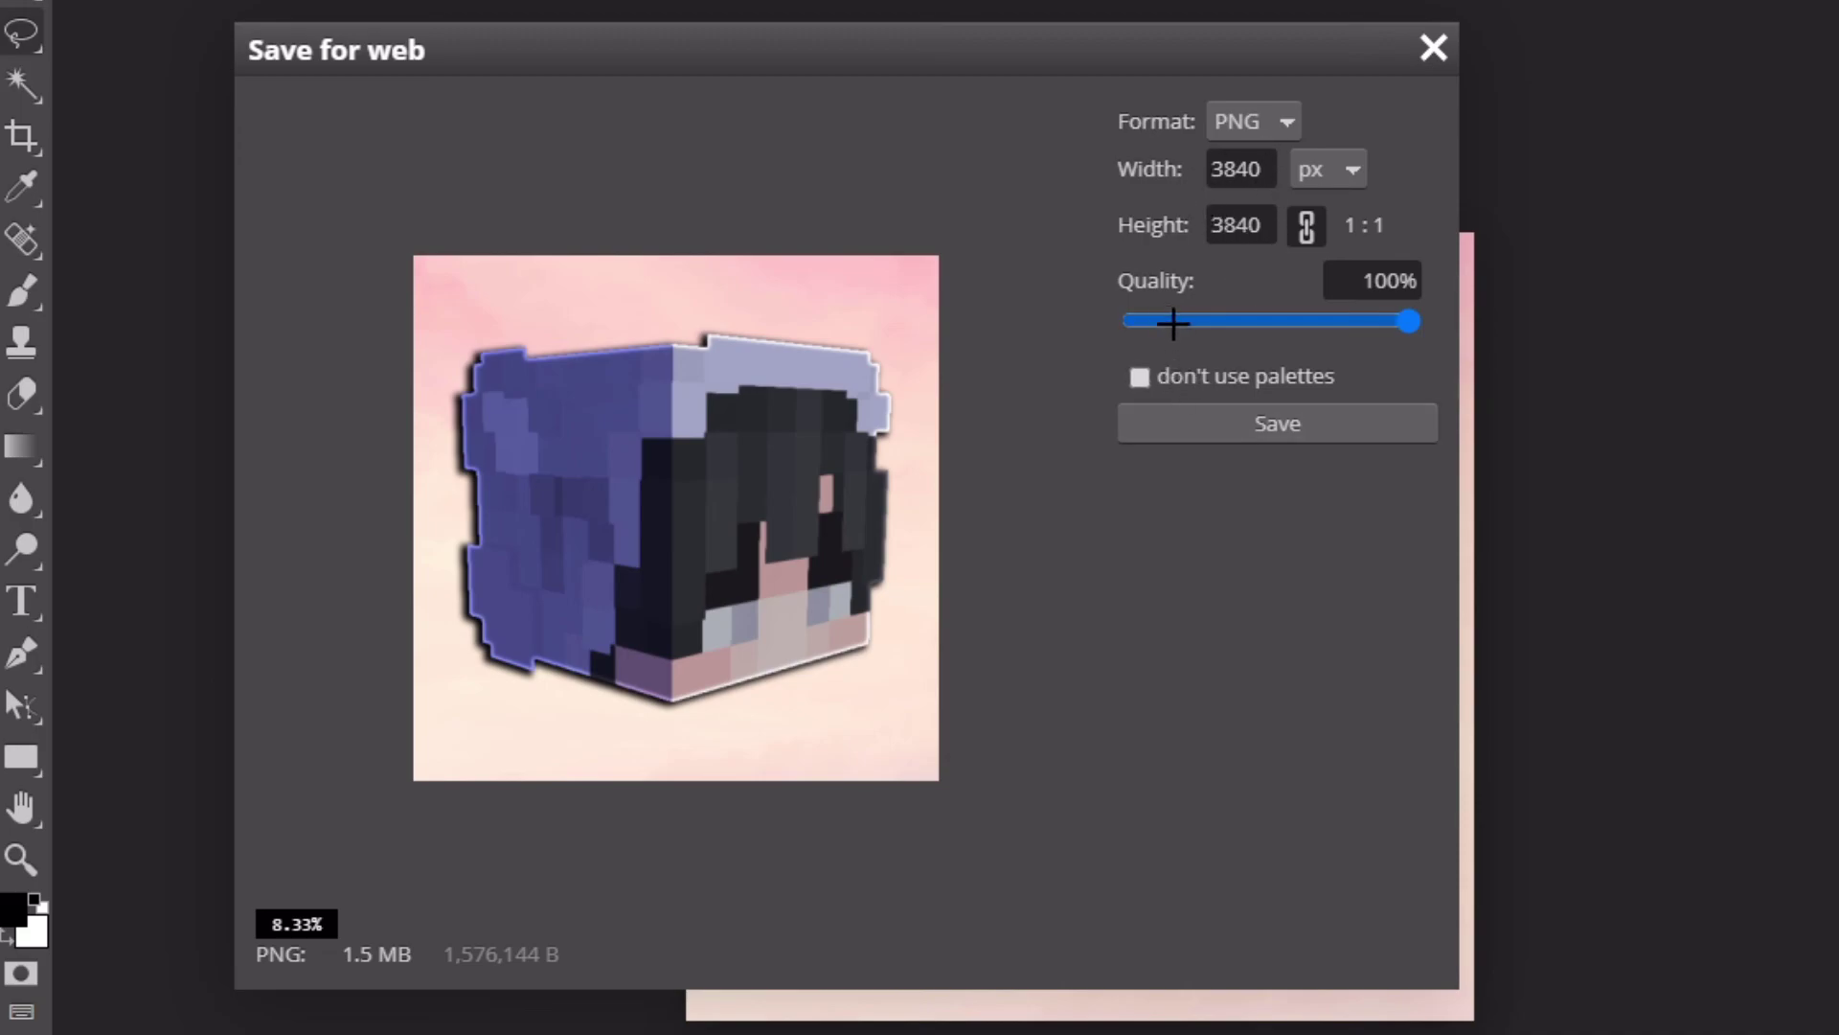
left_click(1281, 422)
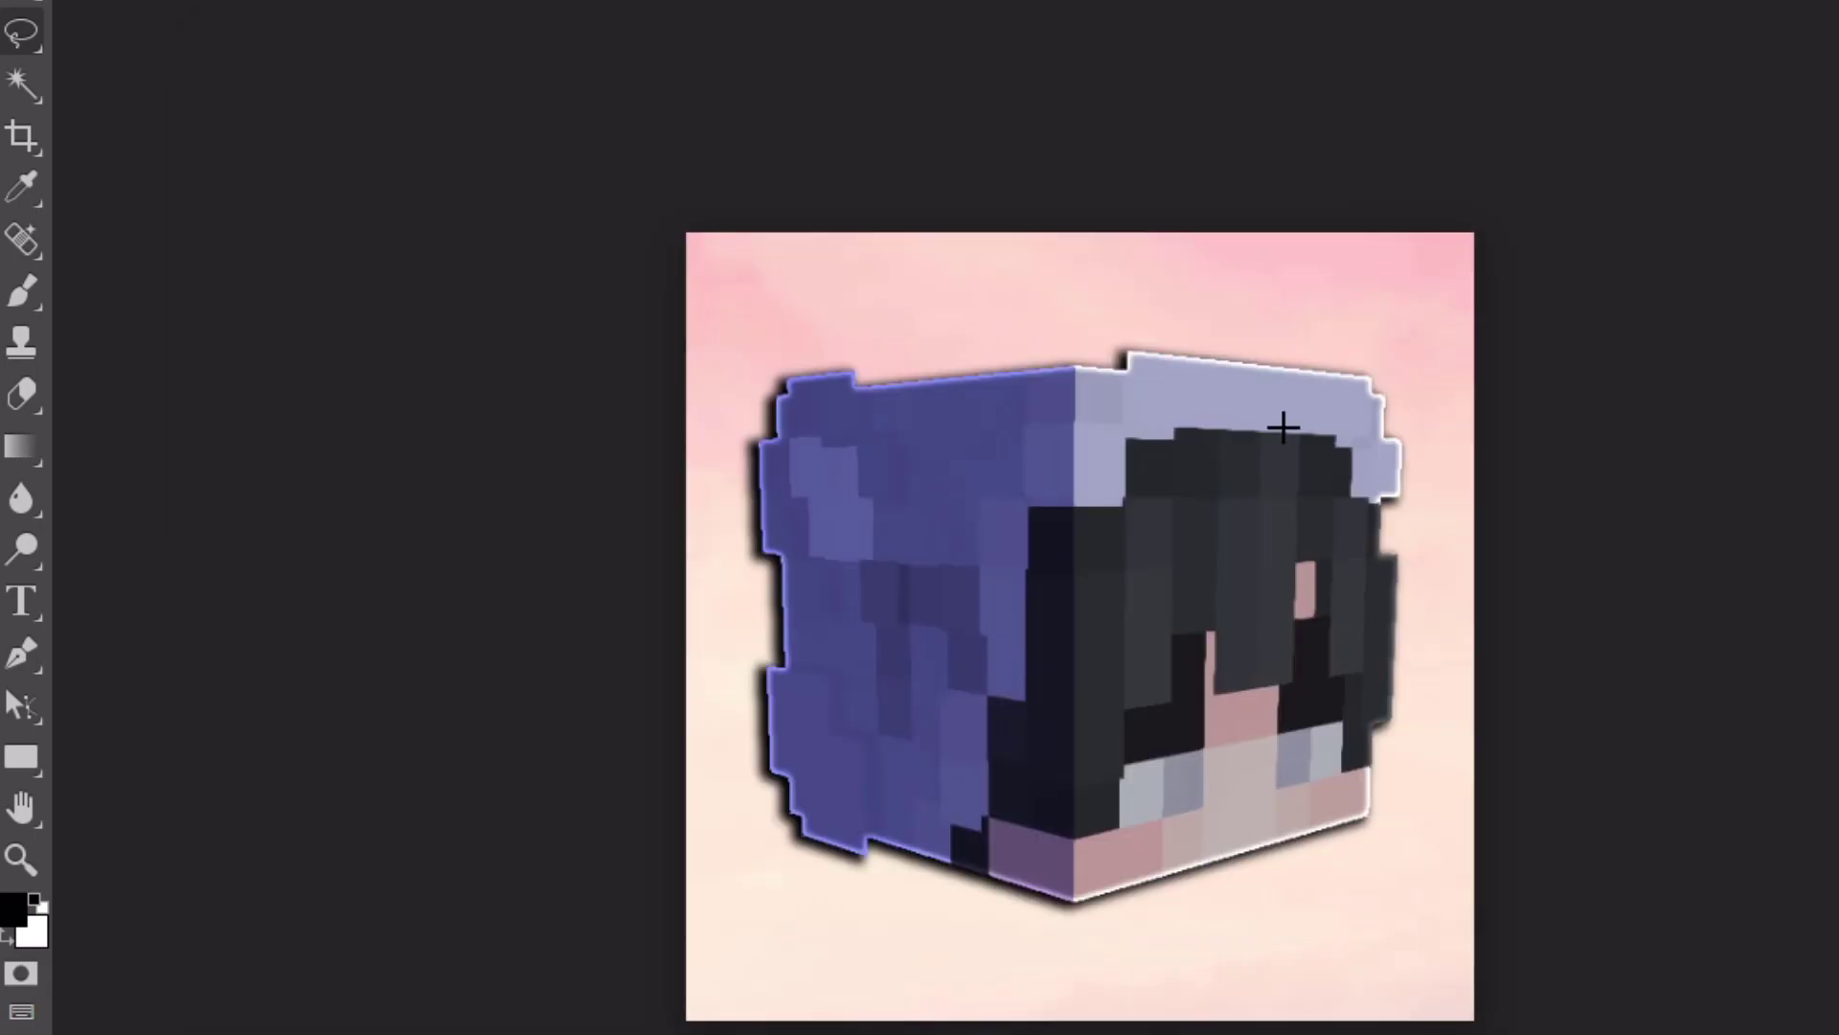